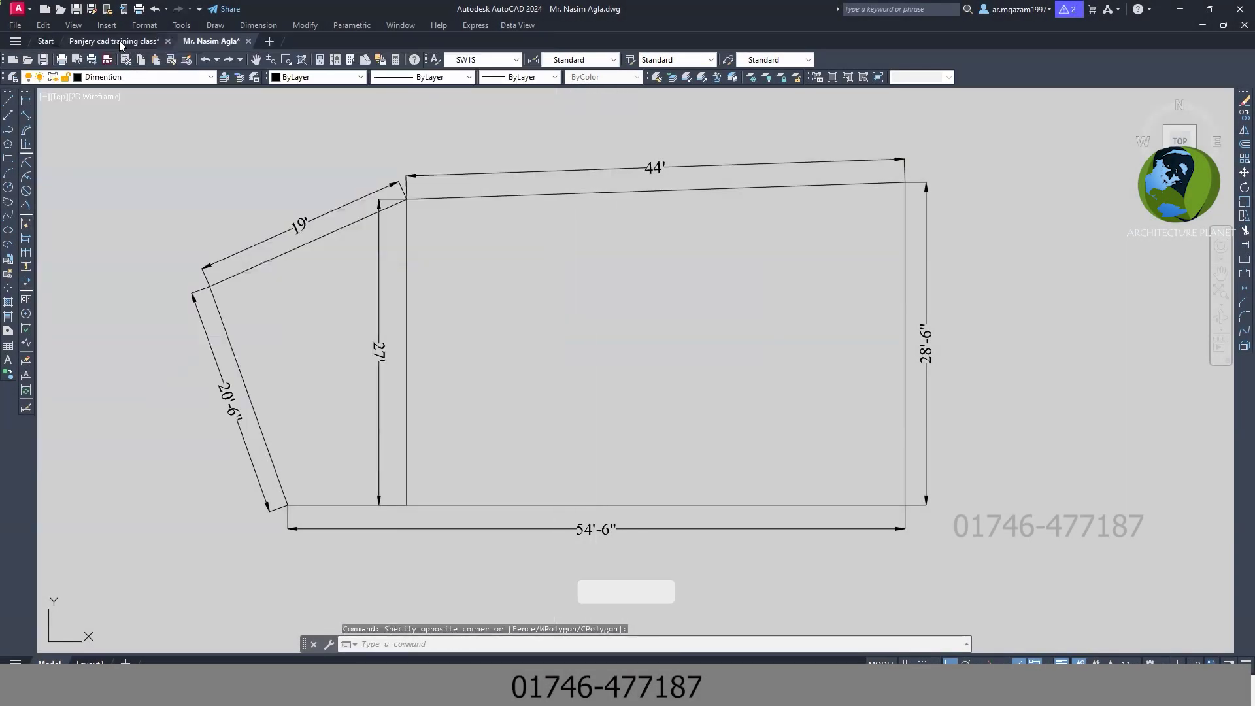
Step: Check the layer list in the Panjery cad training class drawing, then return to the plot drawing
click(121, 42)
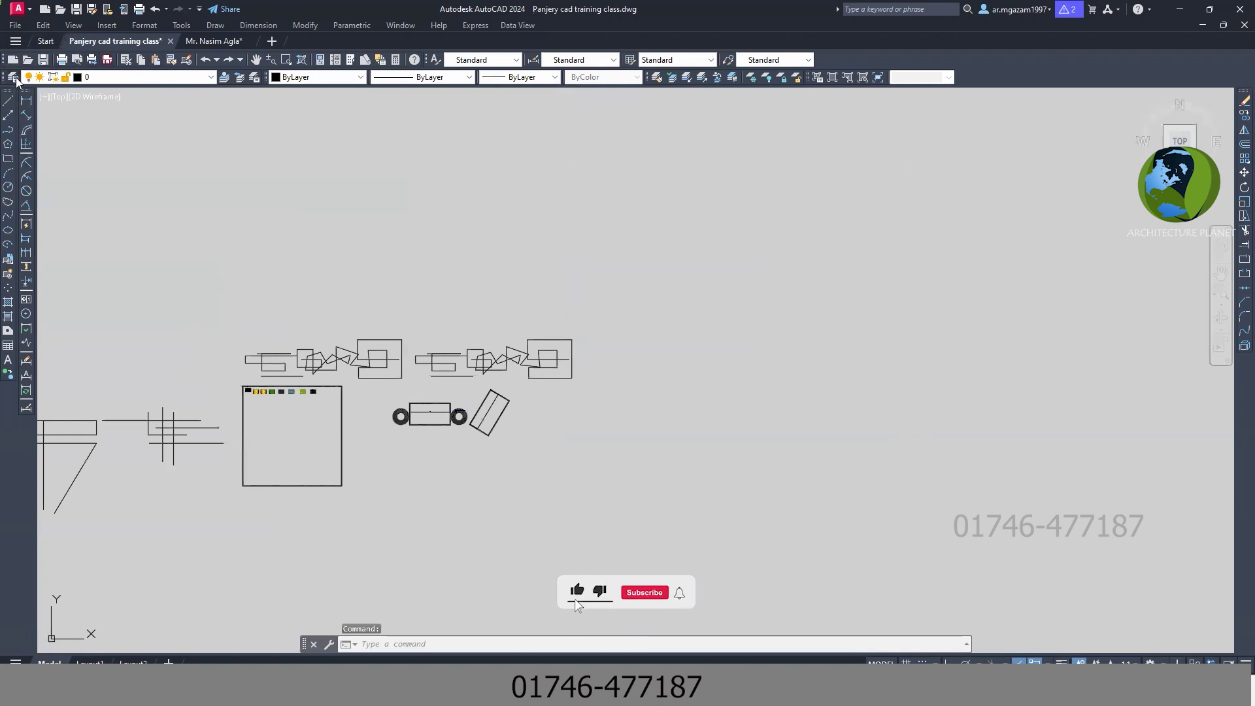
click(14, 77)
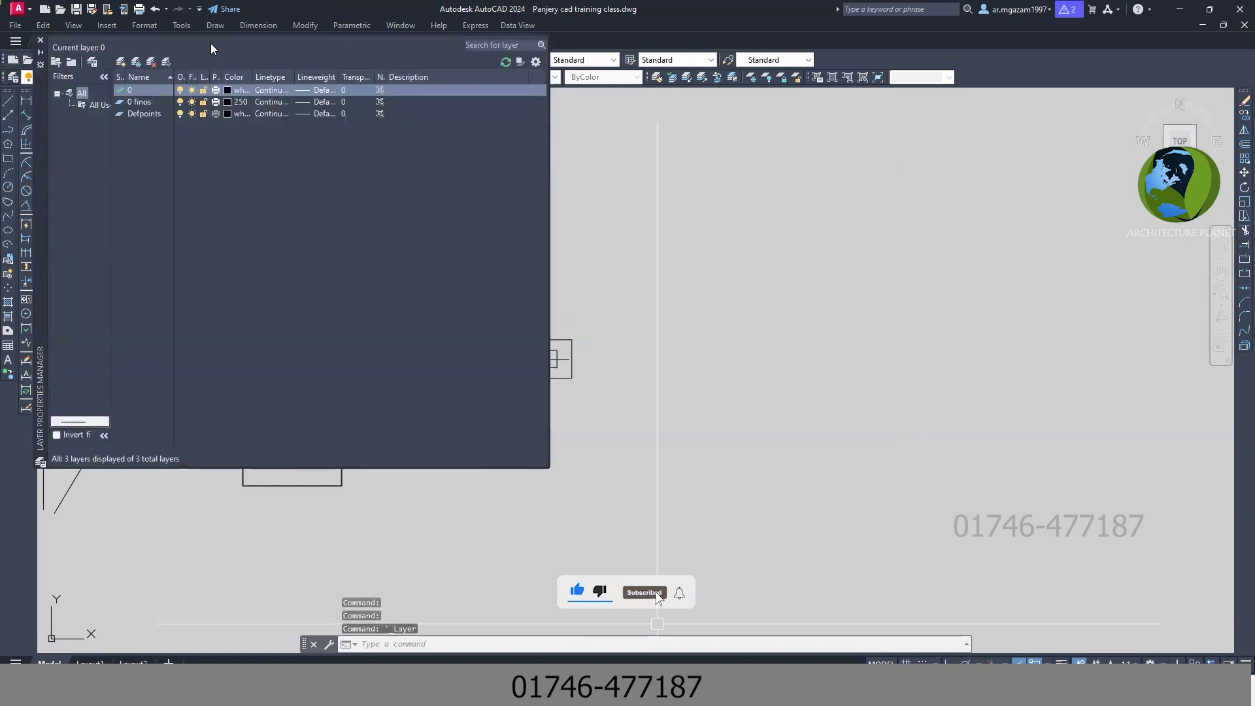
click(40, 39)
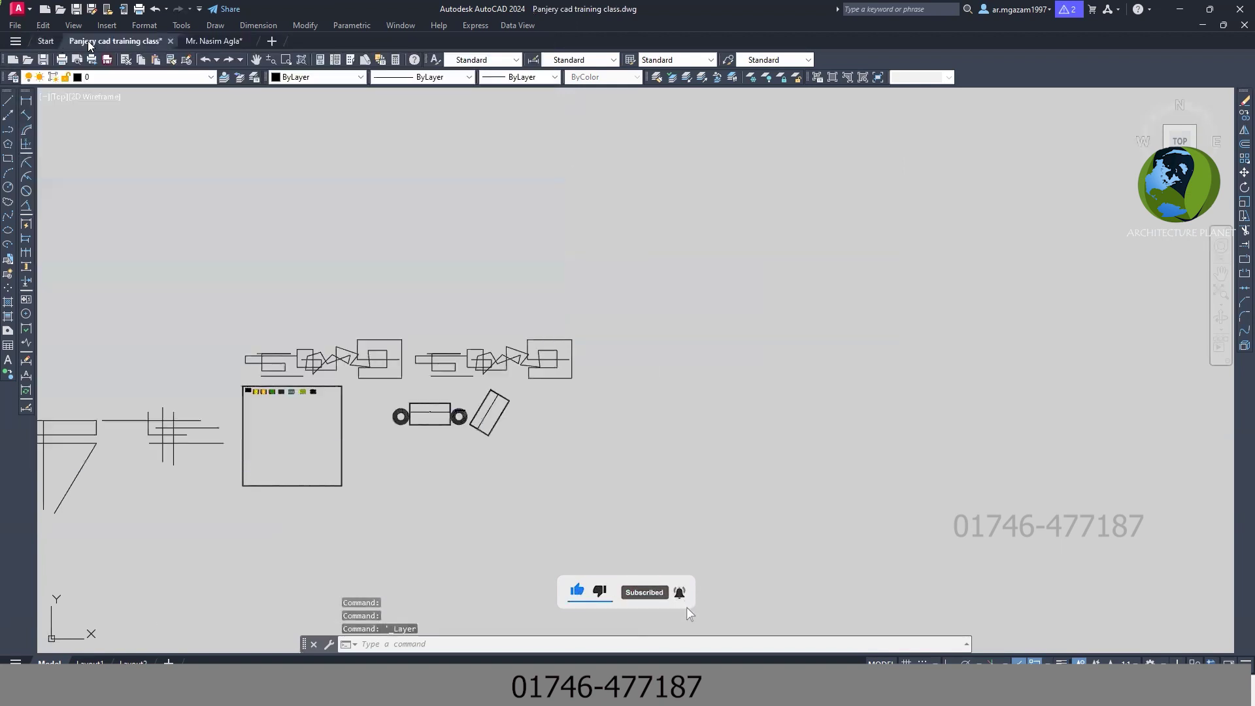
click(209, 41)
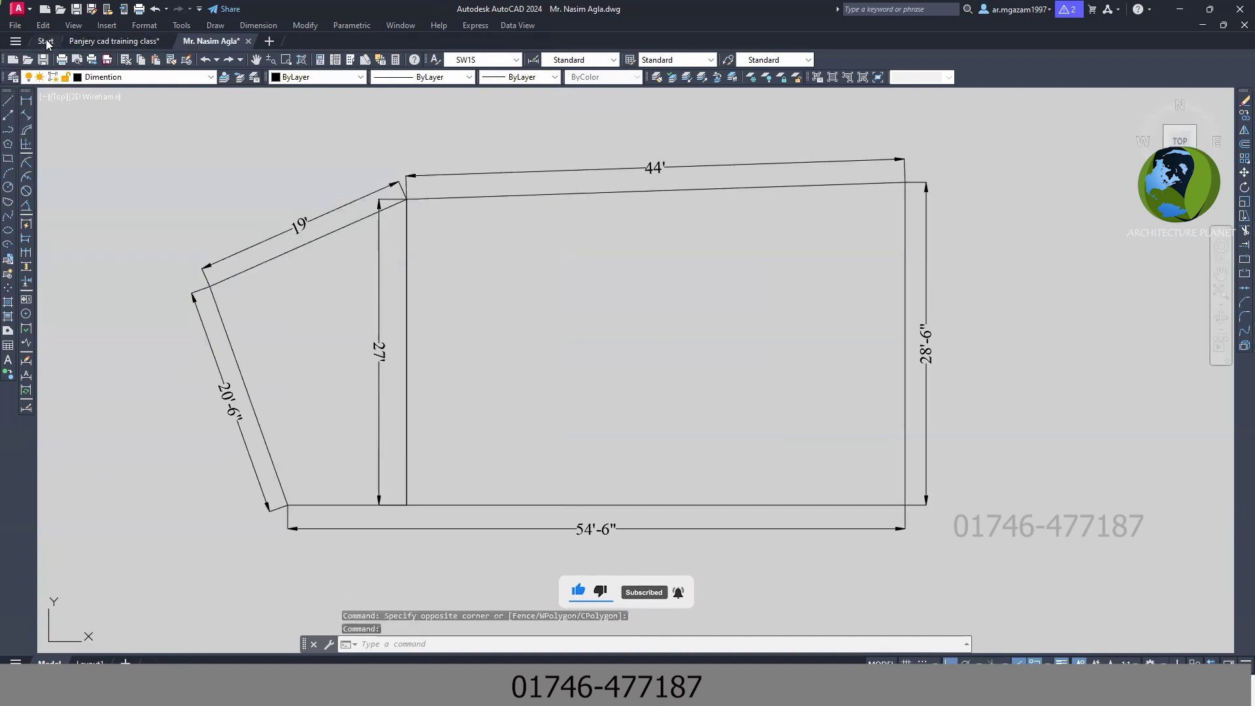
Step: Look through the plot drawing's layers, checking the DIMENSION and WALL layers
click(14, 77)
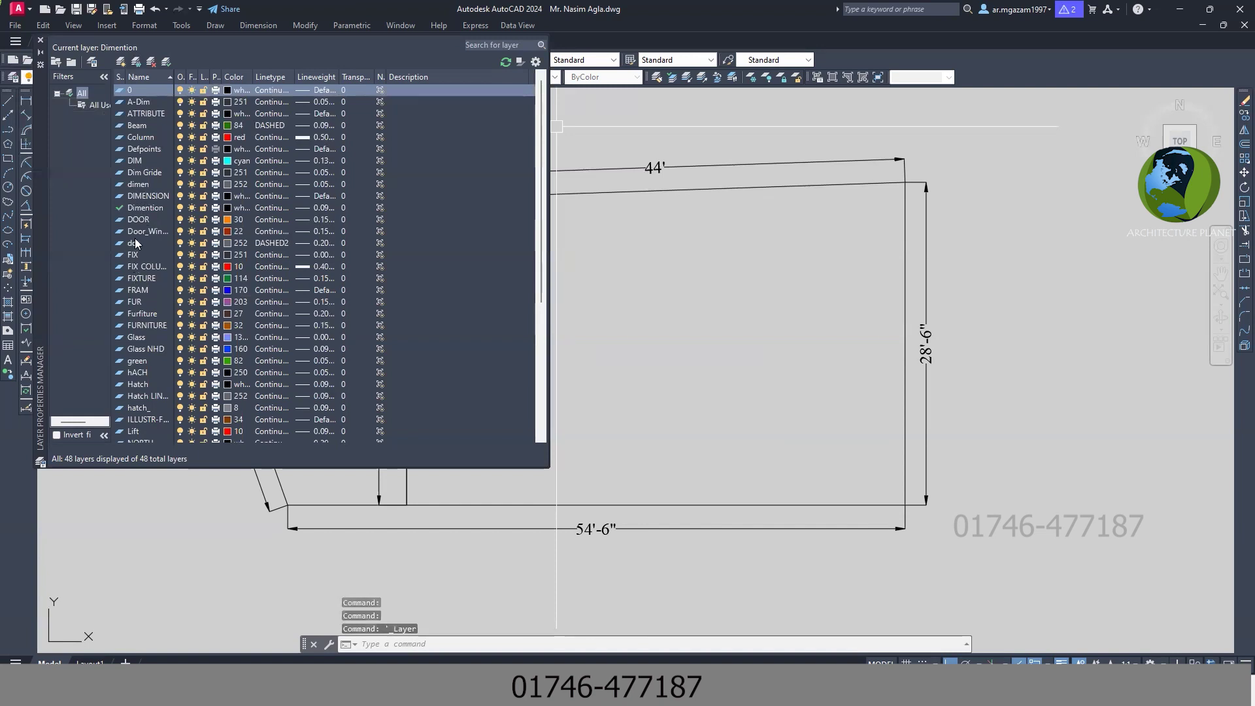
scroll(150, 327, down, 1)
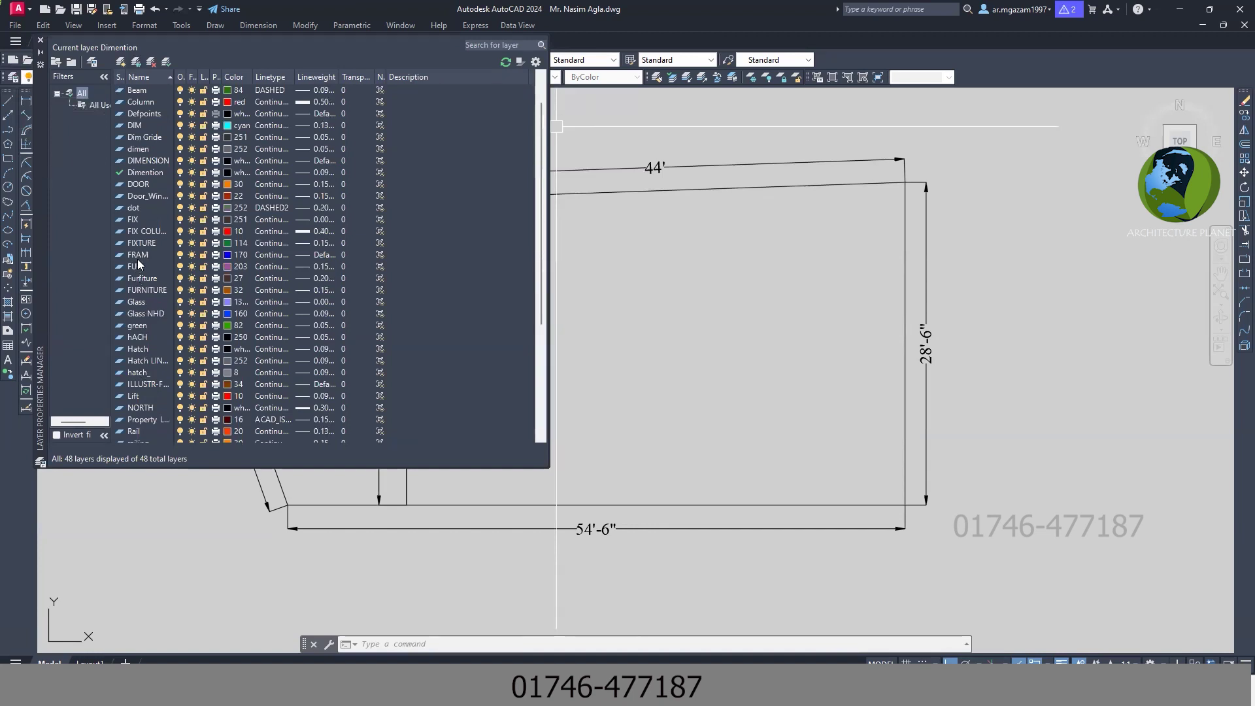
click(149, 161)
scroll(146, 283, down, 5)
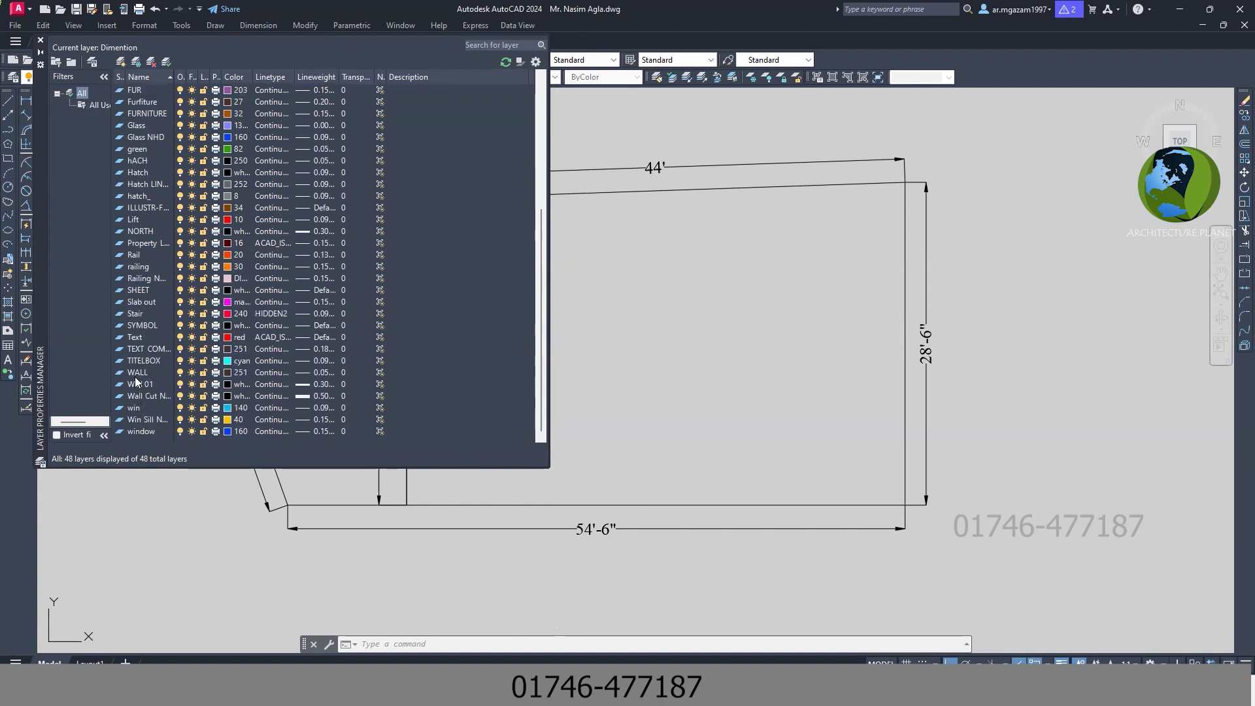
click(144, 373)
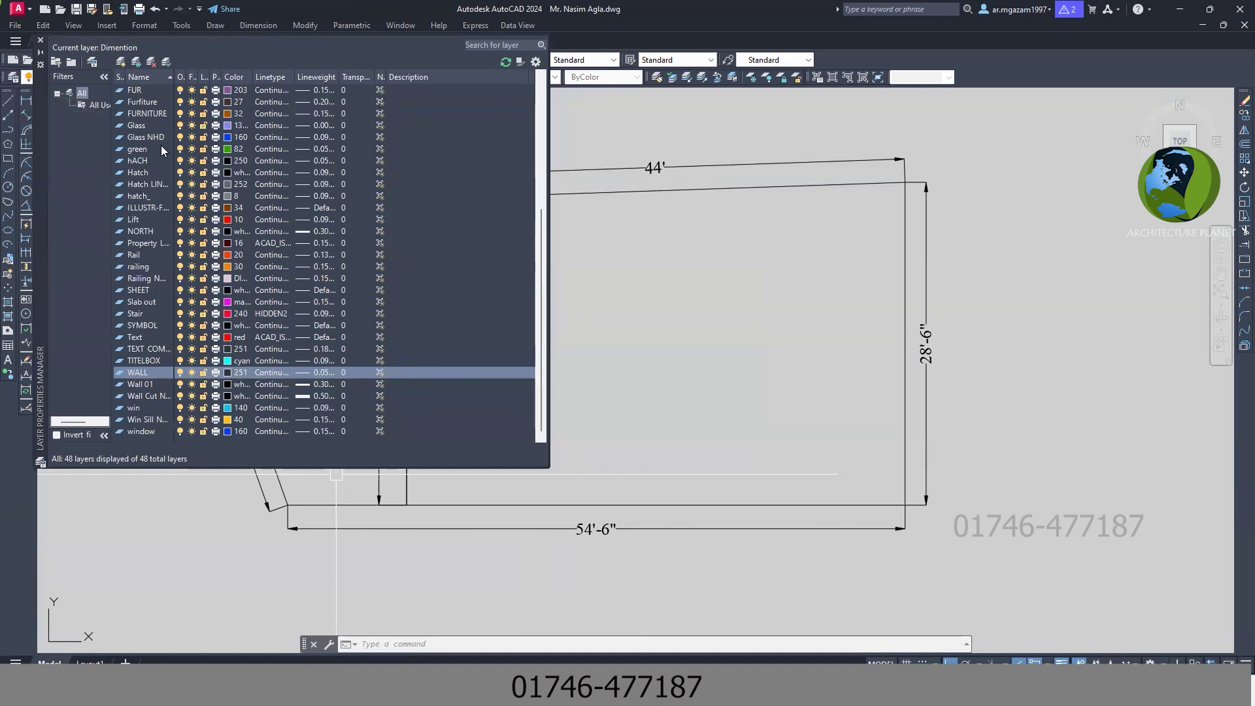
scroll(139, 191, up, 2)
scroll(137, 151, up, 3)
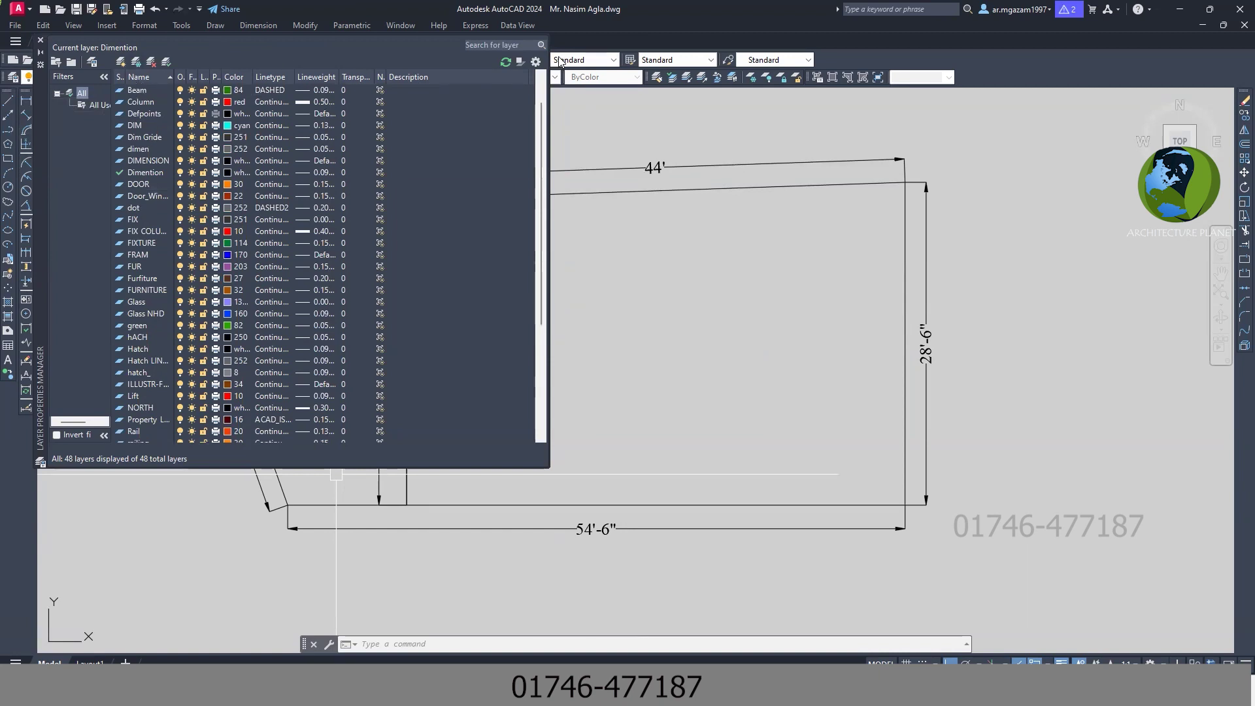
click(40, 39)
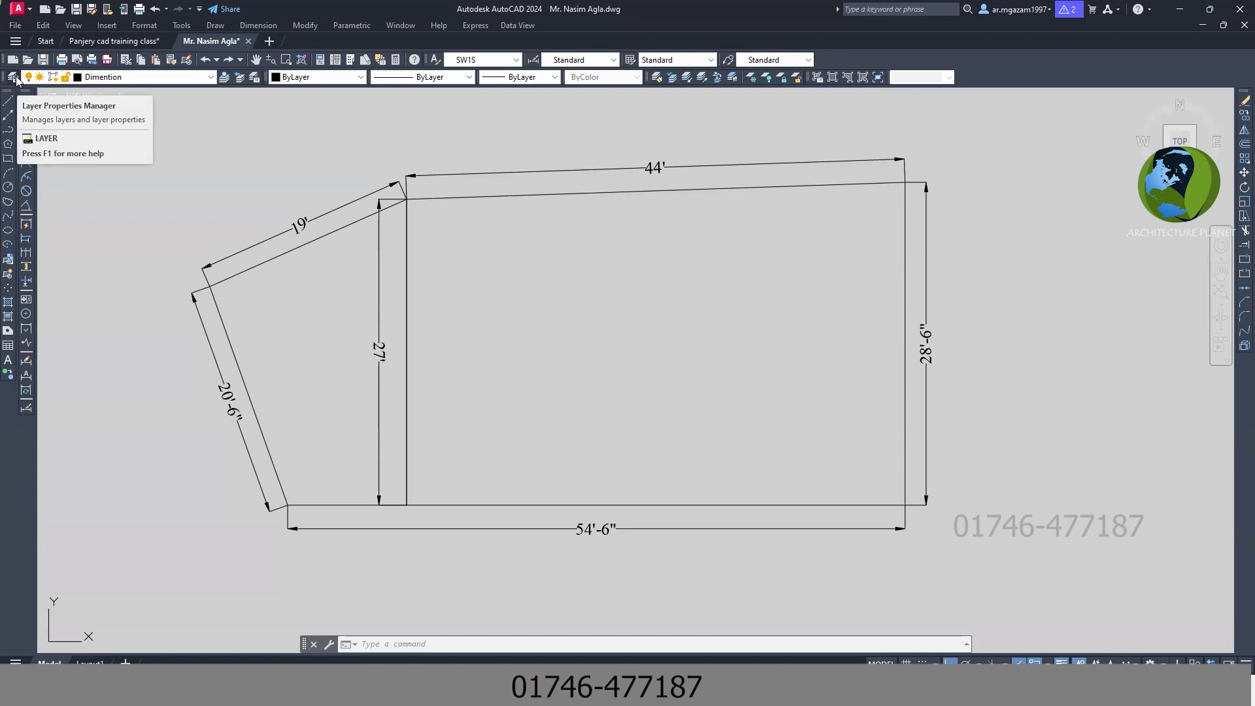
Step: Create a new layer named WALL and dismiss the name-already-in-use warning
click(13, 77)
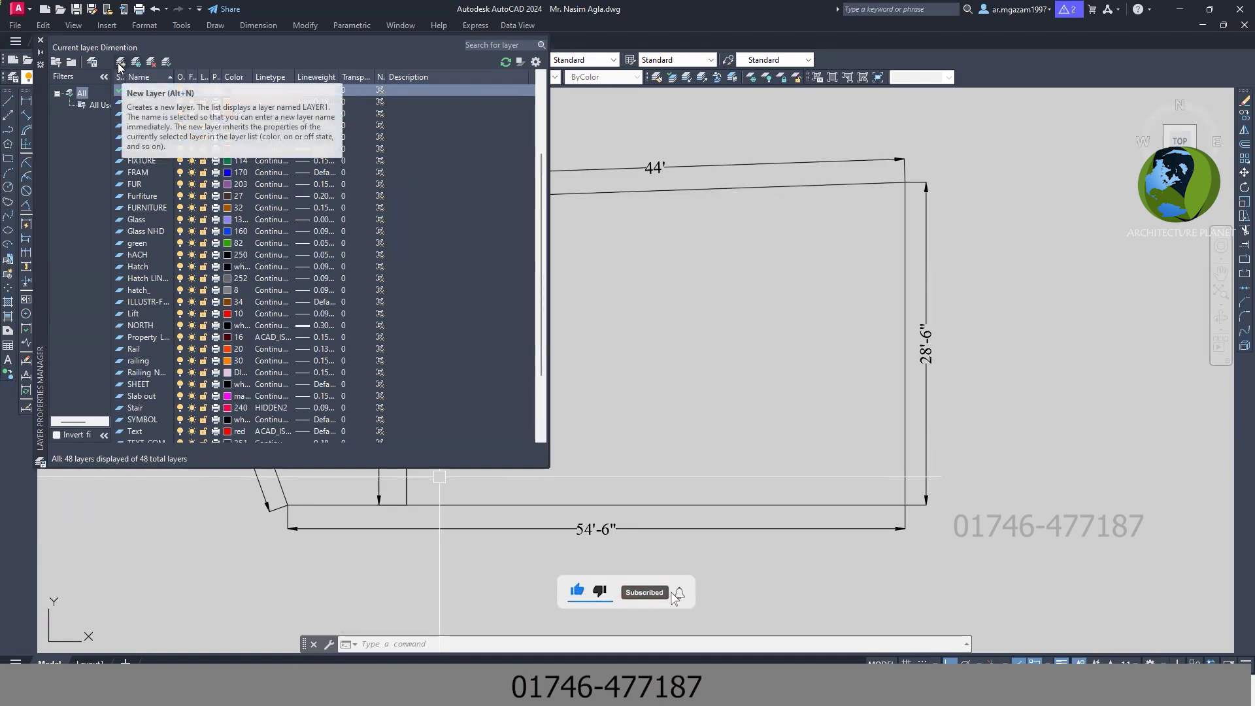
click(120, 65)
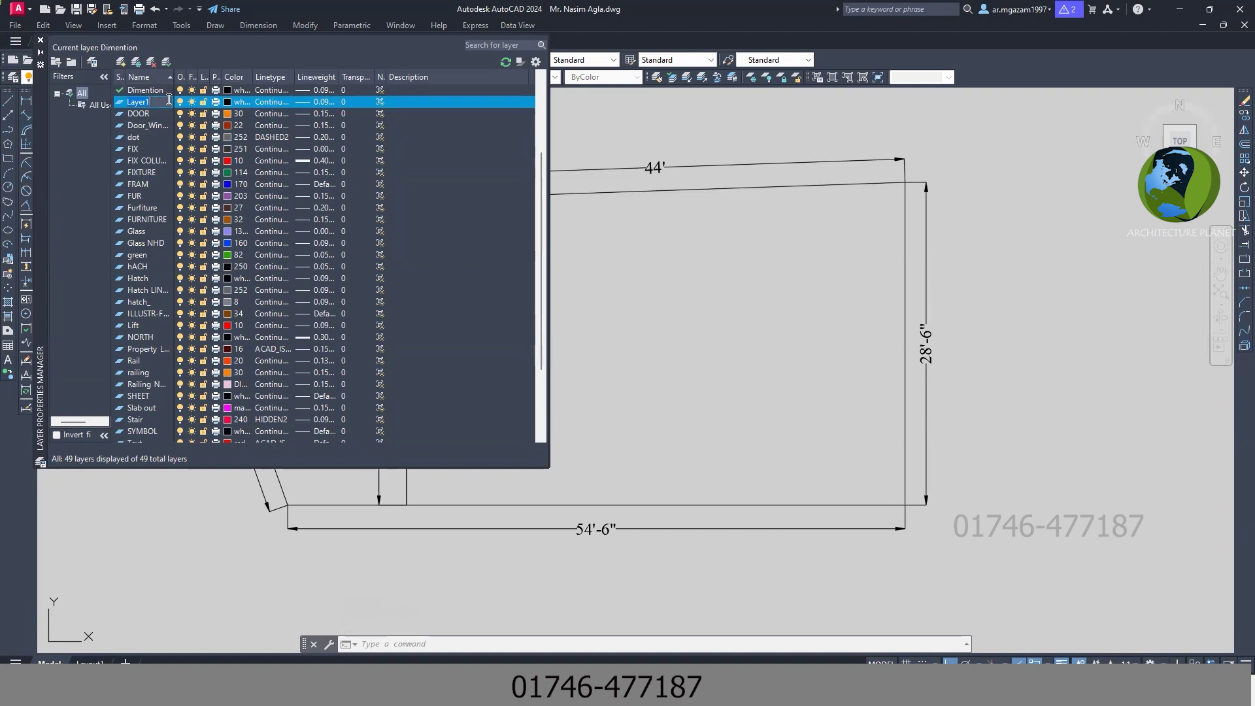
text(wALL)
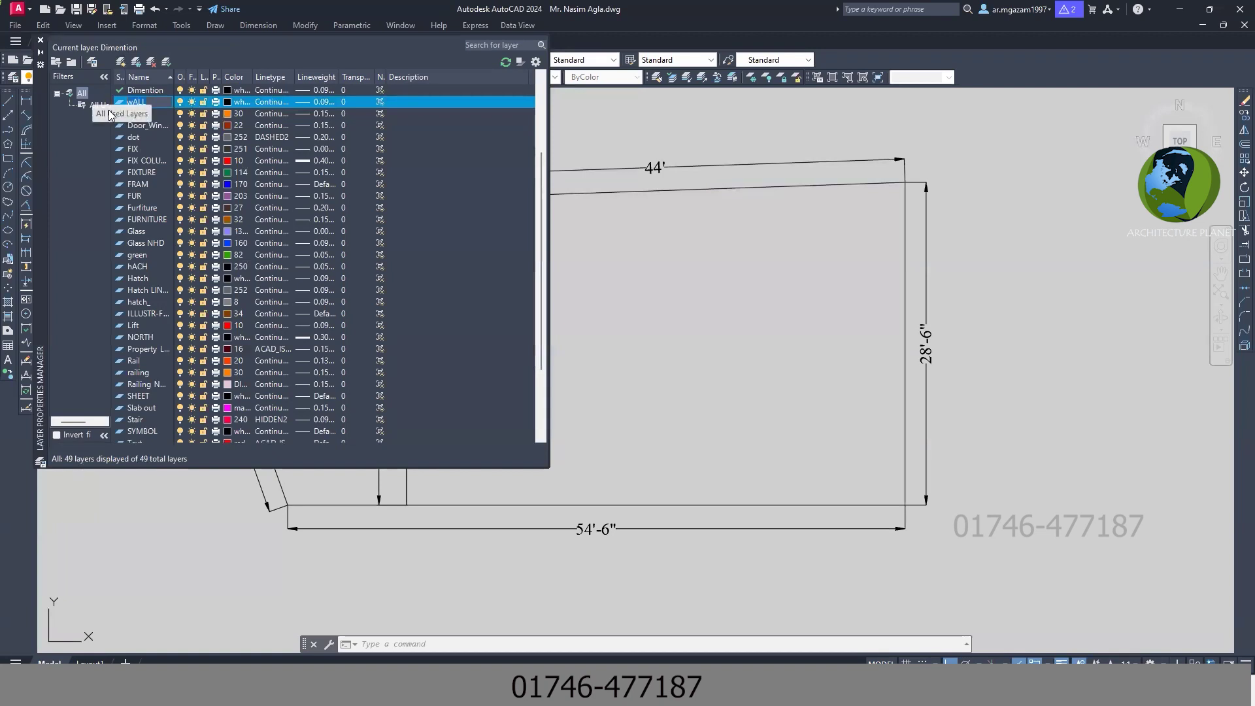
key(BackSpace)
key(BackSpace)
key(BackSpace)
text(WA)
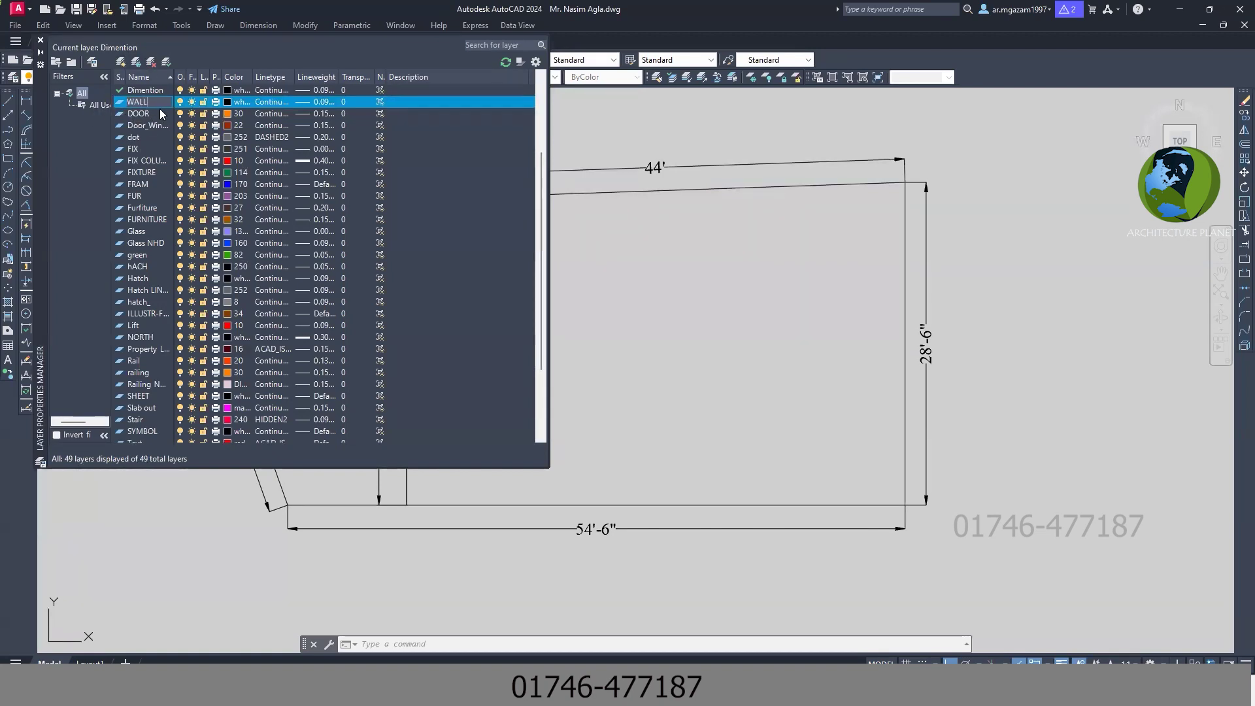
click(229, 105)
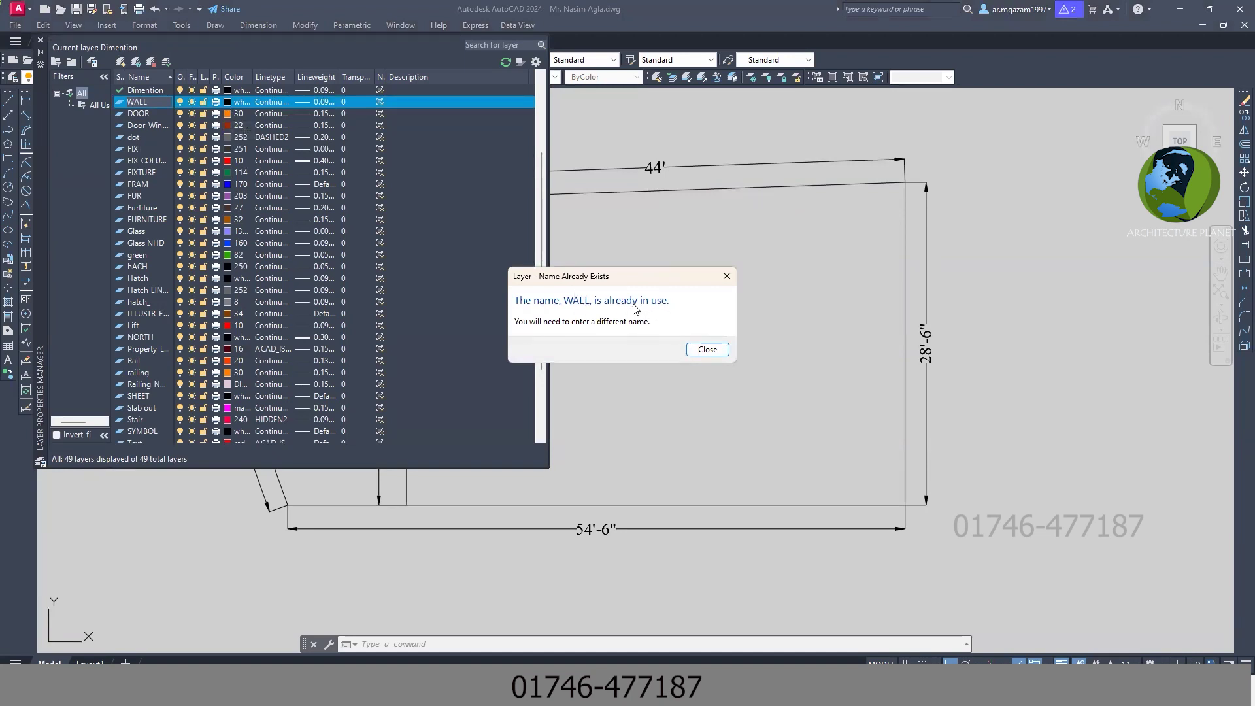
click(707, 350)
text(-3)
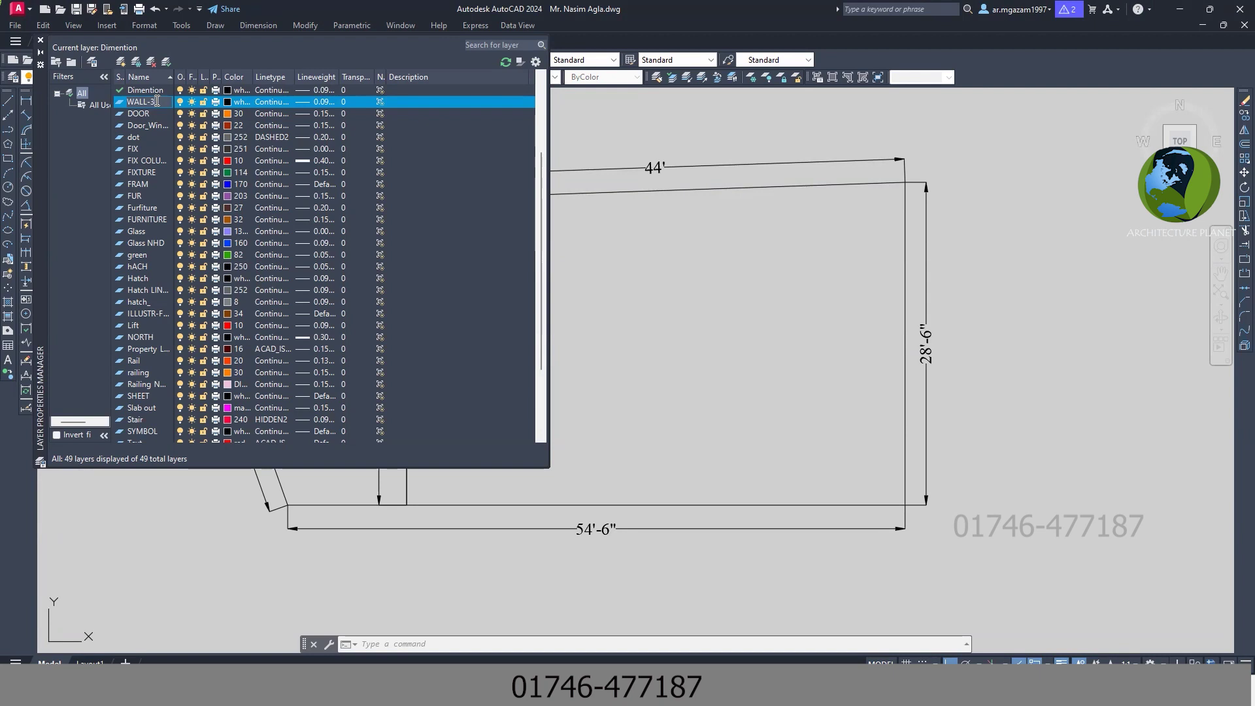
Step: Give the WALL-3 layer the white colour, ACI index 7
click(227, 102)
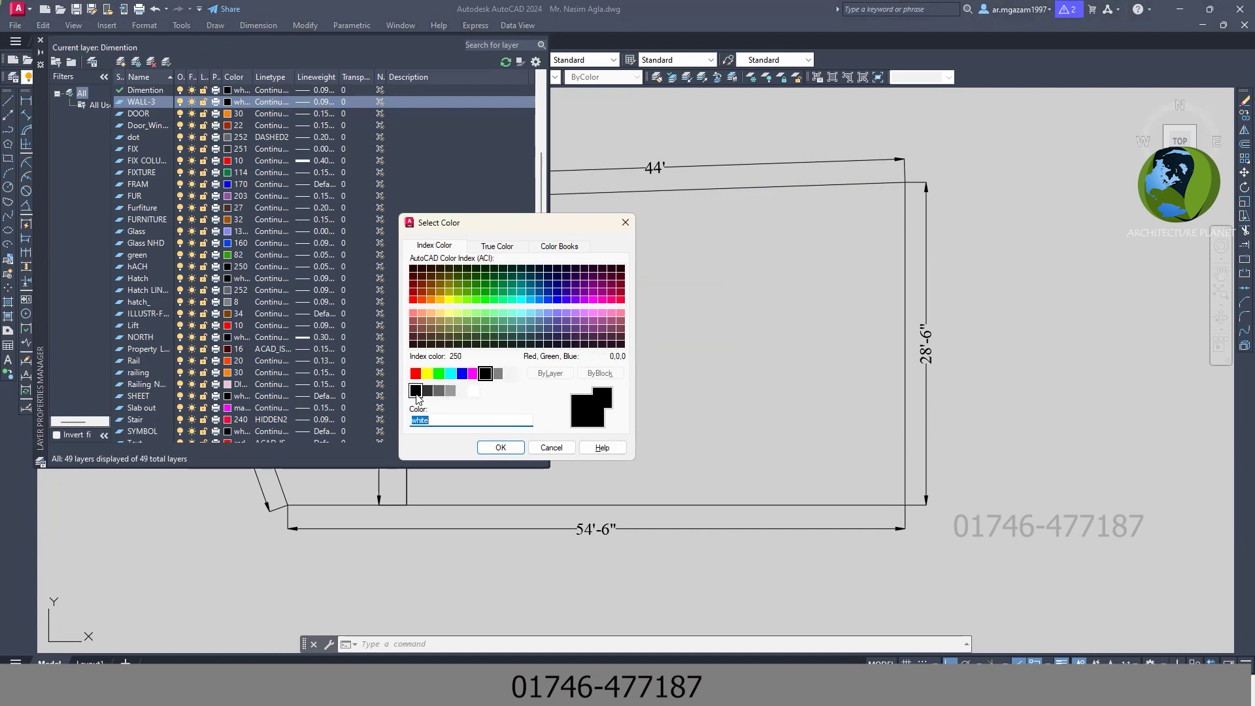
click(490, 380)
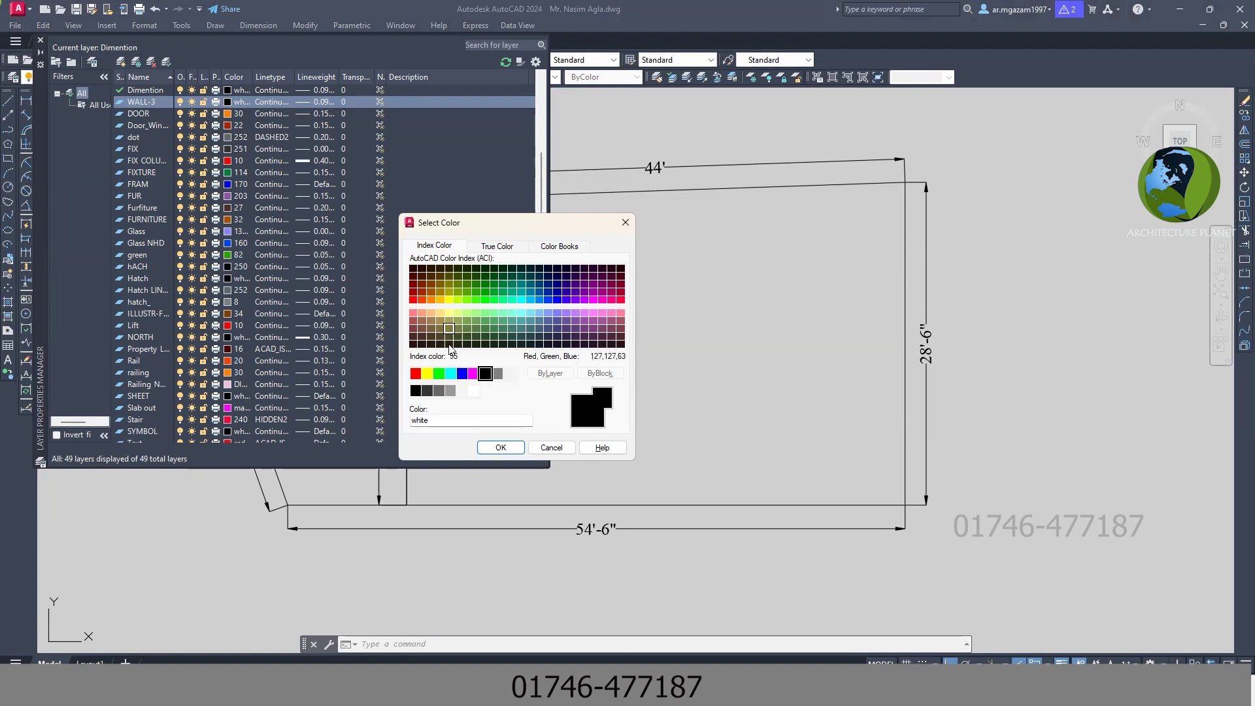
click(499, 447)
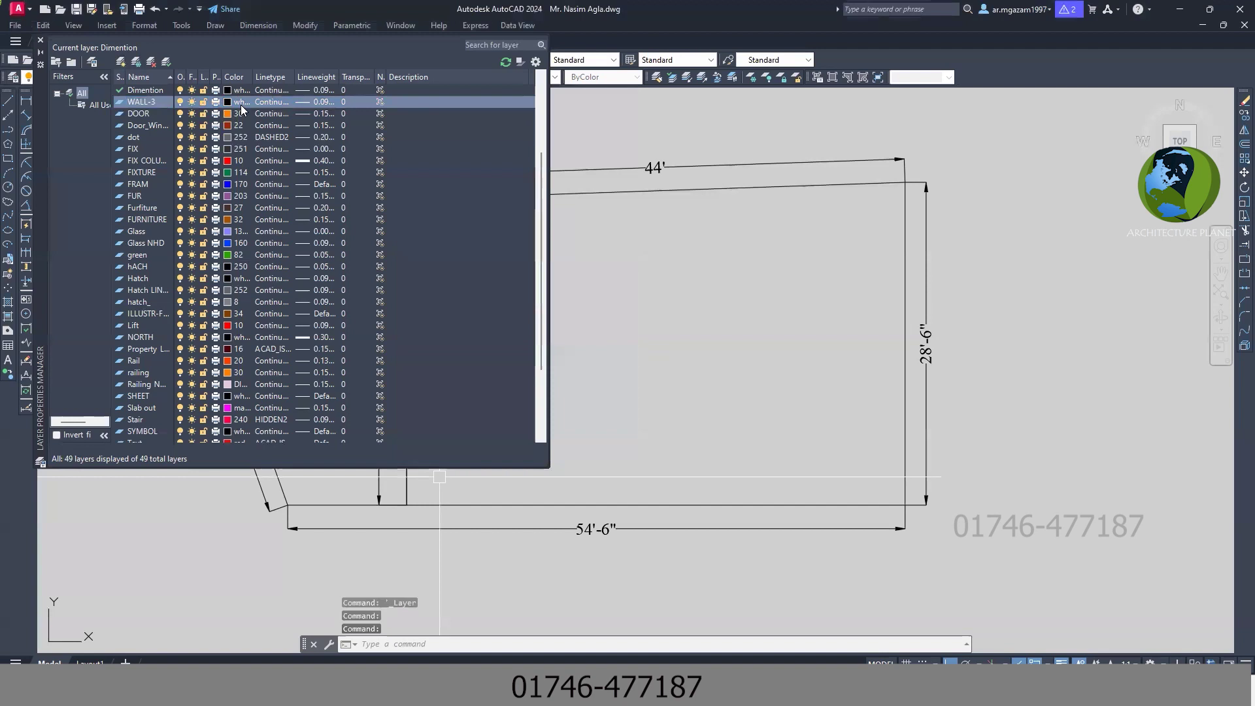
Step: Change WALL-3's lineweight from 0.09 mm to 0.30 mm
click(306, 103)
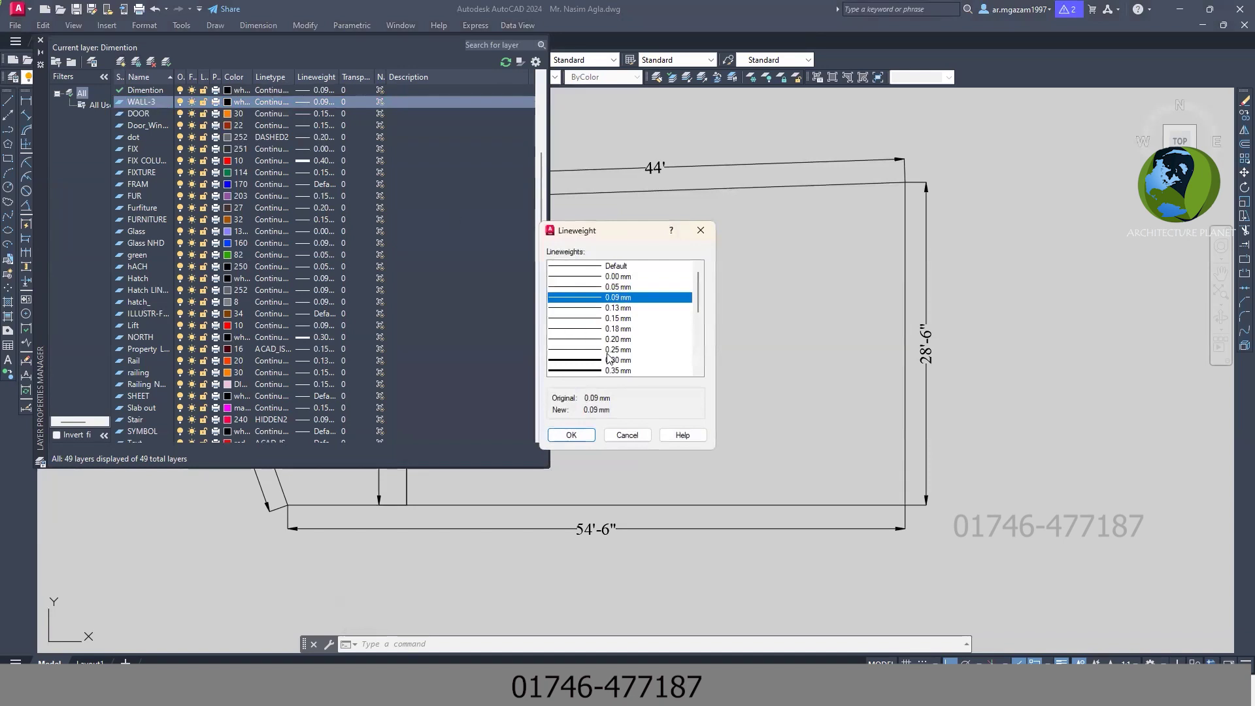
scroll(600, 323, down, 2)
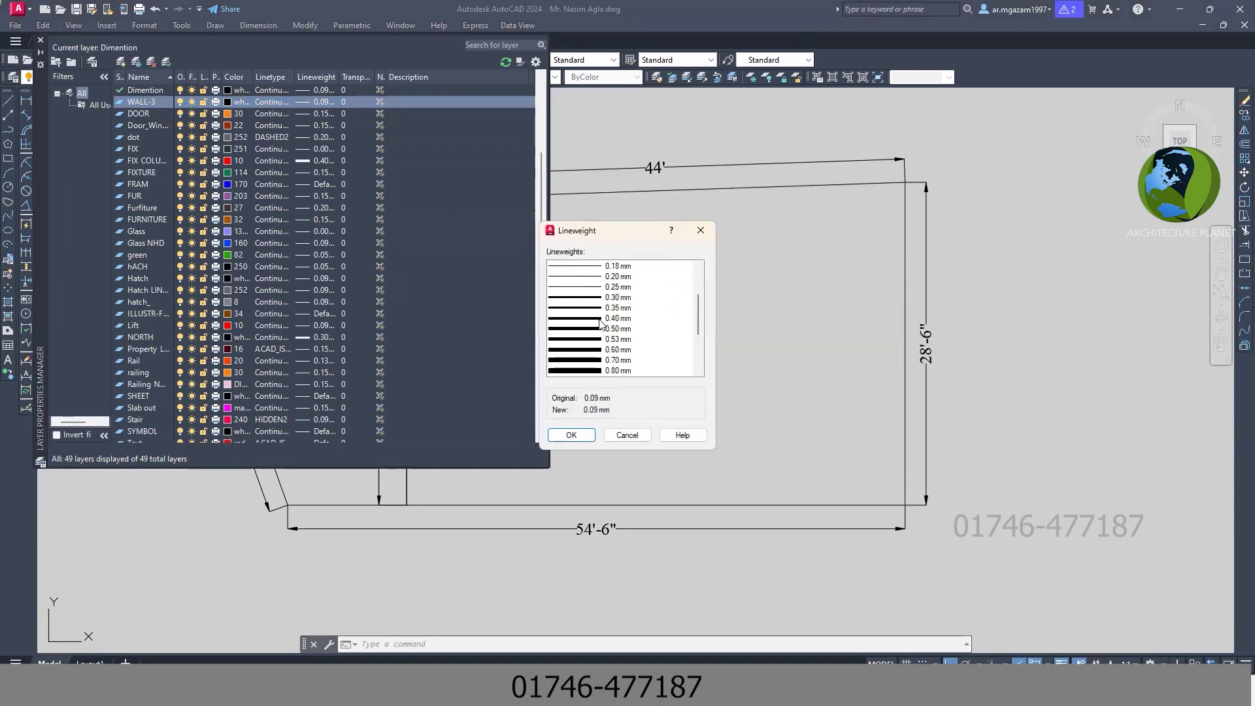
click(606, 299)
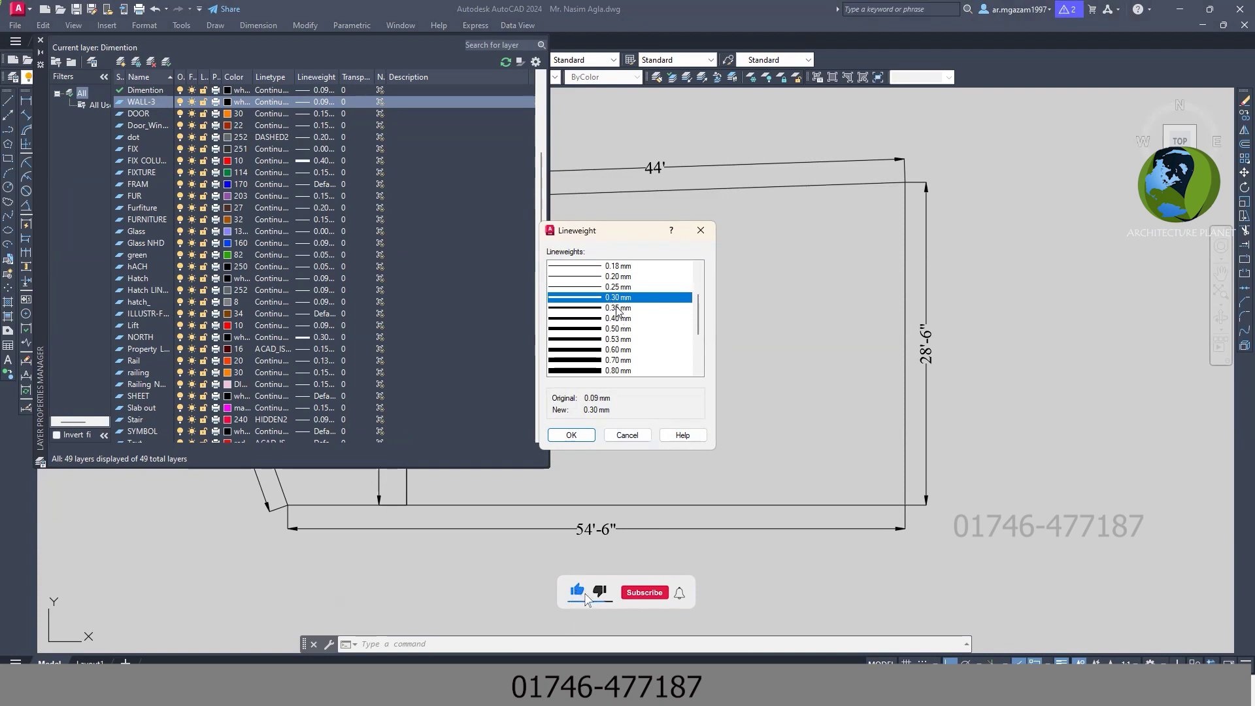
click(572, 435)
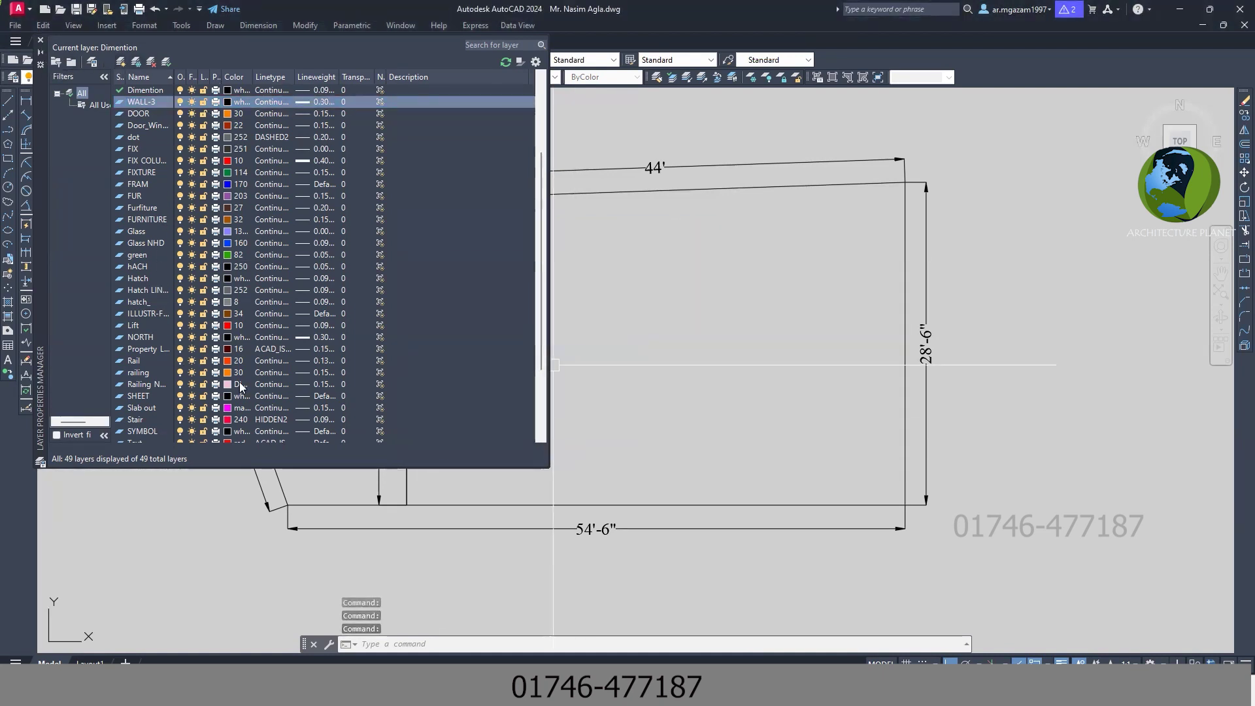
Step: Select the plot outline lines: inclined 19', left 20'-6", bottom 54'-6", right 28'-6", top 44'
click(40, 40)
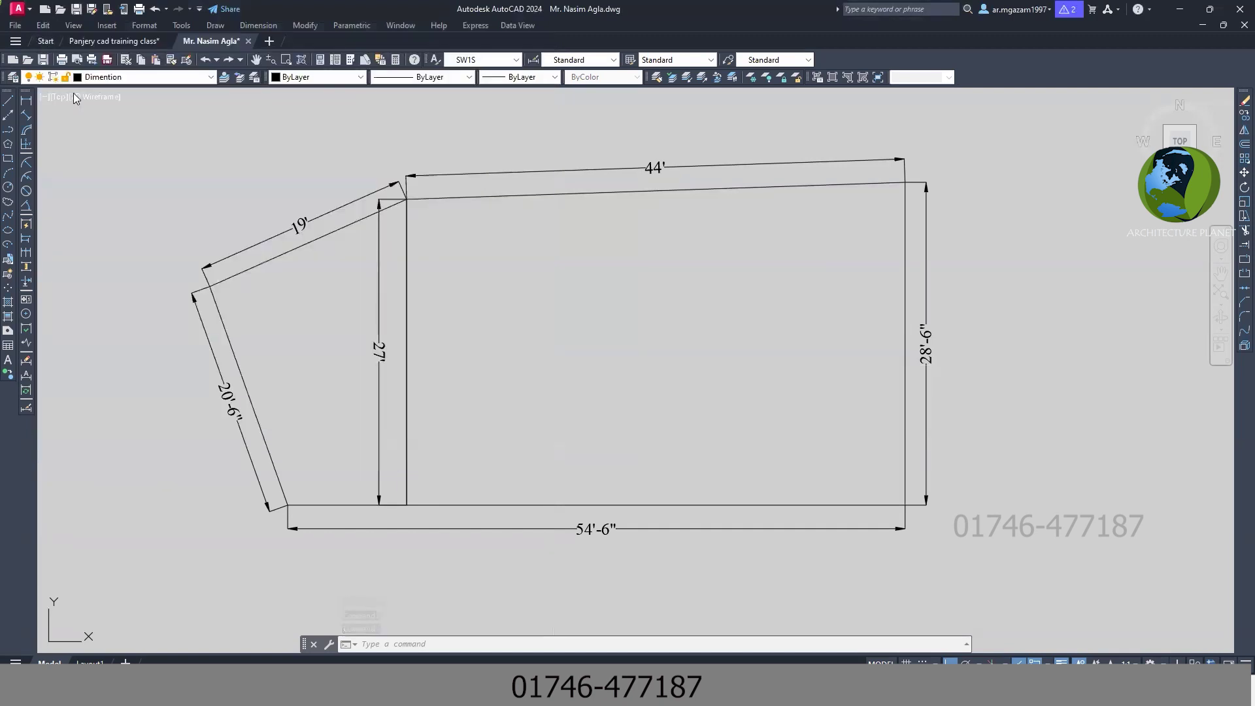
middle_drag(314, 305, 333, 328)
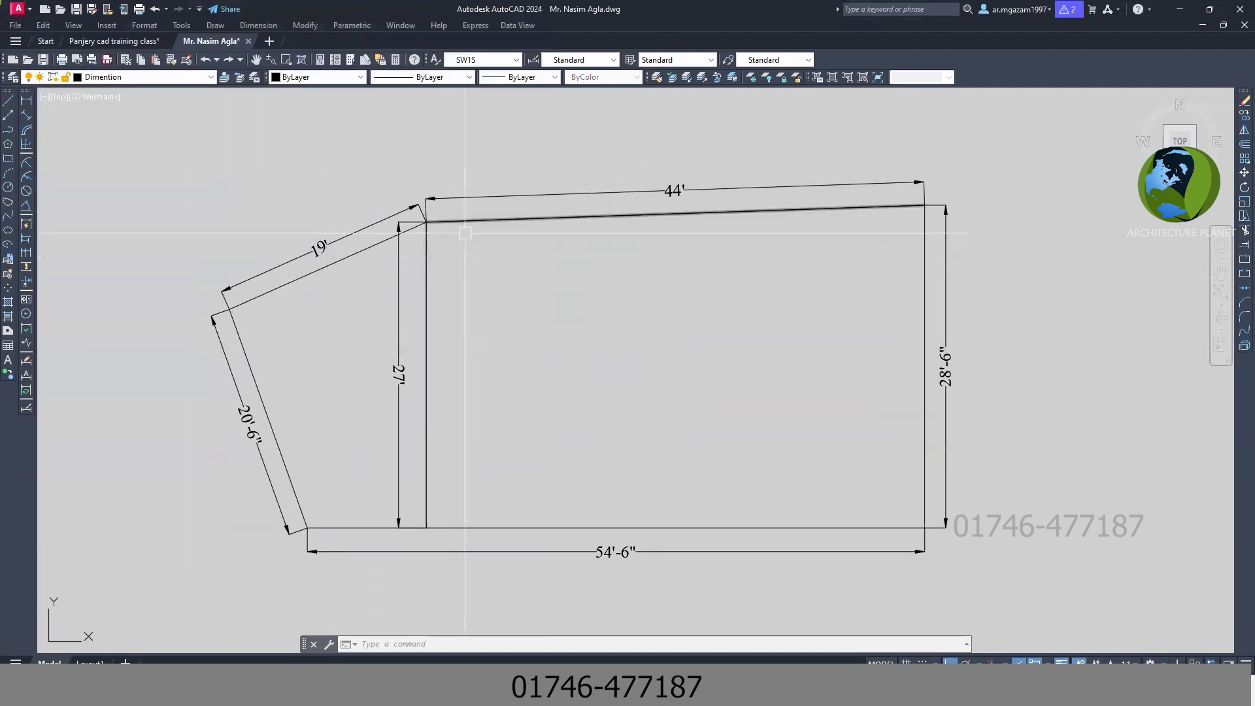
click(288, 283)
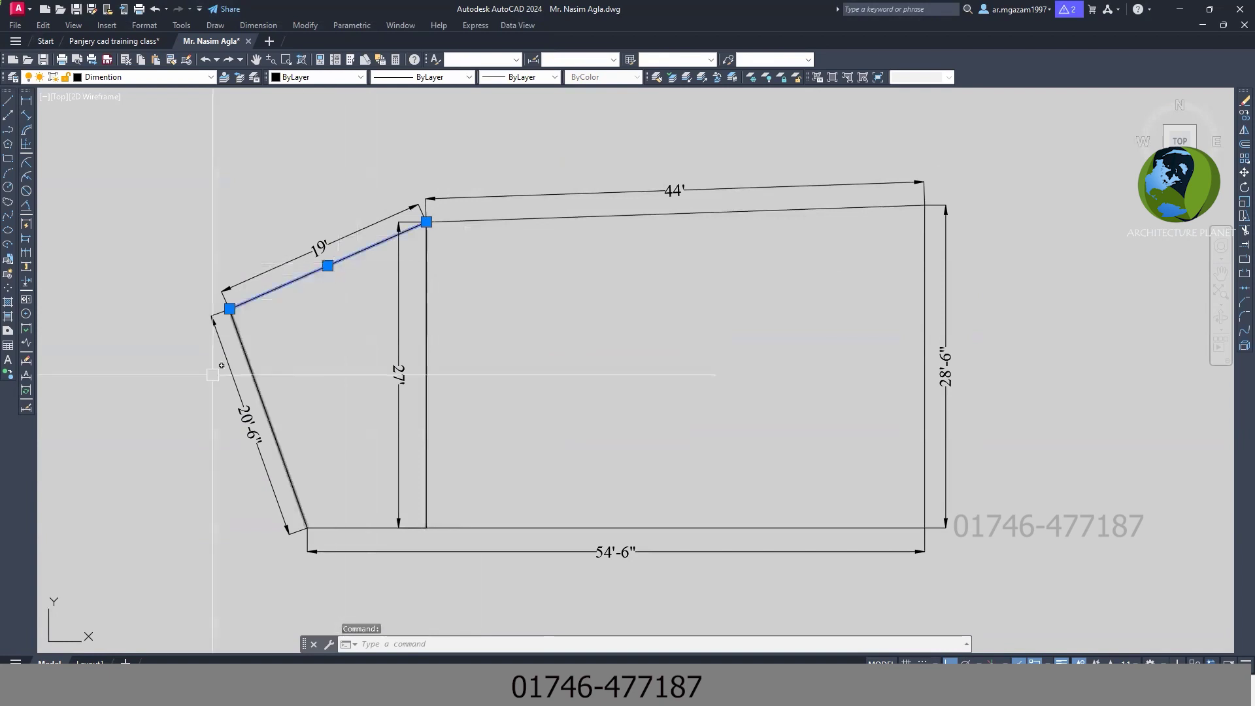
click(255, 382)
click(366, 527)
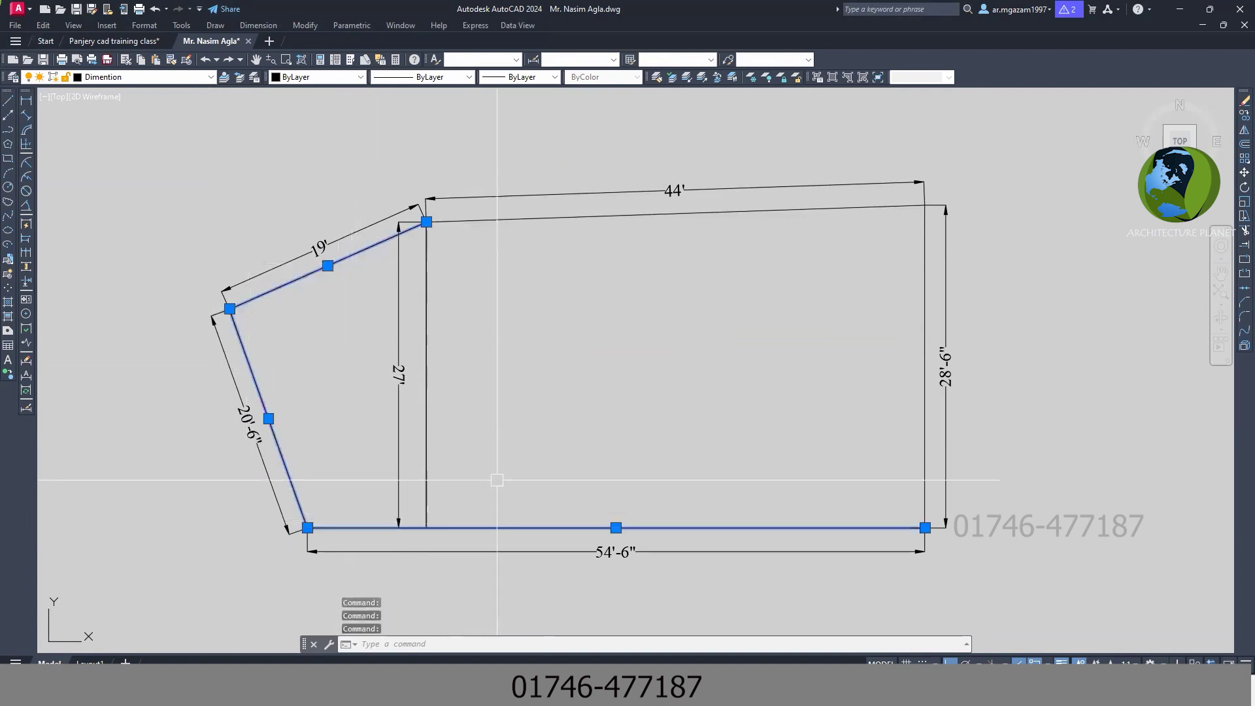
middle_drag(497, 479, 442, 486)
click(870, 294)
click(758, 216)
middle_drag(574, 315, 588, 318)
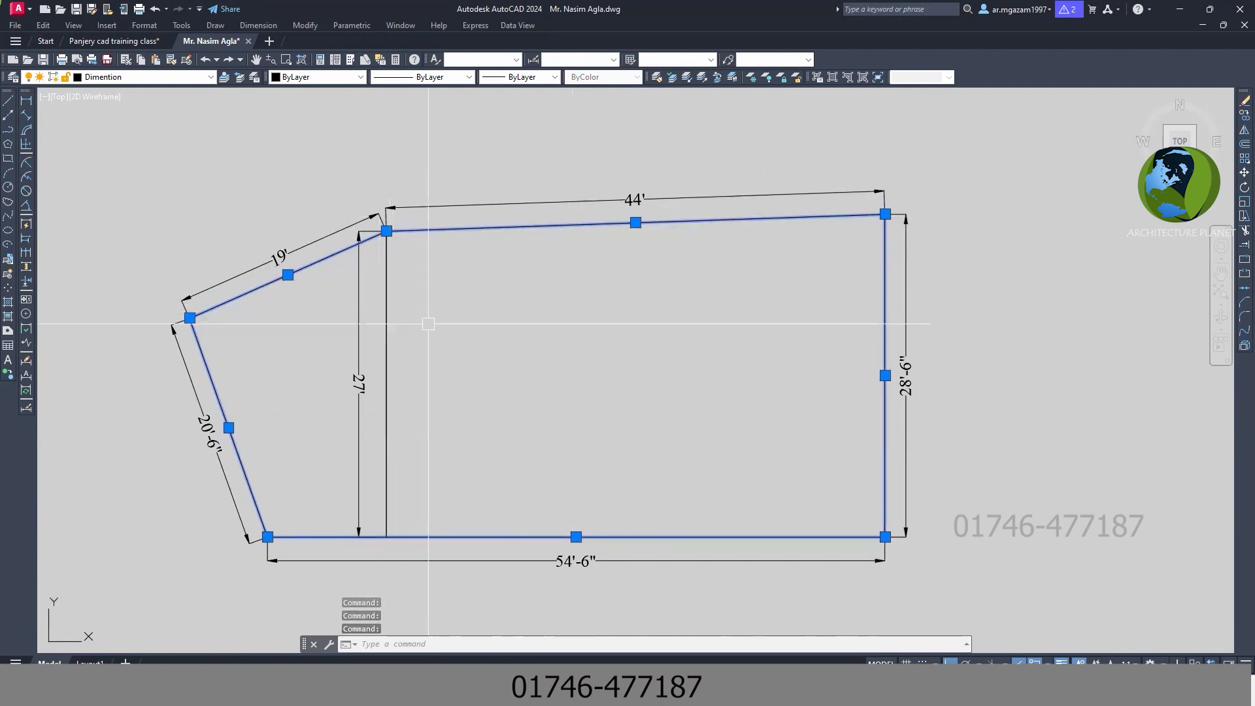
middle_drag(446, 328, 430, 331)
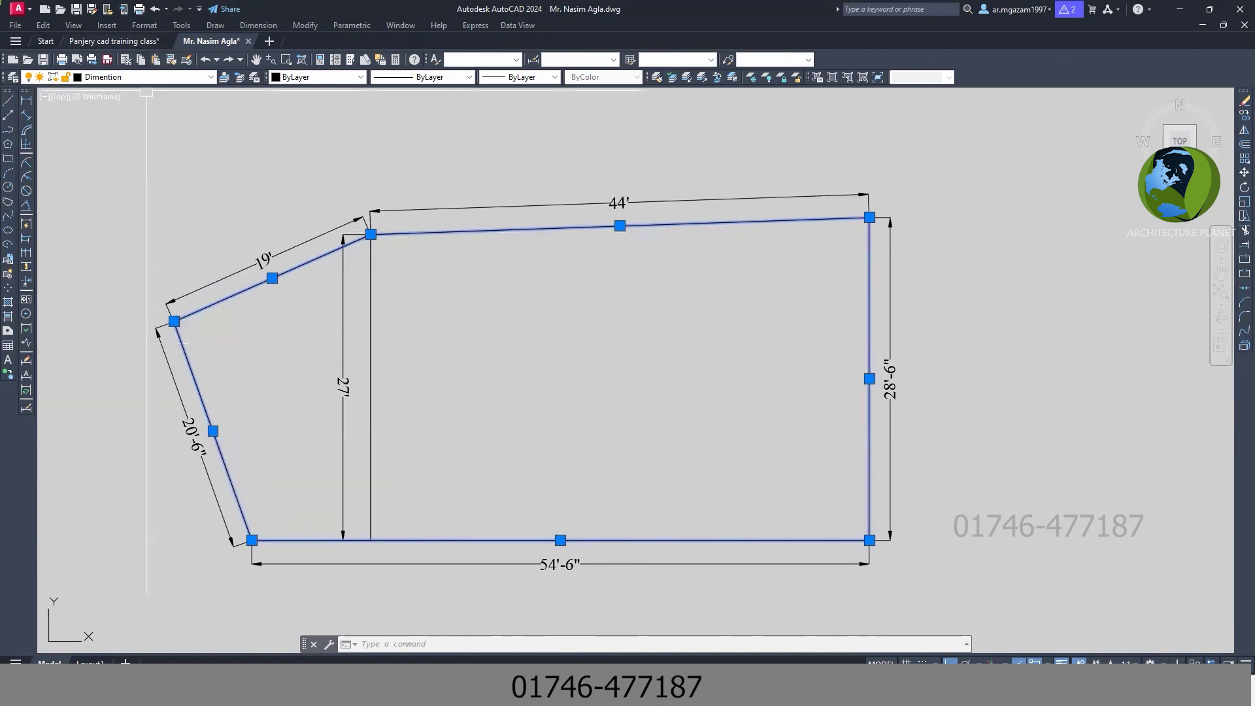
Step: Move the selected outline lines onto the WALL-3 layer
click(128, 76)
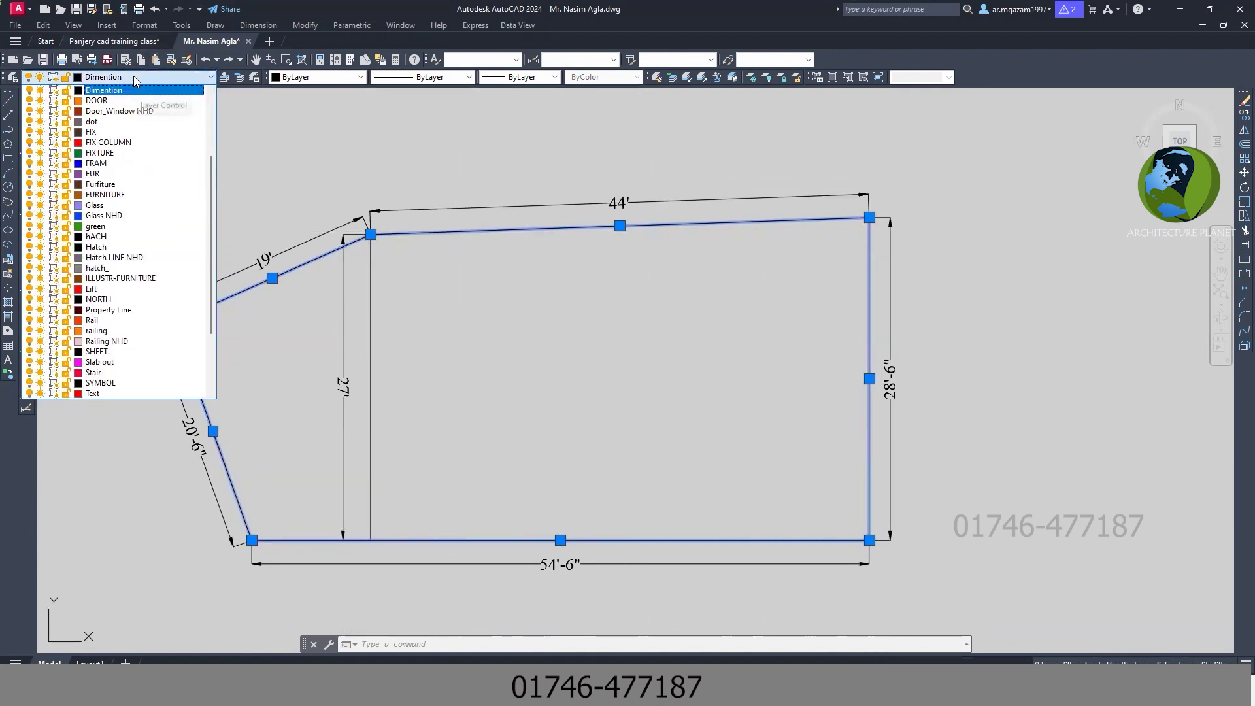
scroll(141, 171, down, 2)
scroll(141, 174, down, 1)
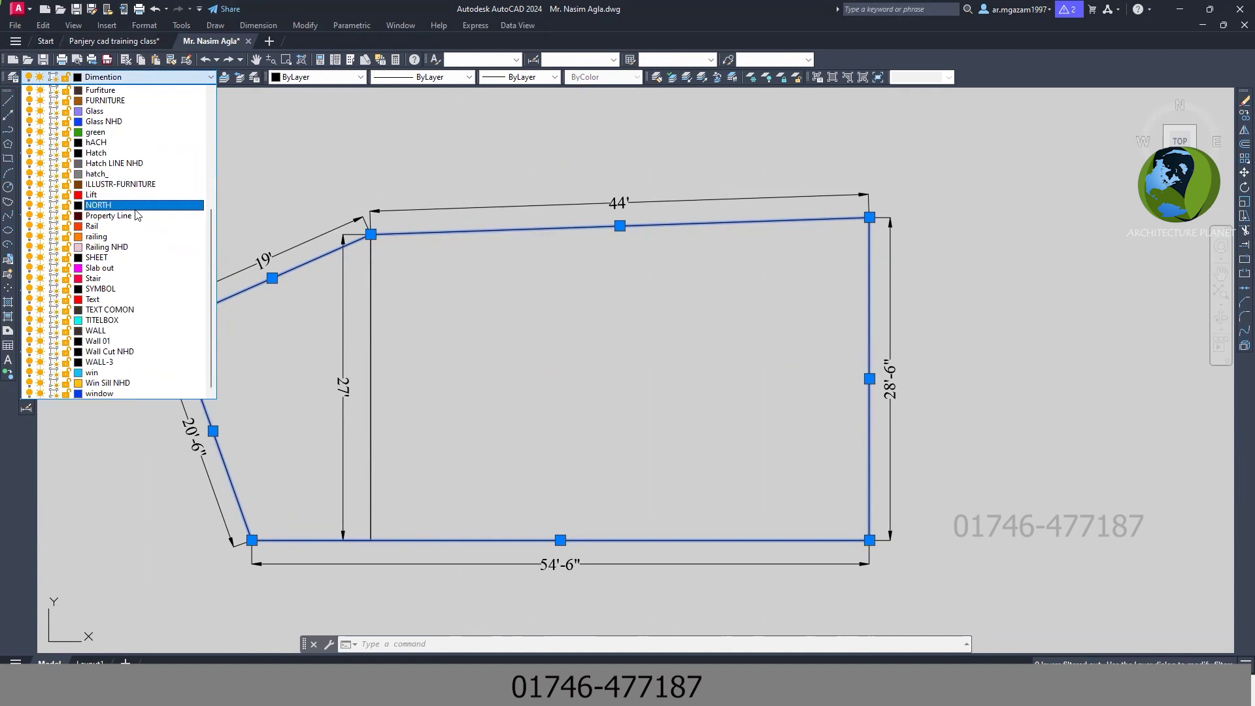
click(102, 365)
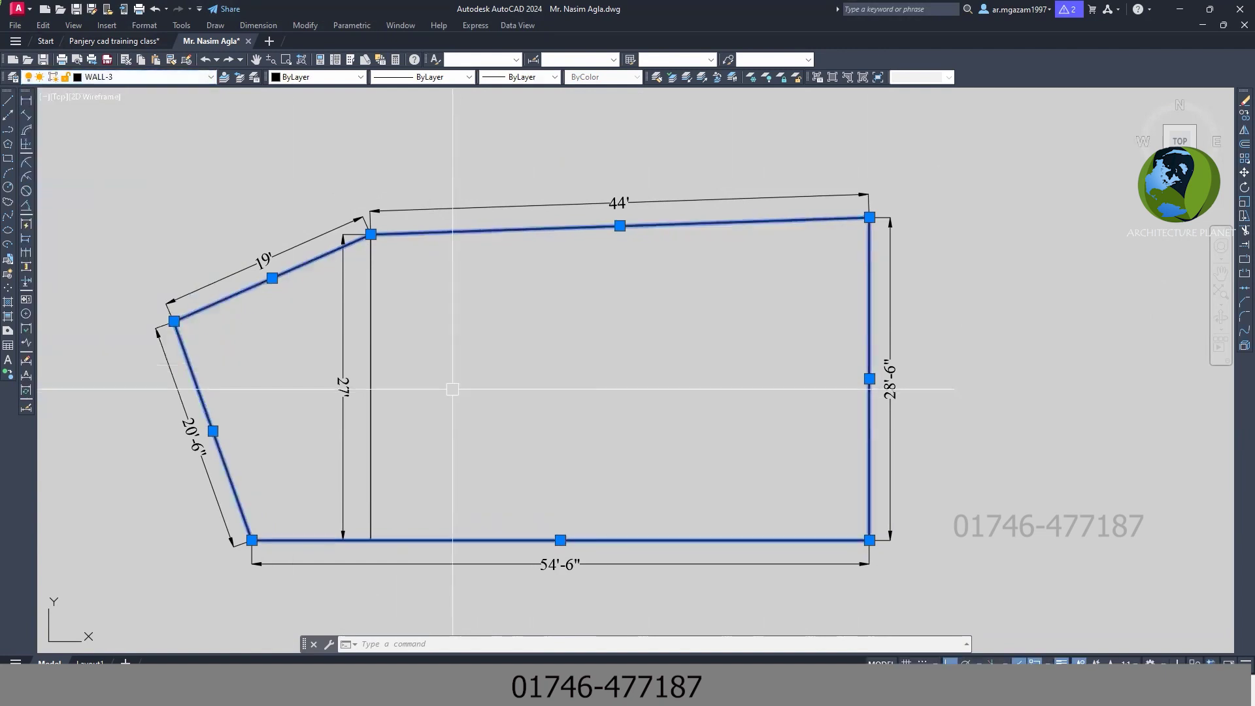
Step: Erase the inner vertical line segments below the left end of the 44' edge
click(469, 227)
key(Escape)
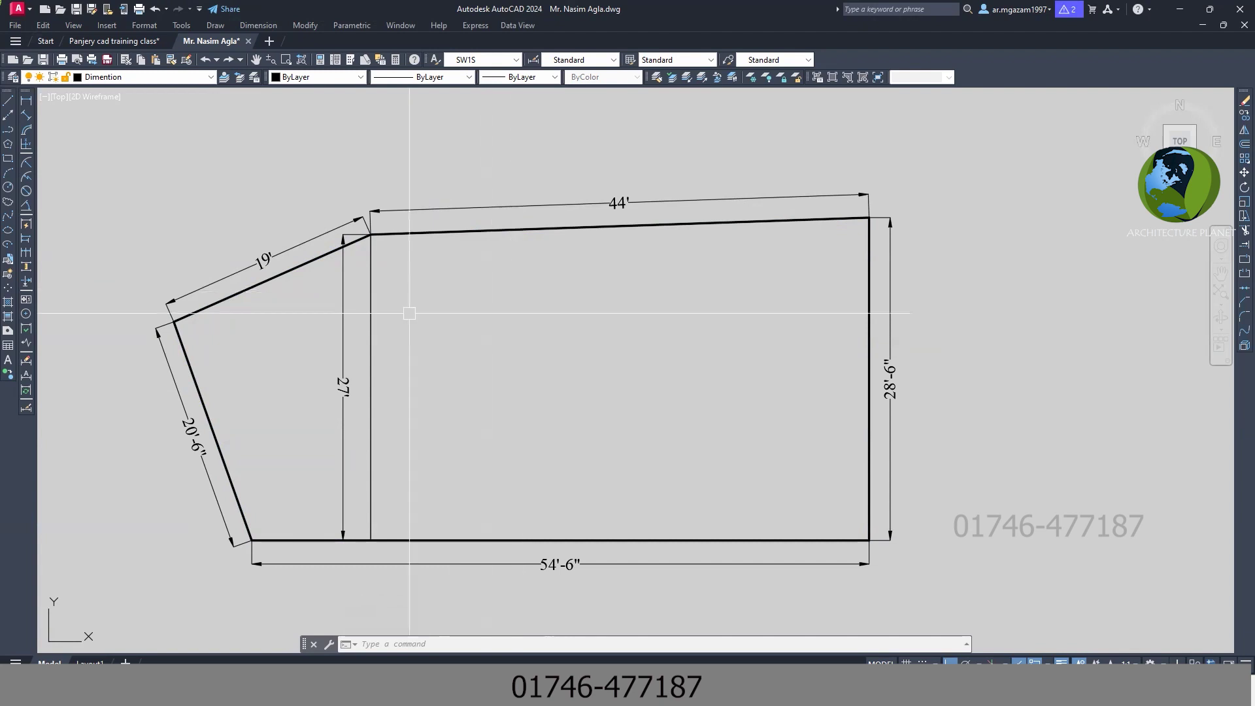
click(370, 366)
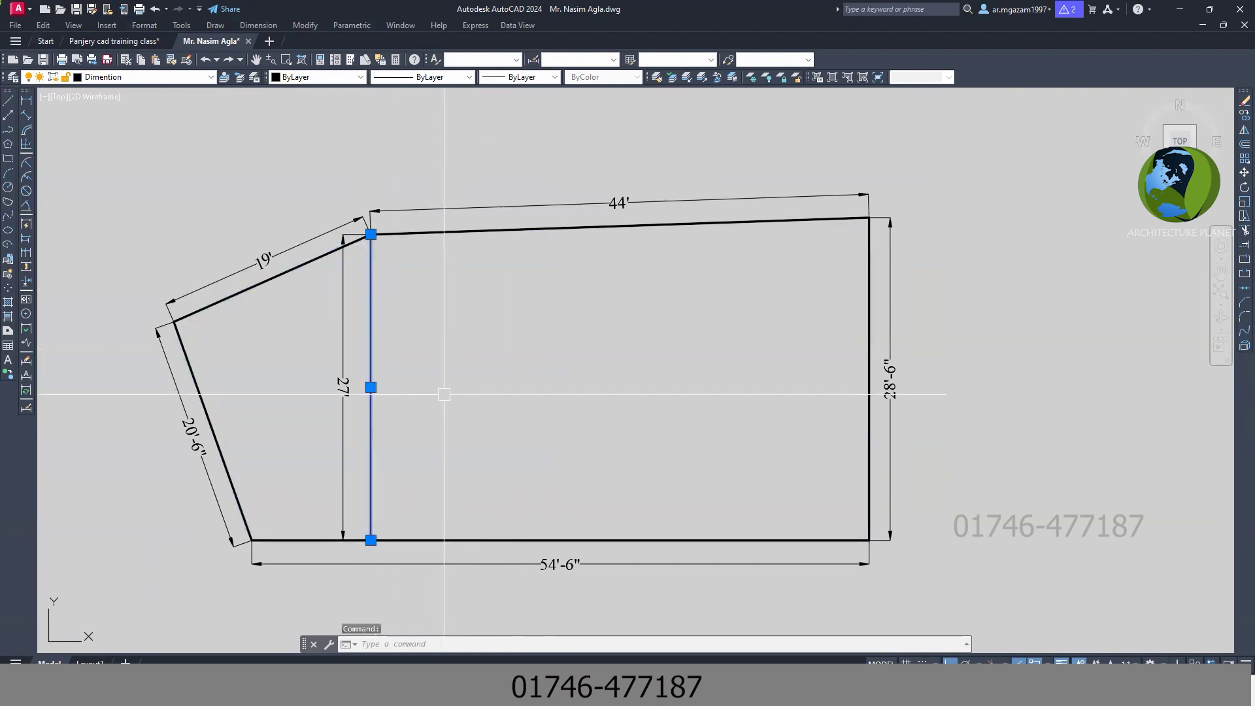
key(Delete)
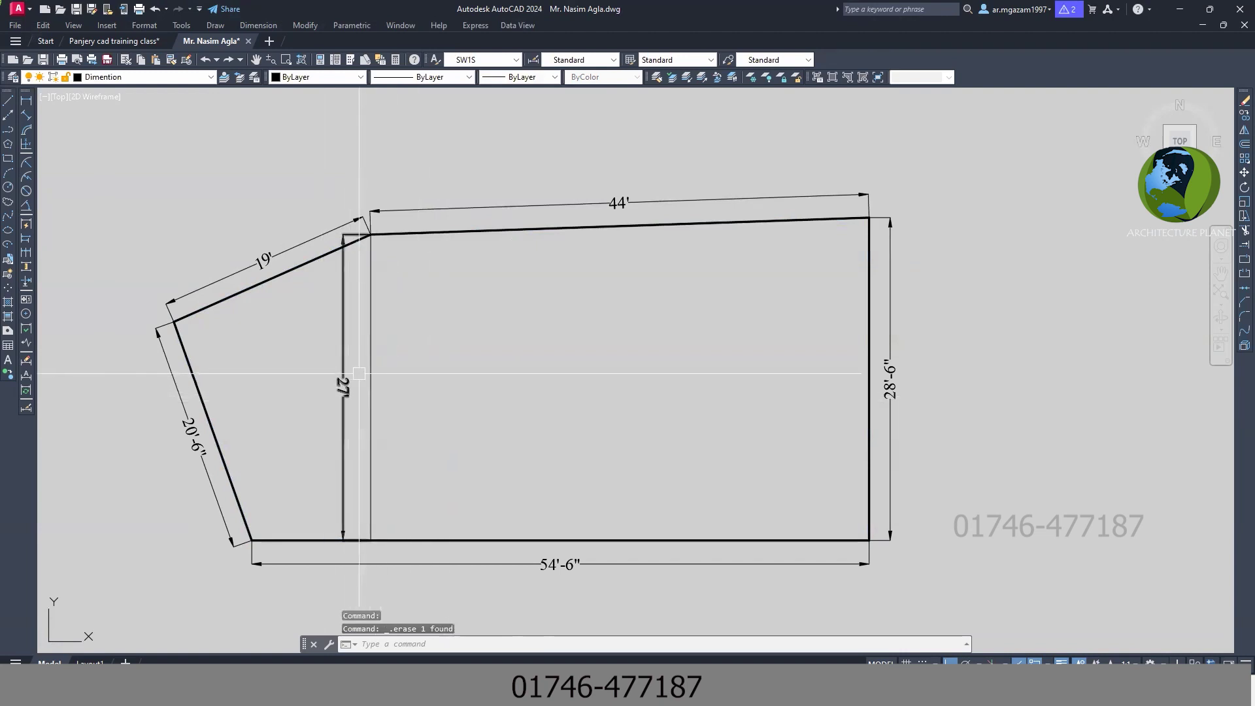
click(370, 386)
key(Delete)
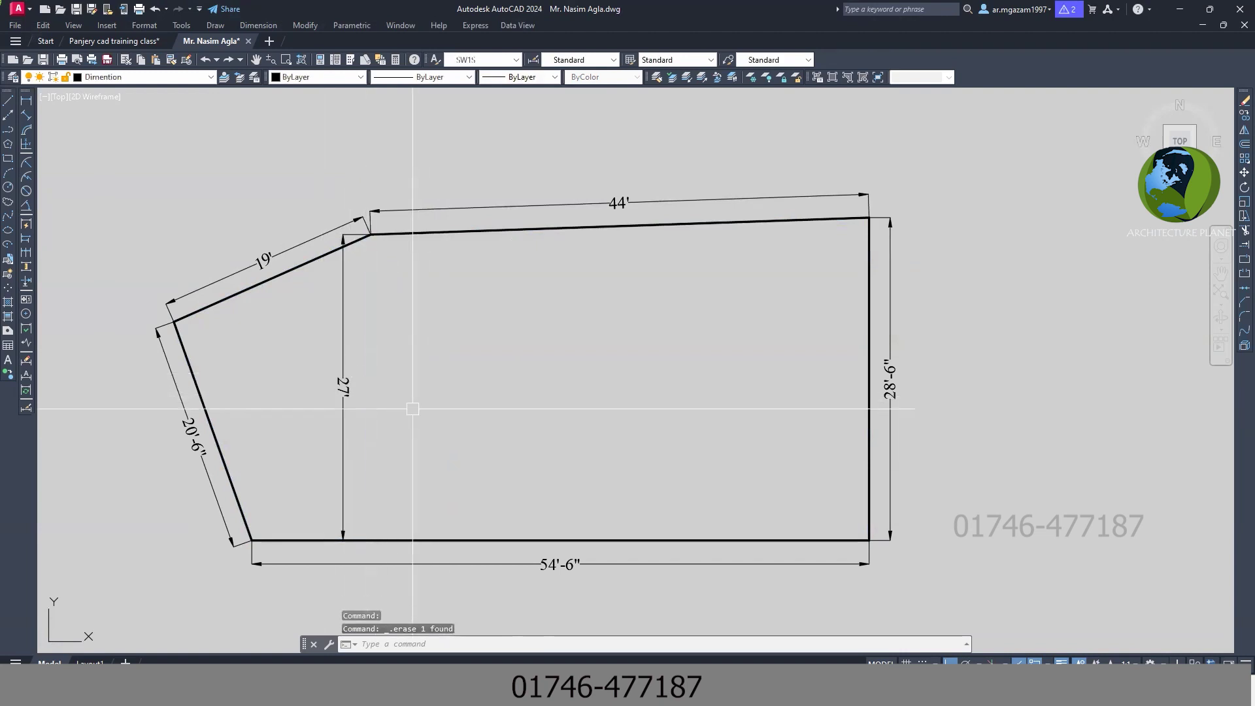
Step: Compare with the hand-drawn plot sketch, then select the 27' vertical dimension
key(alt+Tab)
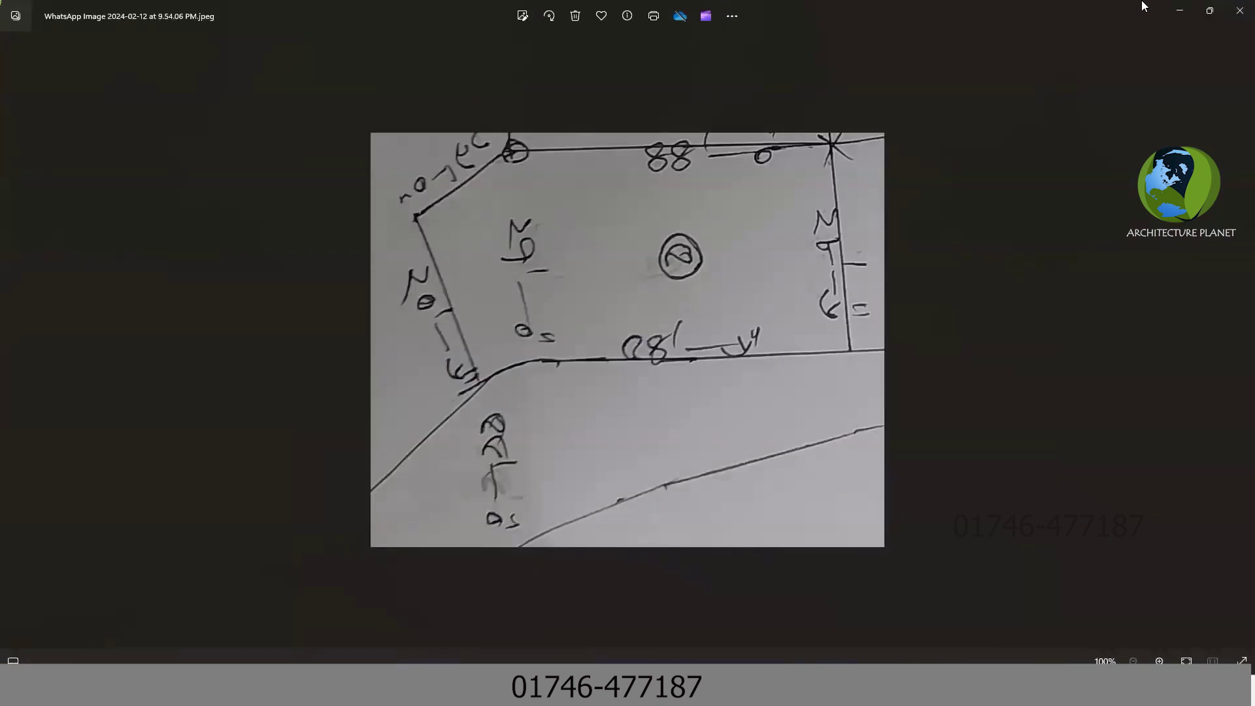
key(alt+Tab)
mouse_move(352, 348)
middle_down()
mouse_move(358, 364)
mouse_move(327, 365)
middle_up()
click(350, 402)
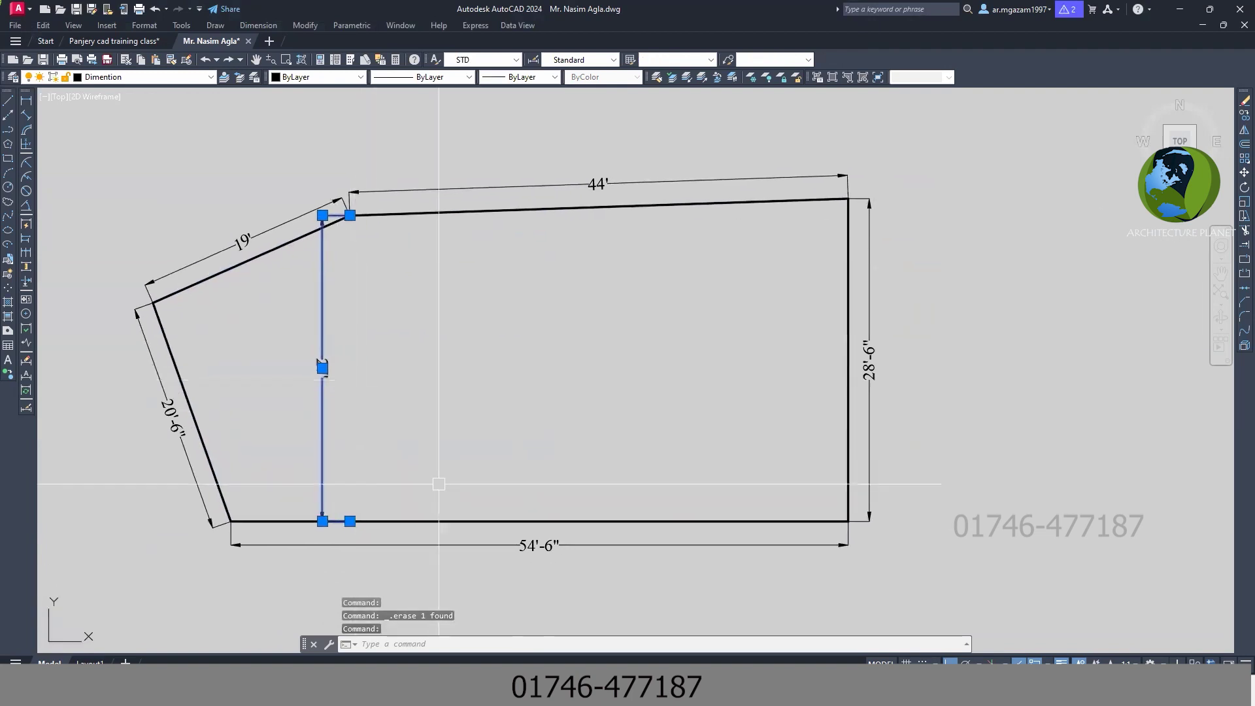
Step: Delete the 27' dimension and save the drawing
key(alt+Tab)
key(alt+Tab)
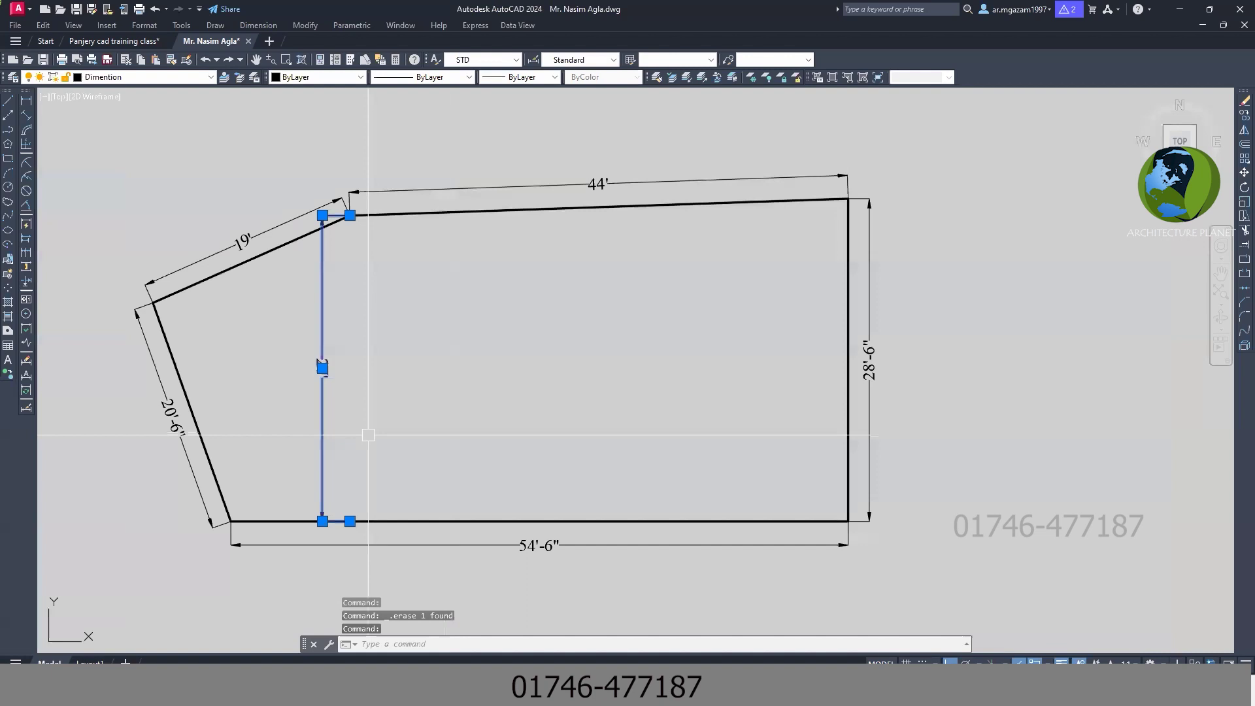
key(Delete)
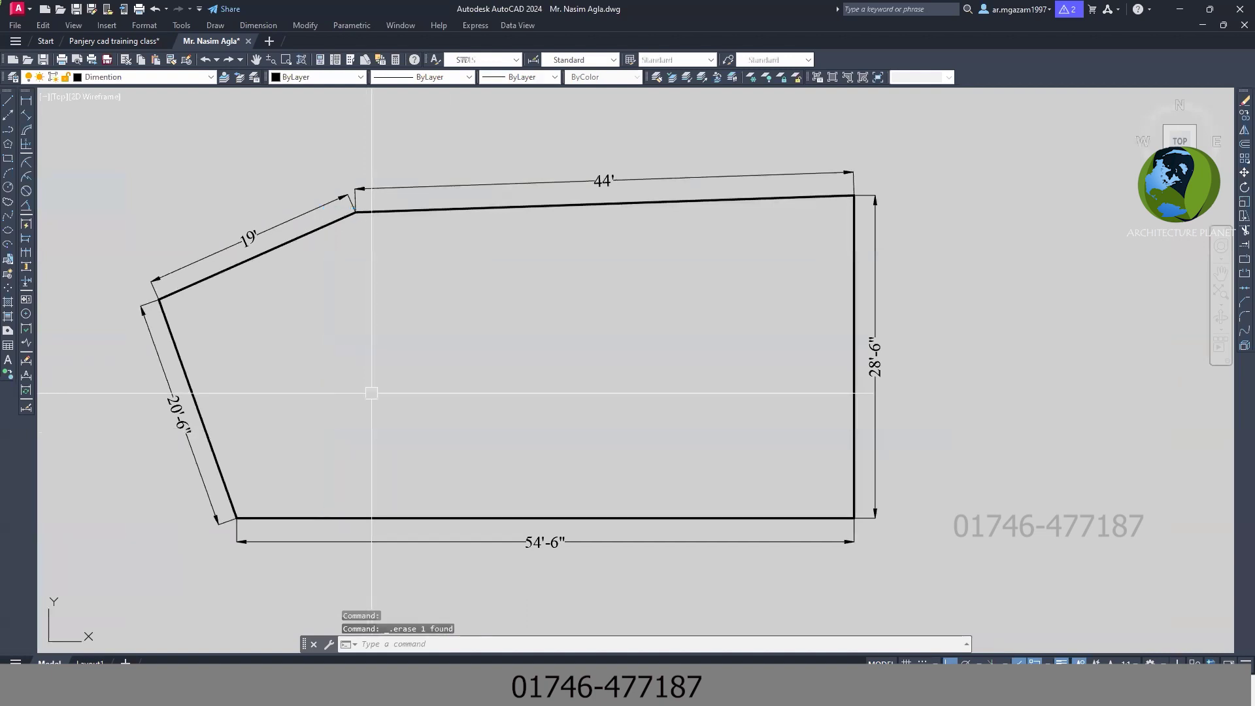
click(44, 62)
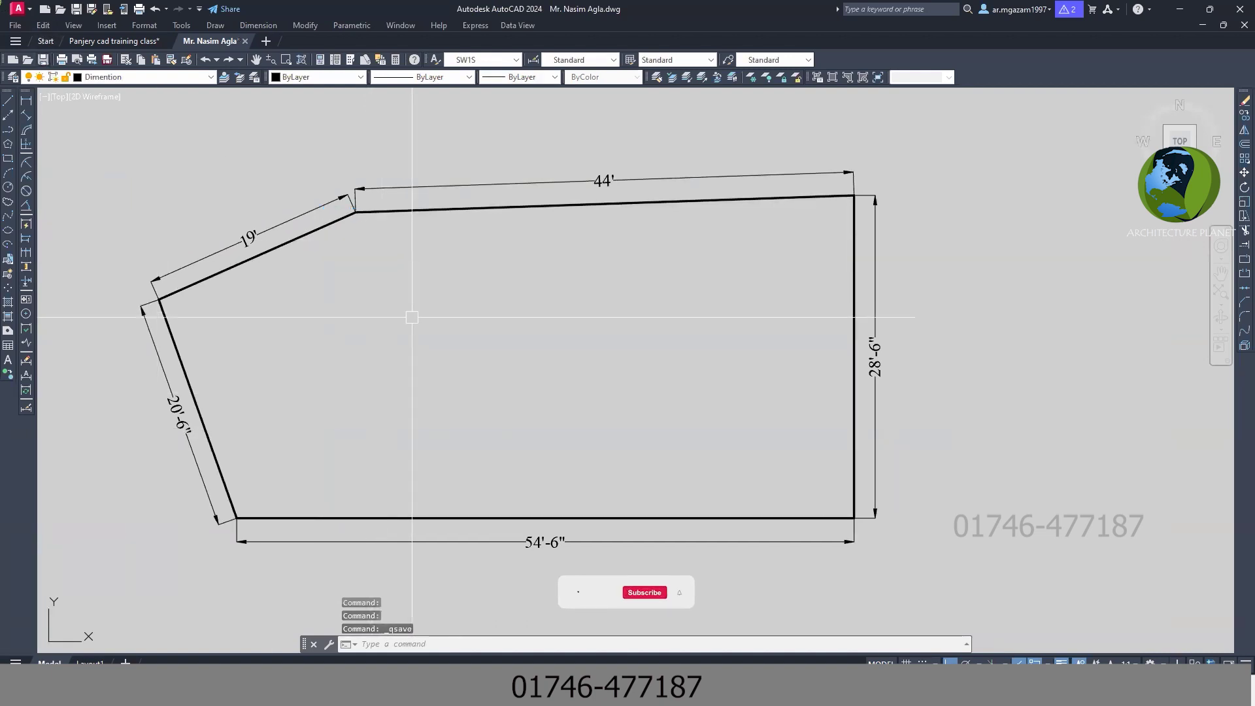
scroll(474, 358, down, 2)
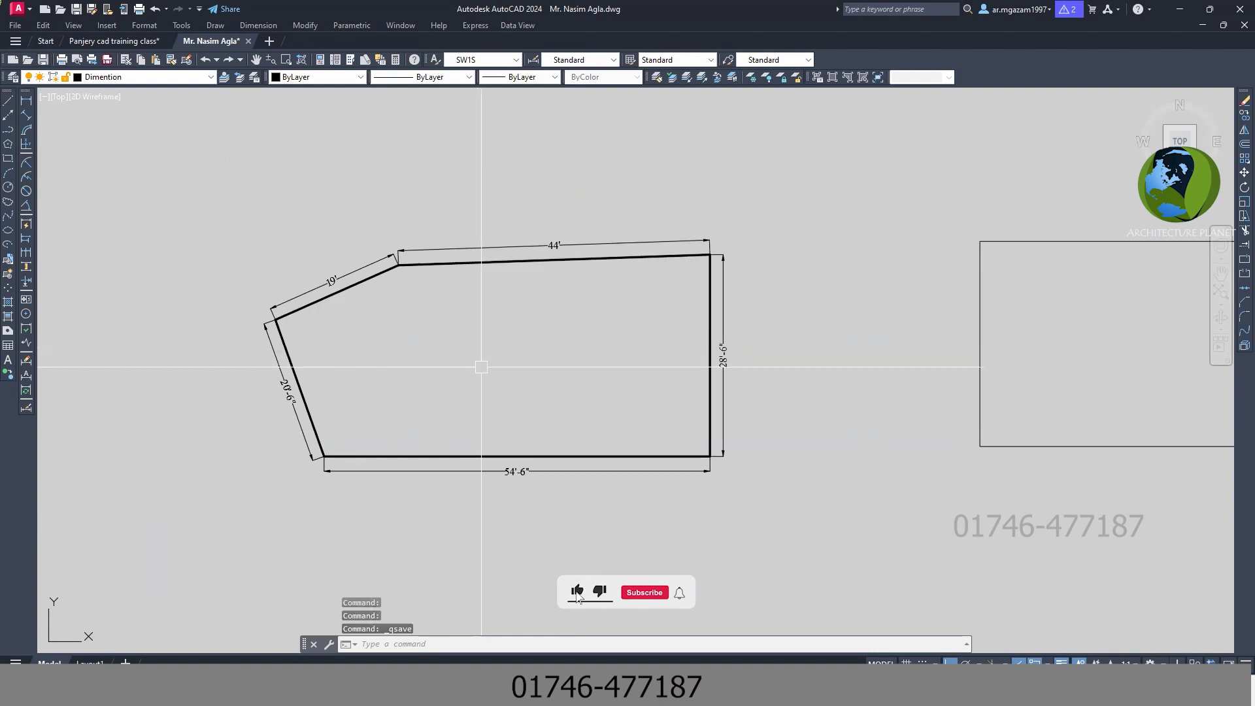
mouse_move(435, 383)
middle_down()
mouse_move(447, 388)
mouse_move(406, 372)
middle_up()
scroll(449, 359, down, 4)
scroll(490, 384, up, 2)
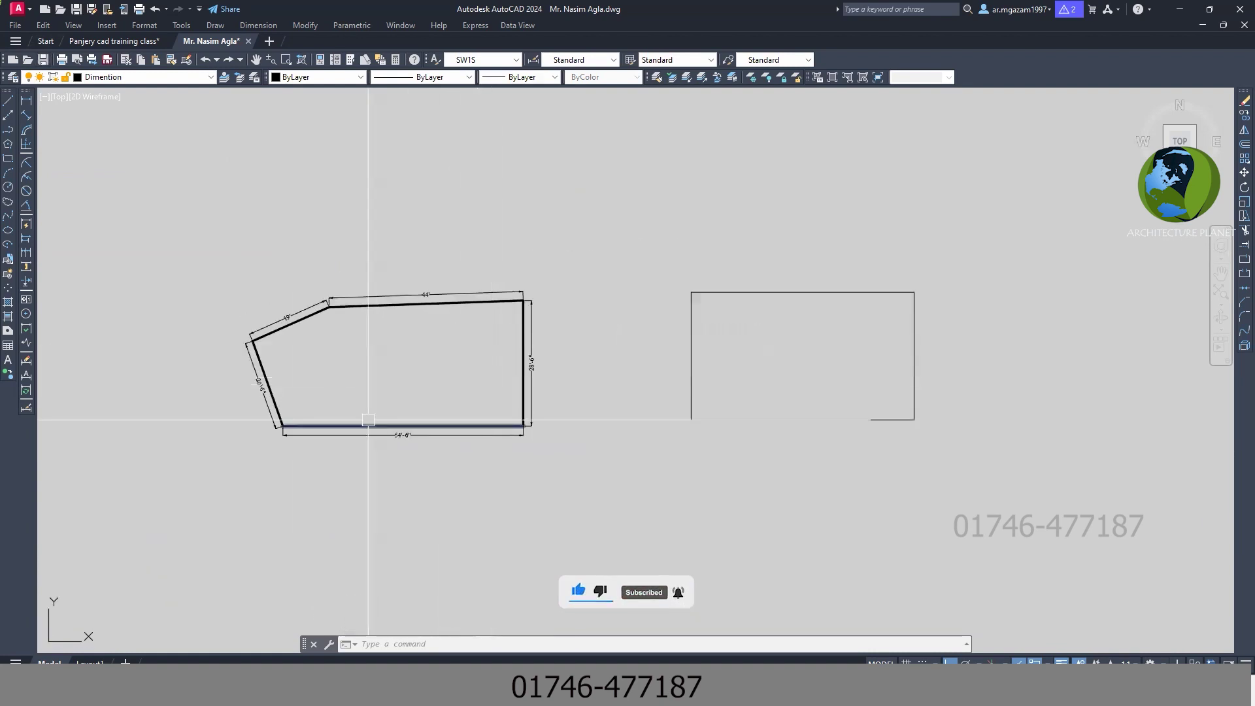
Step: Window-select and delete the stray rectangle right of the plot, then recentre the view
key(Escape)
key(Escape)
drag(952, 462, 666, 240)
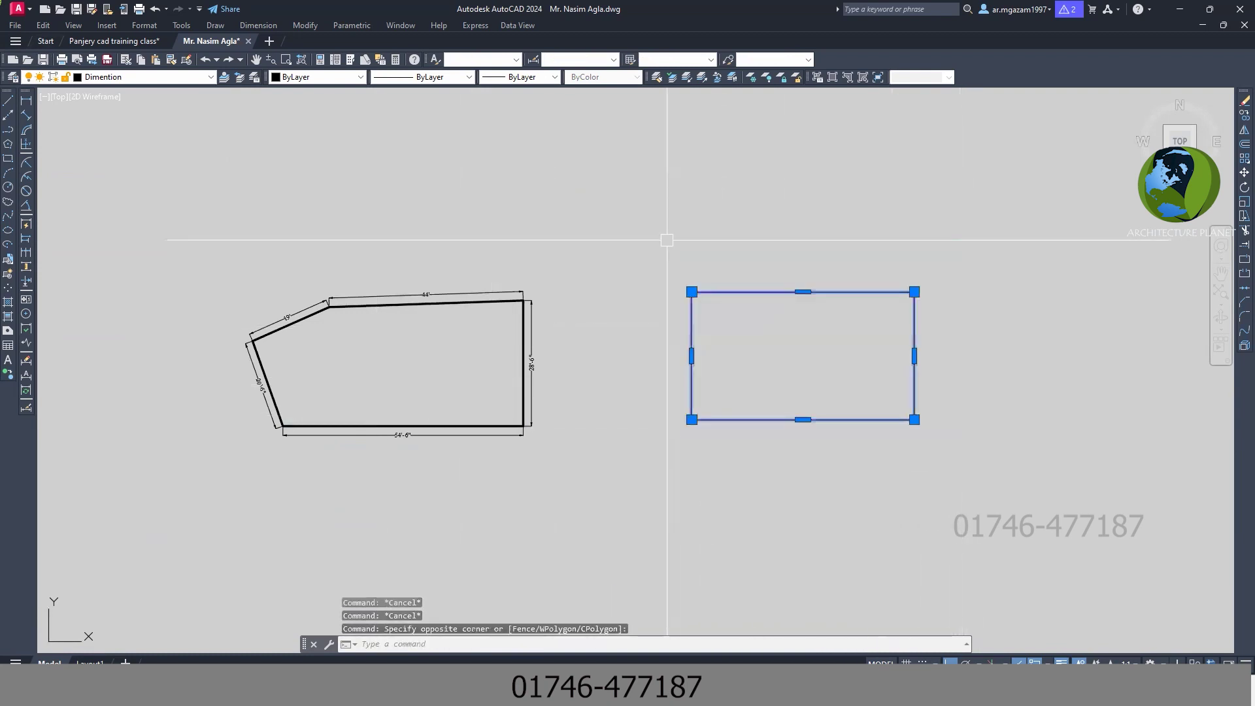
key(Delete)
scroll(596, 393, up, 2)
scroll(597, 392, up, 2)
middle_drag(597, 392, 611, 393)
key(Escape)
key(Escape)
key(Escape)
scroll(429, 308, down, 3)
scroll(505, 356, up, 3)
middle_drag(504, 356, 515, 362)
Step: Save the plot drawing, reframe it, and bring up the hand-drawn sketch photo
key(ctrl+s)
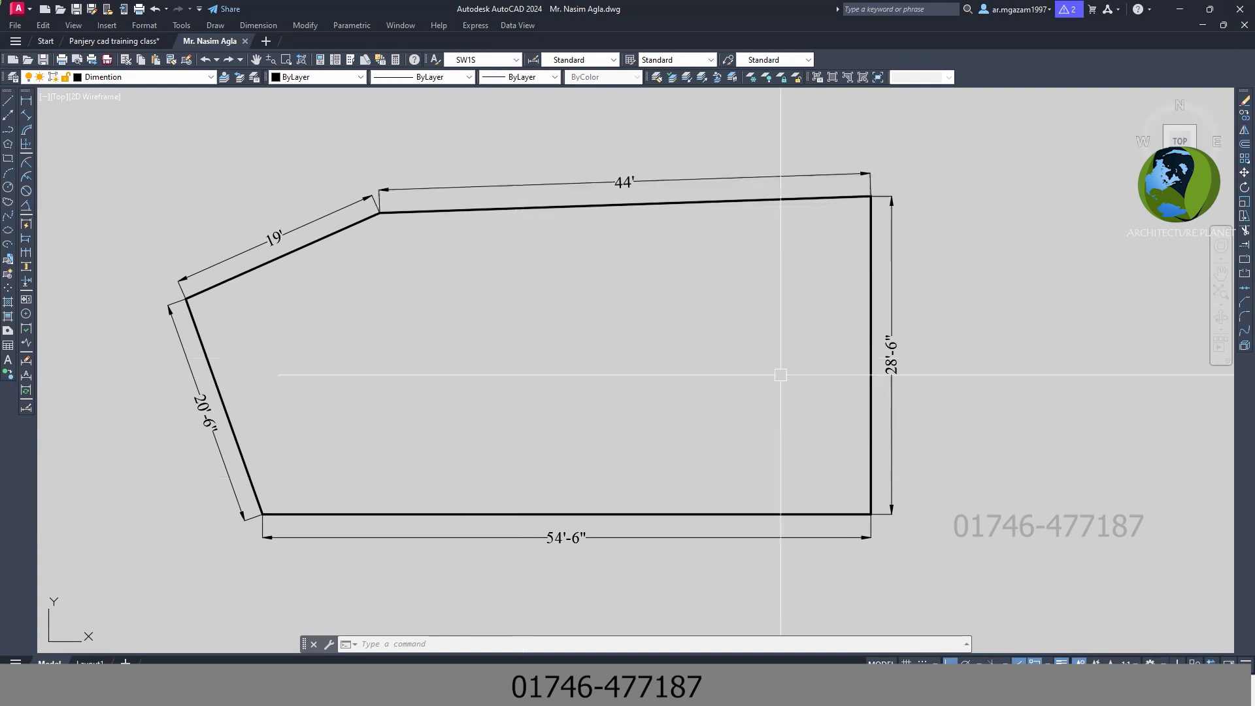
mouse_move(448, 371)
middle_down()
mouse_move(460, 380)
mouse_move(450, 391)
mouse_move(490, 379)
middle_up()
key(Escape)
key(Escape)
key(Escape)
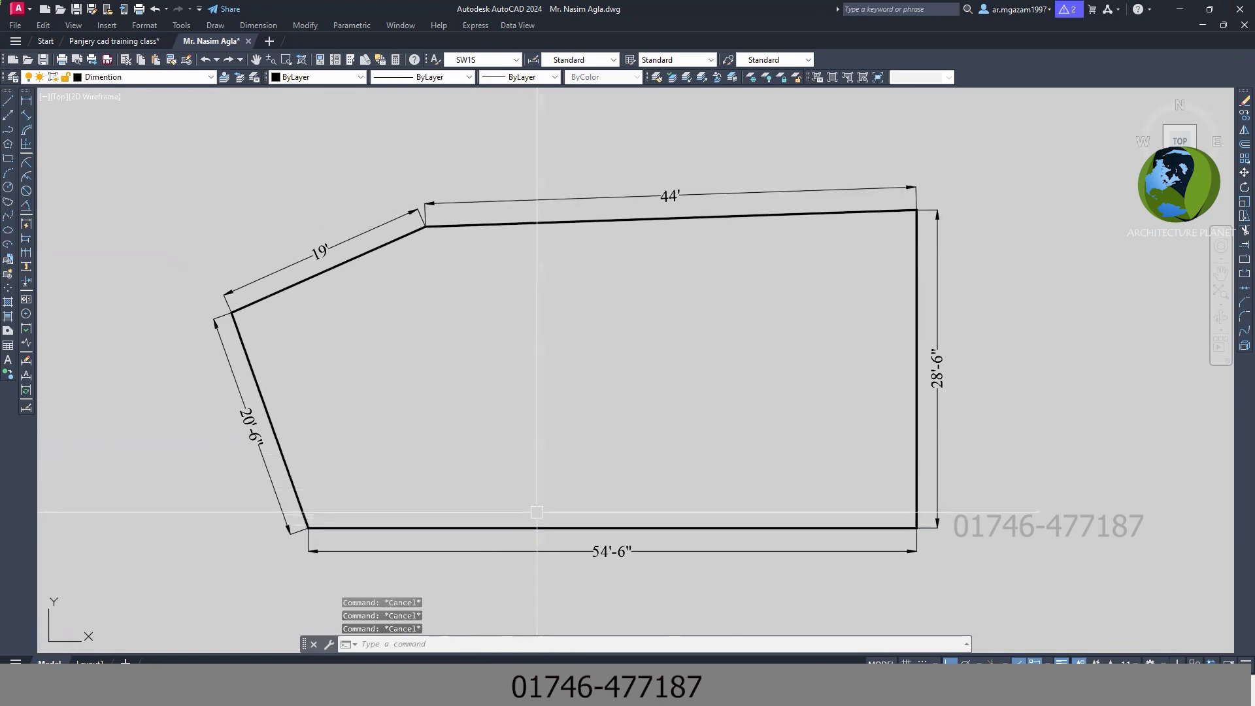
scroll(556, 503, down, 2)
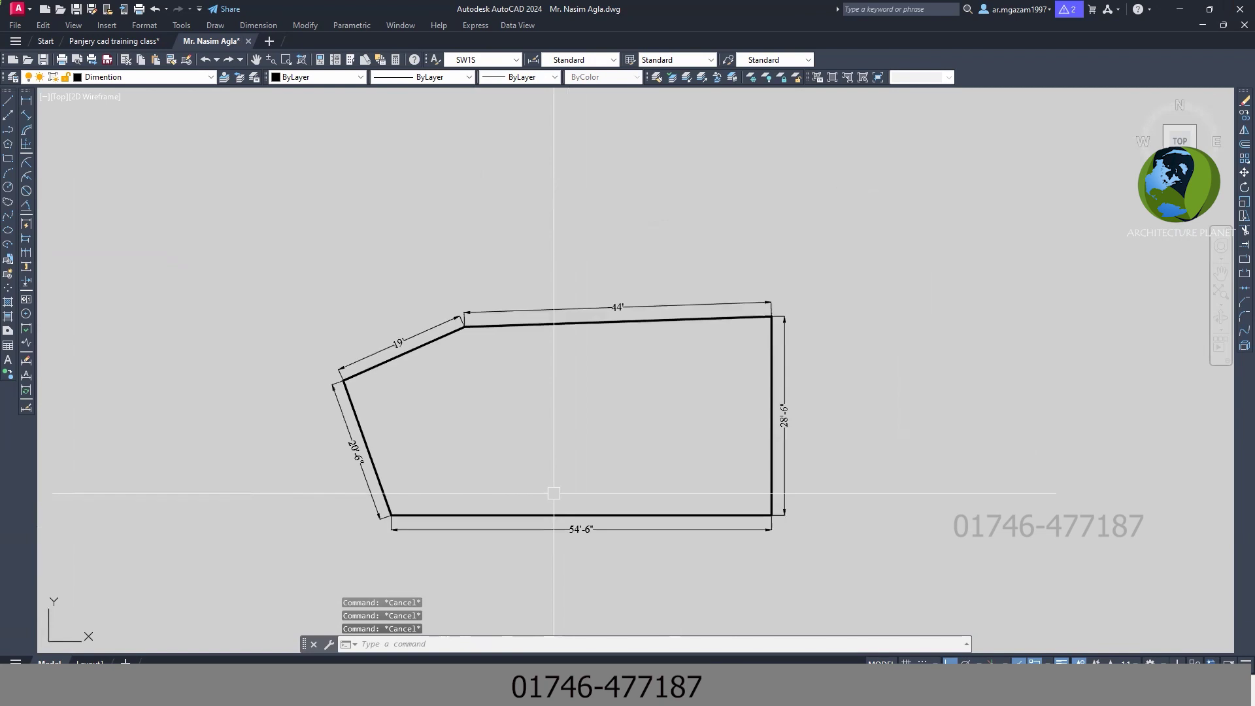
middle_drag(555, 504, 583, 461)
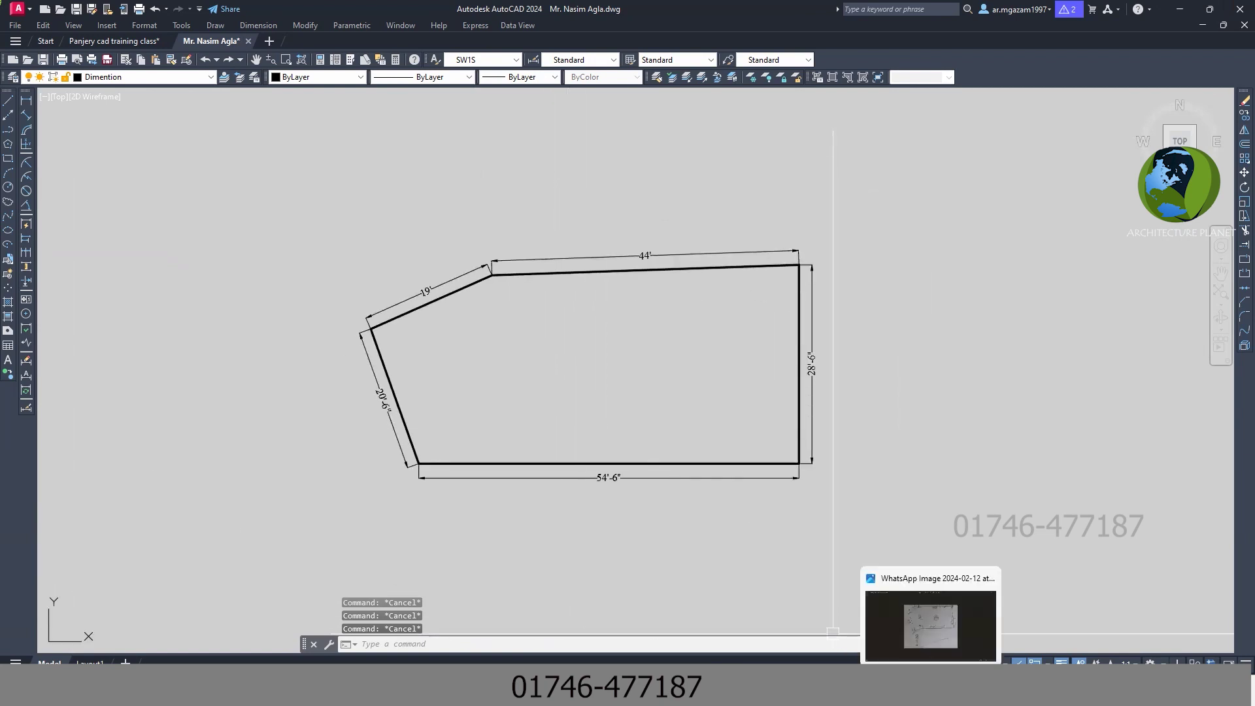
mouse_move(832, 632)
click(921, 608)
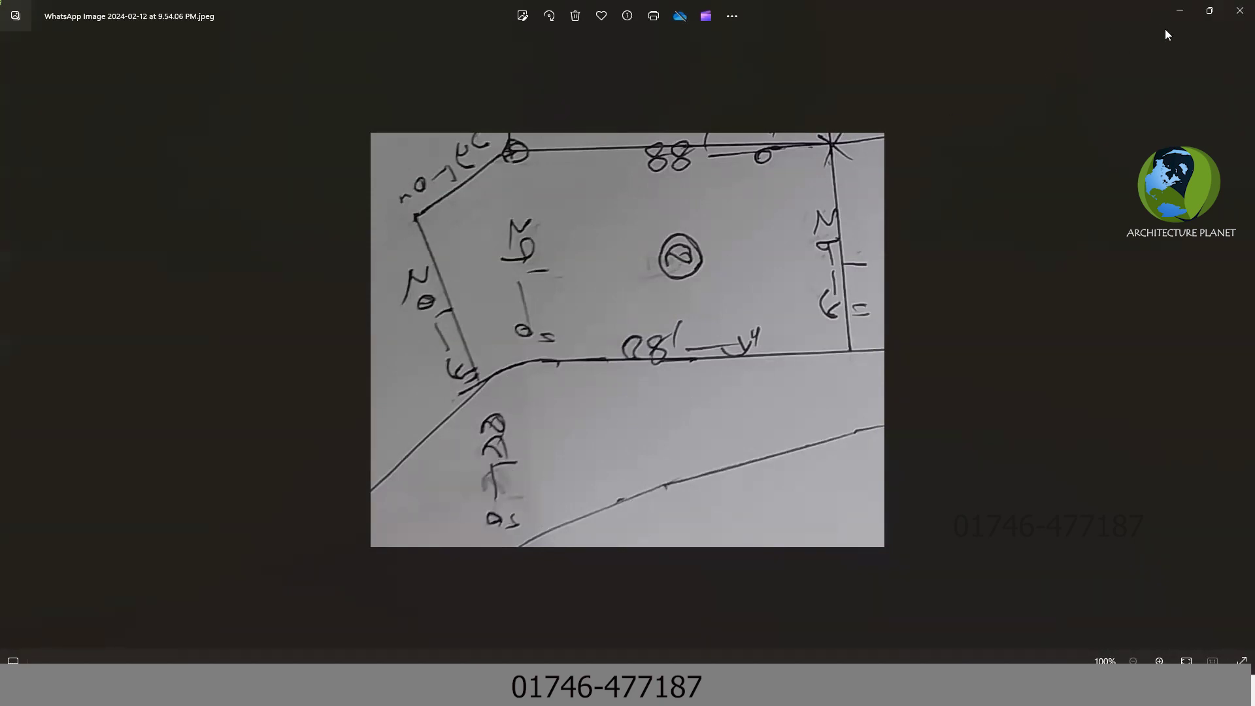
Step: Return to AutoCAD from the photo, frame the plot, save, and begin entering the Offset command
click(1179, 13)
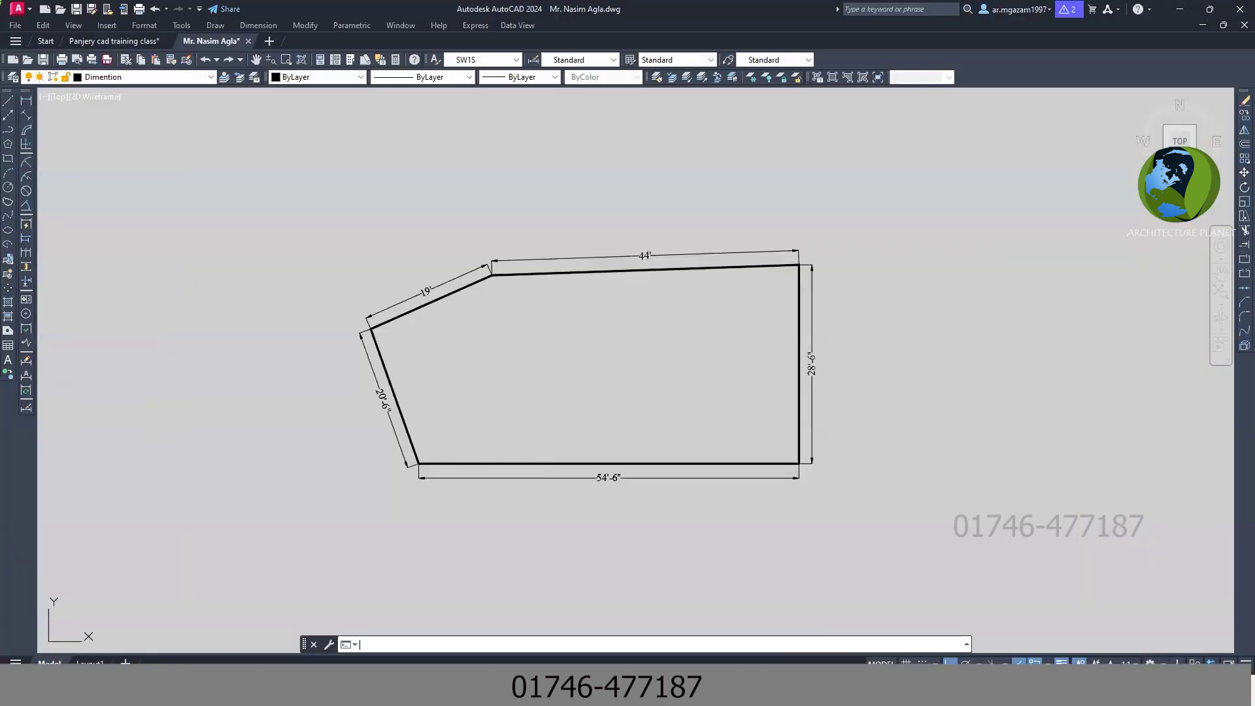
scroll(573, 437, down, 2)
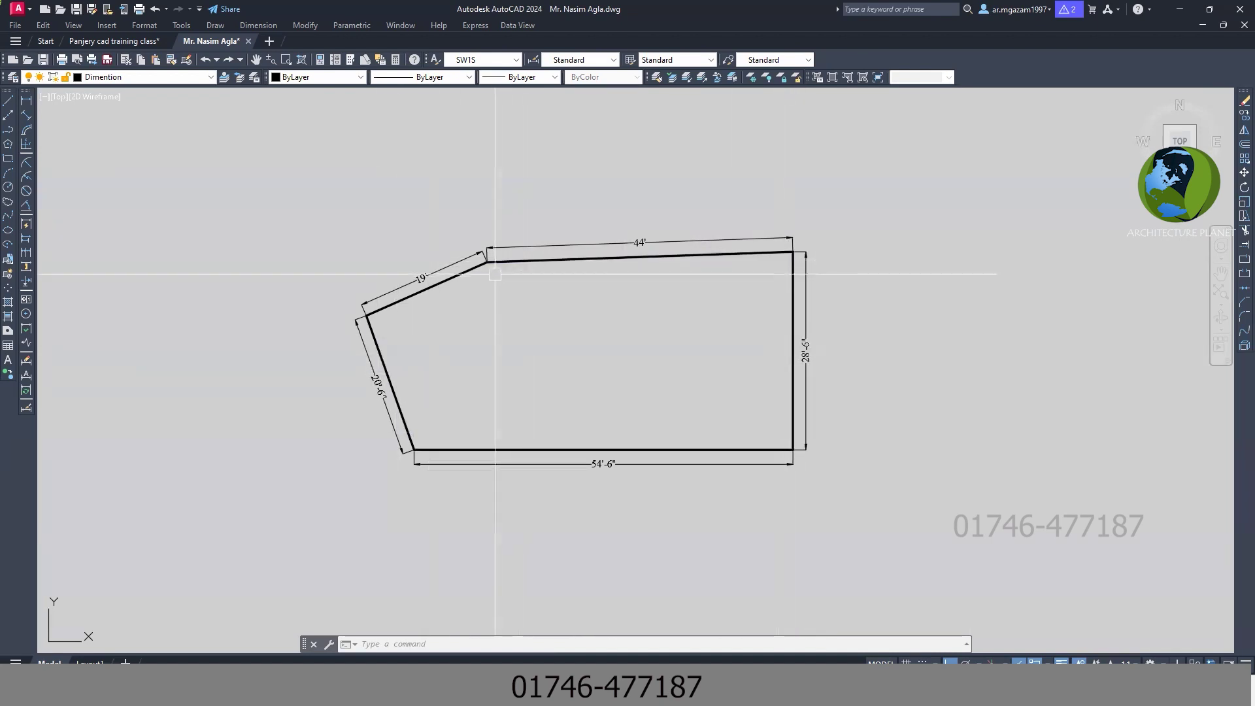
middle_drag(505, 274, 530, 284)
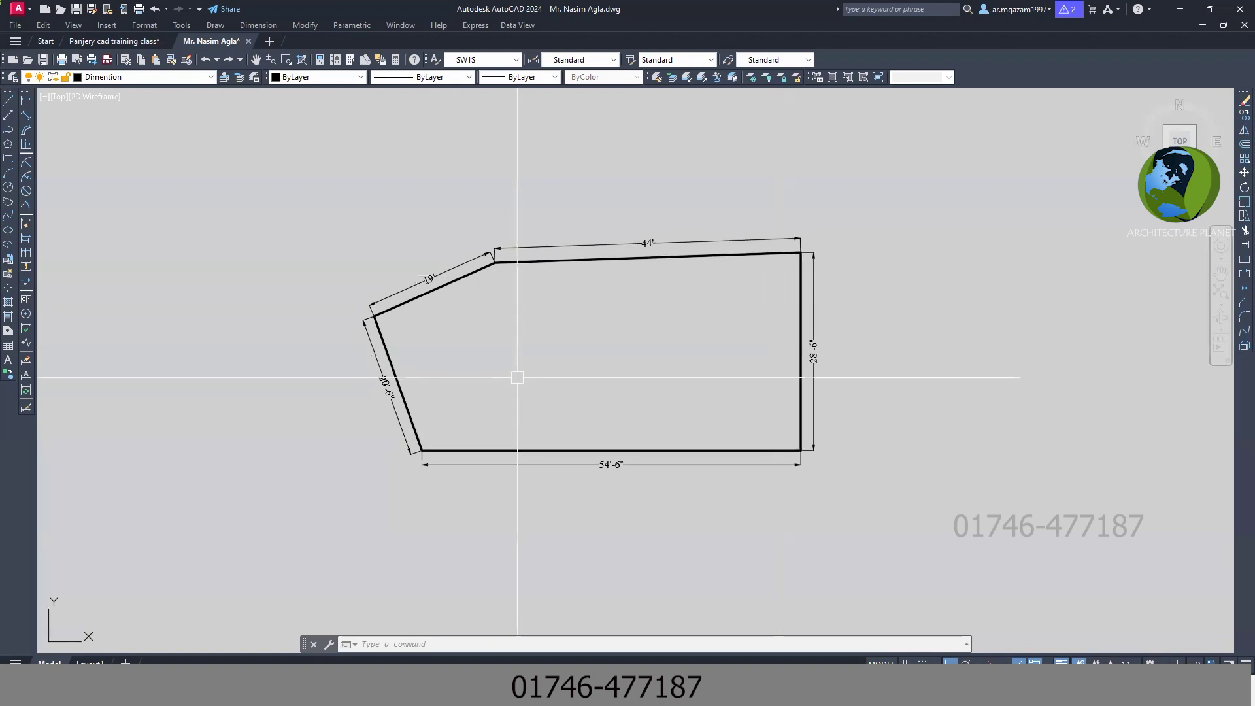
key(Escape)
key(Escape)
key(Escape)
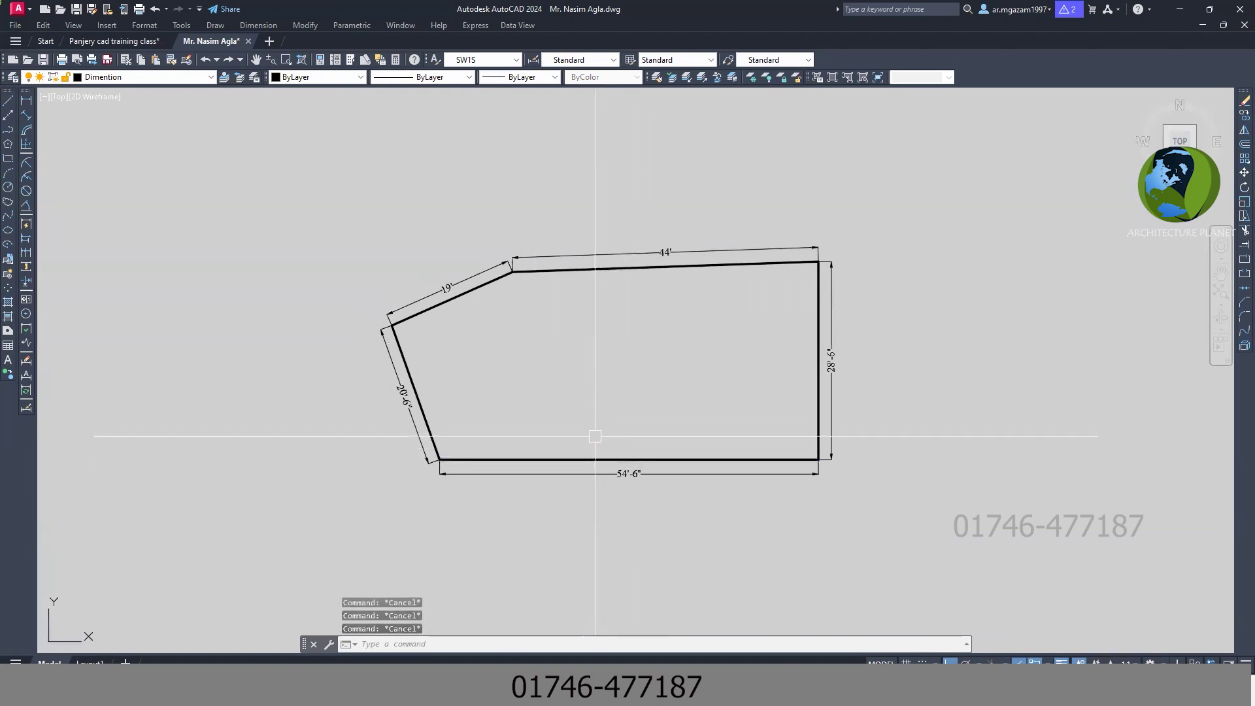
key(ctrl+s)
mouse_move(595, 436)
middle_down()
mouse_move(633, 440)
mouse_move(600, 440)
middle_up()
scroll(632, 439, up, 3)
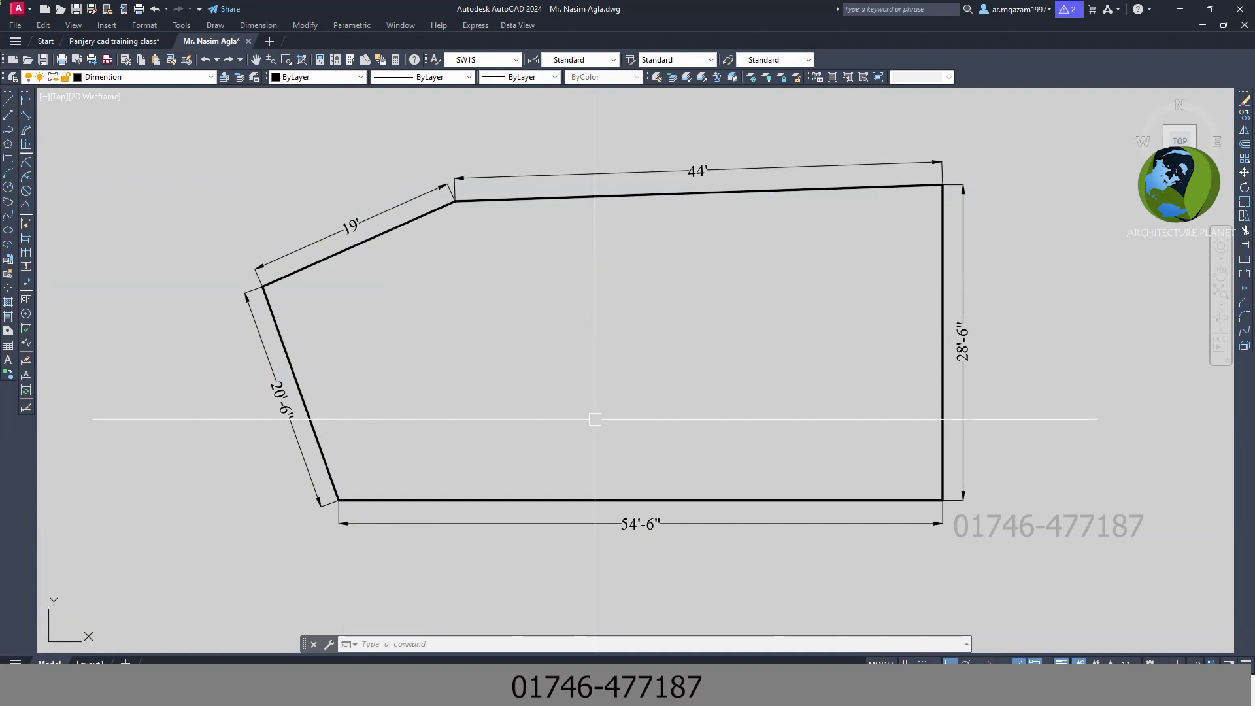
text(b)
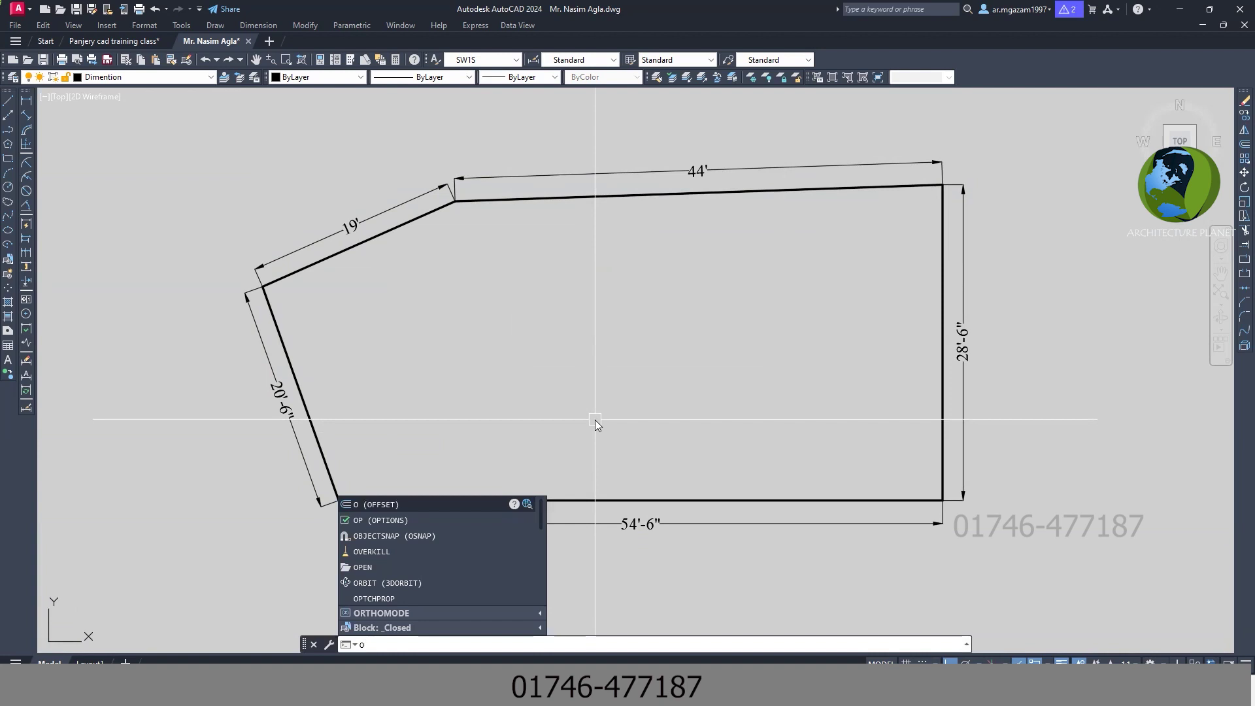
Step: Offset the bottom 54'-6" edge 5' inward into the plot
key(Return)
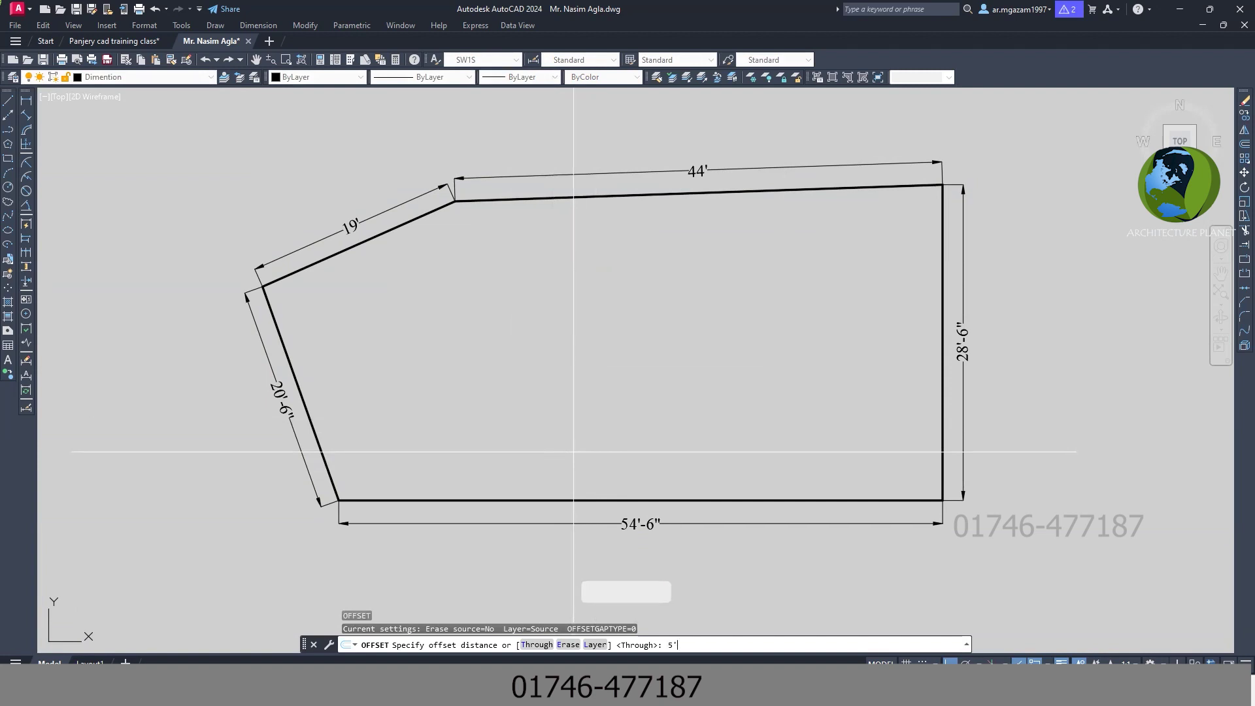
text(')
key(Return)
key(Escape)
text(o)
key(Return)
text(5)
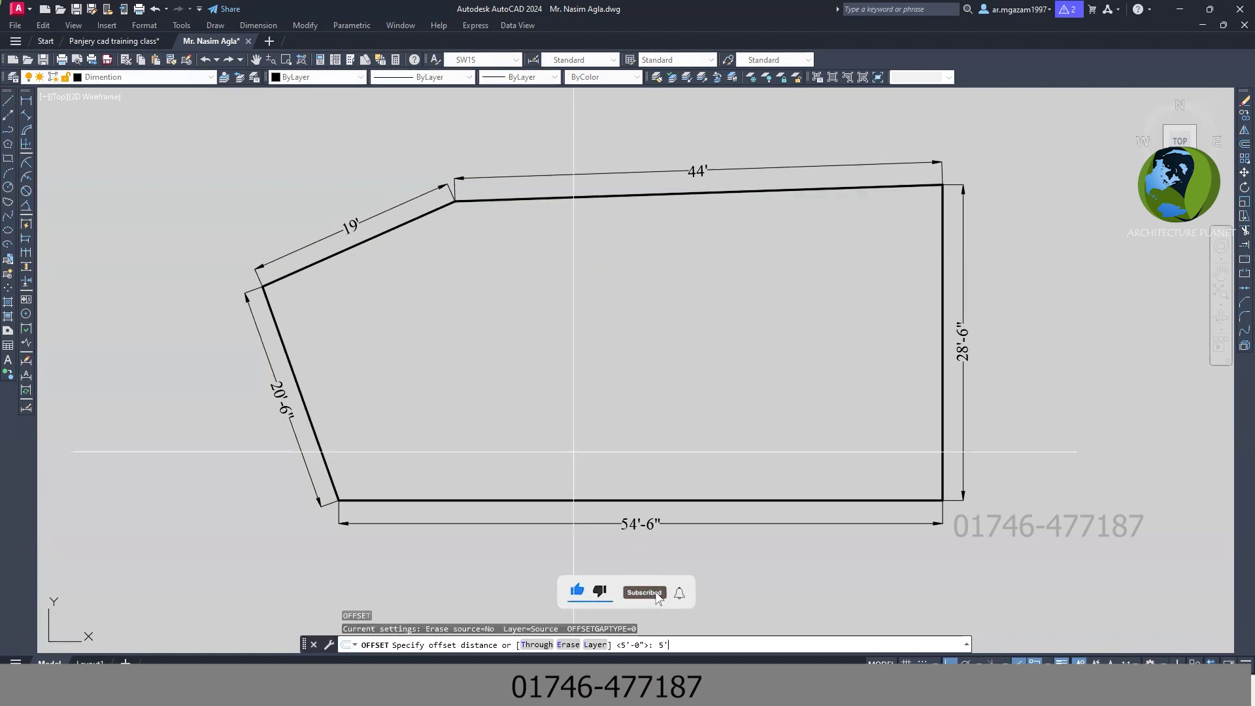
text(')
key(Return)
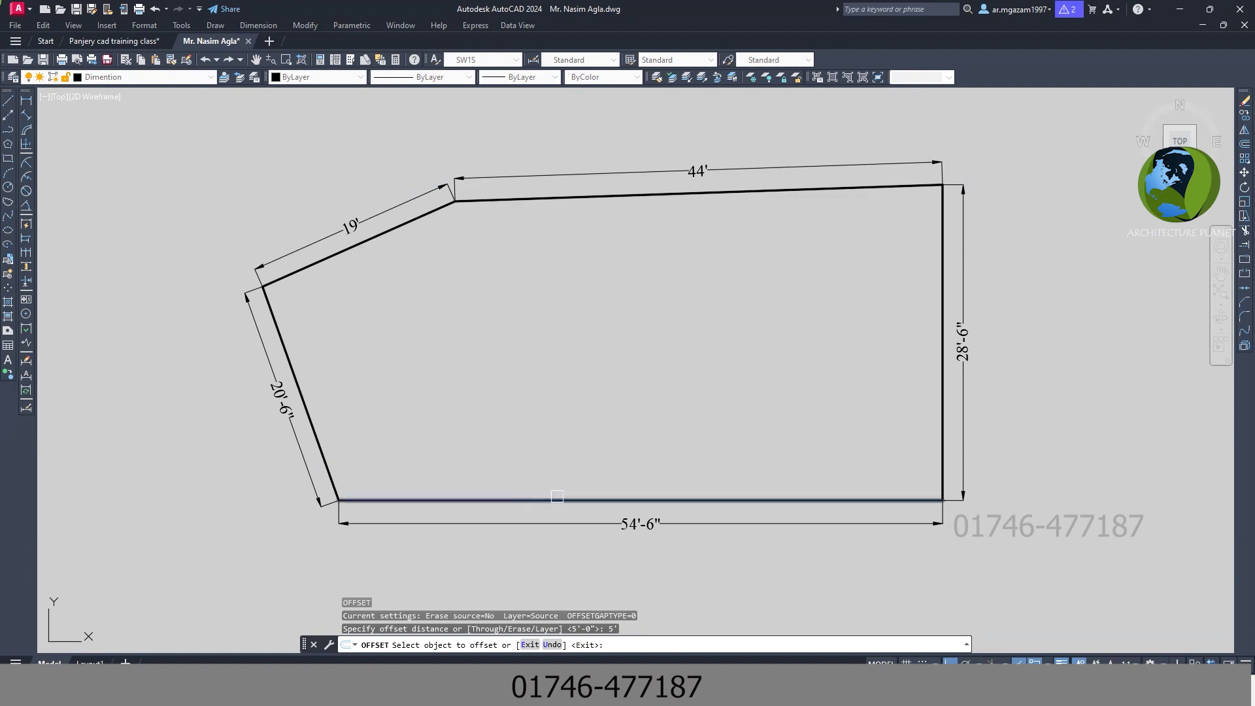
click(539, 499)
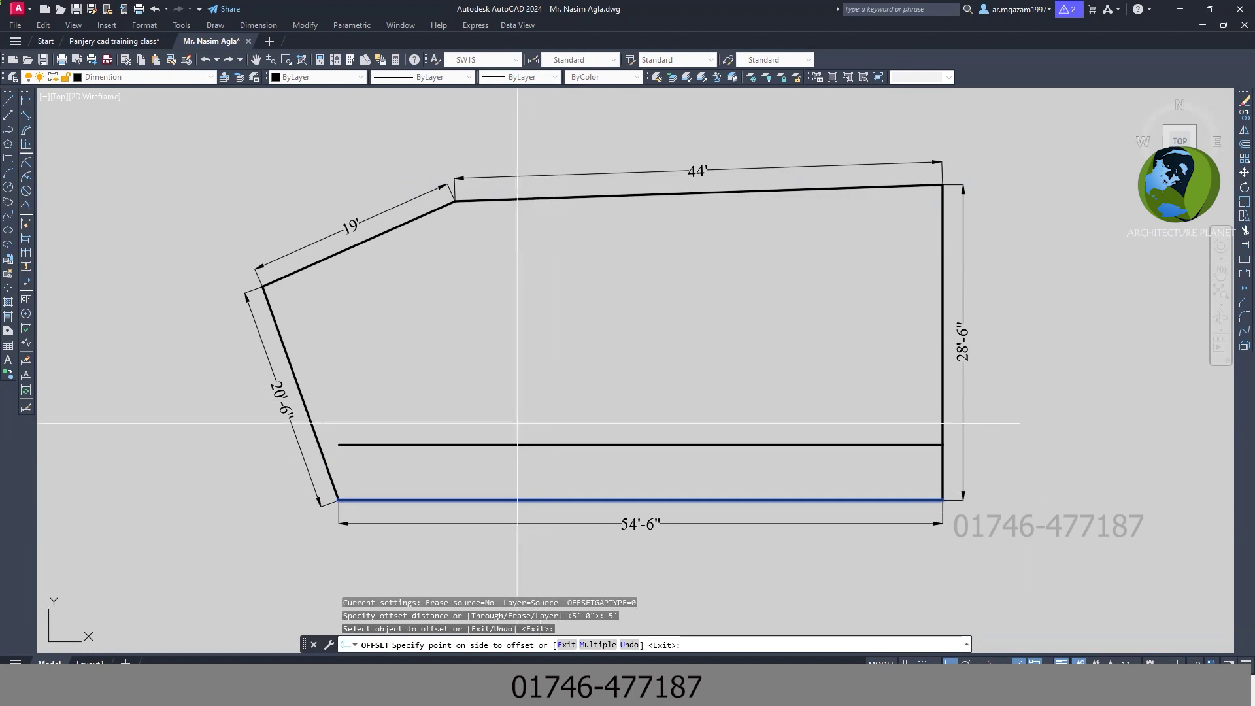
click(525, 426)
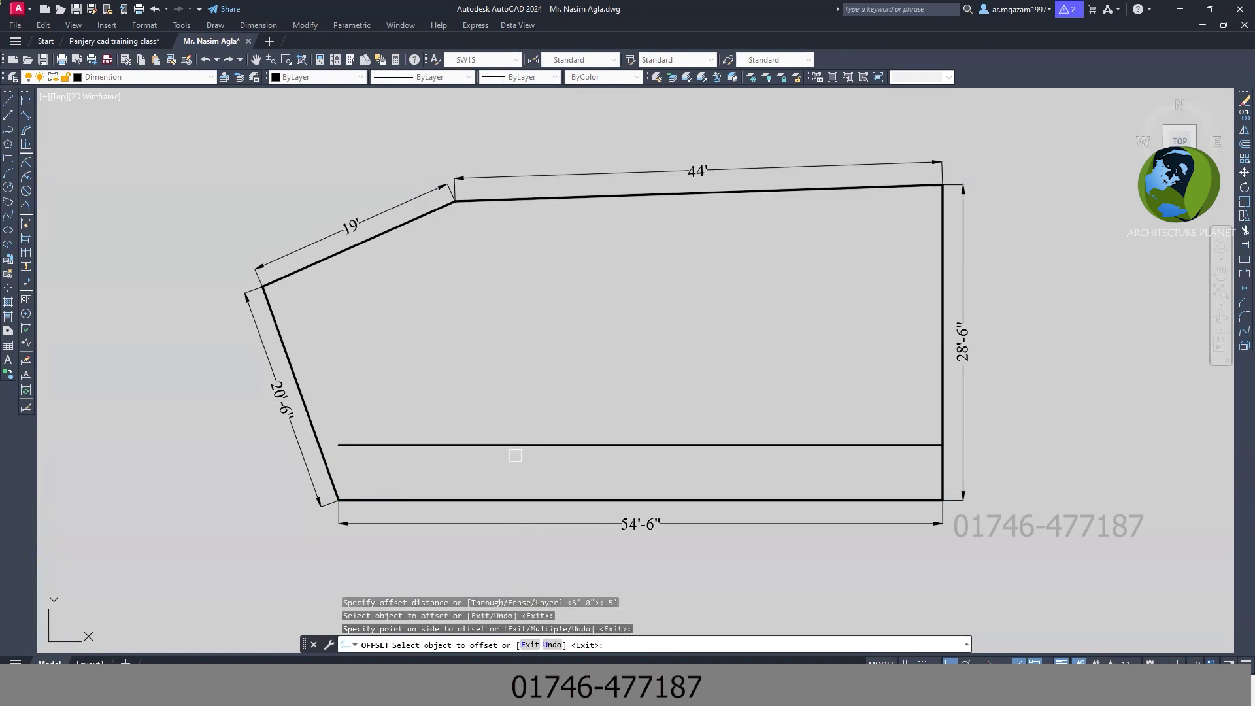
mouse_move(539, 413)
middle_down()
mouse_move(692, 352)
mouse_move(721, 355)
middle_up()
key(Escape)
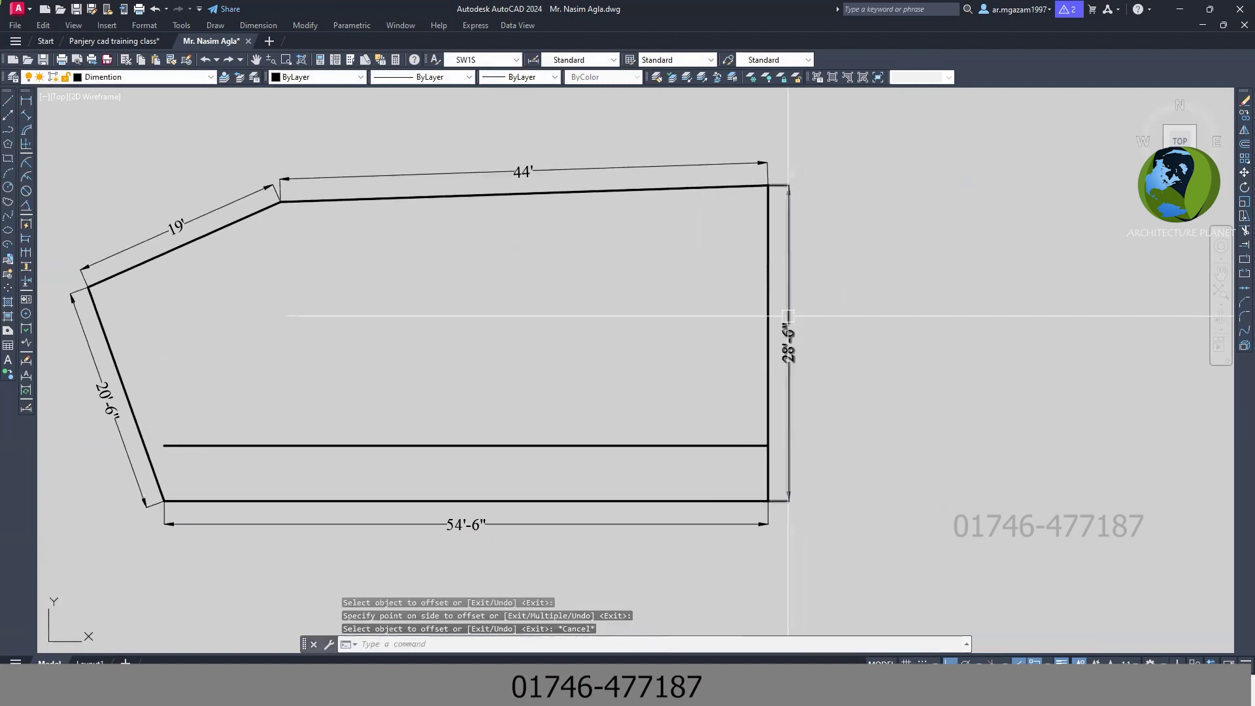
Step: Offset the right 28'-6" property line 2'-6" inward into the plot
key(Escape)
key(Escape)
key(Escape)
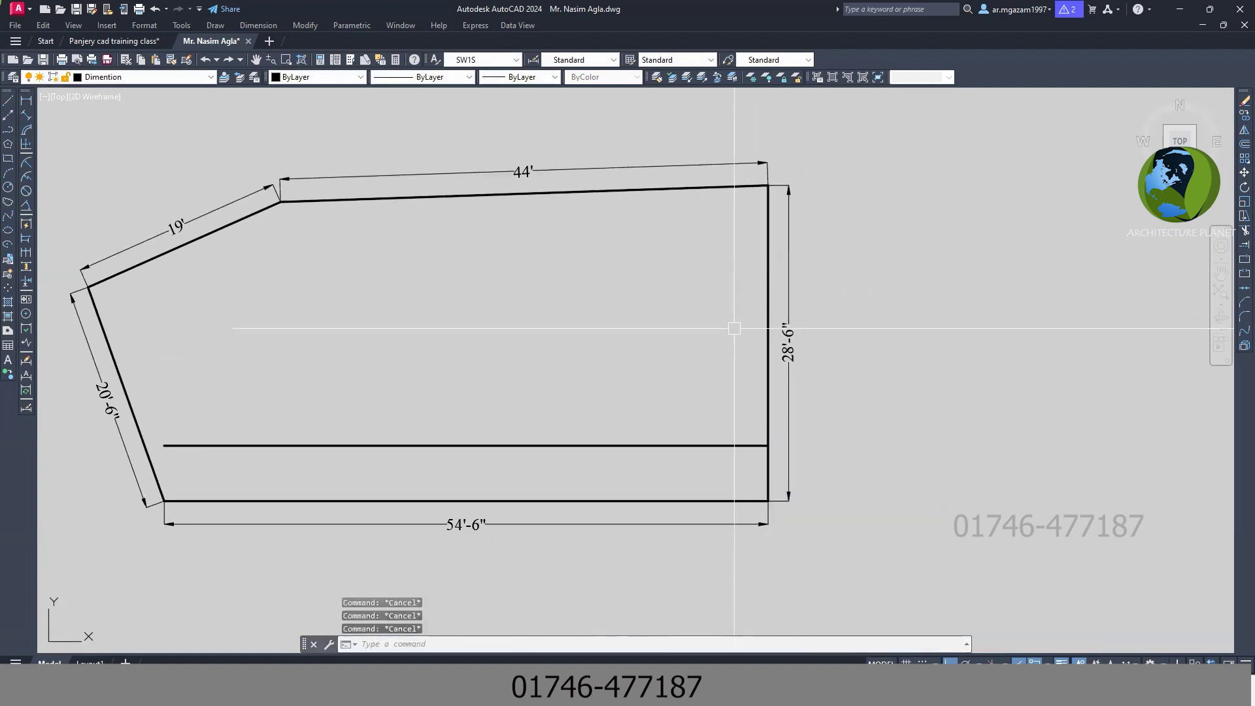
text(o)
key(Return)
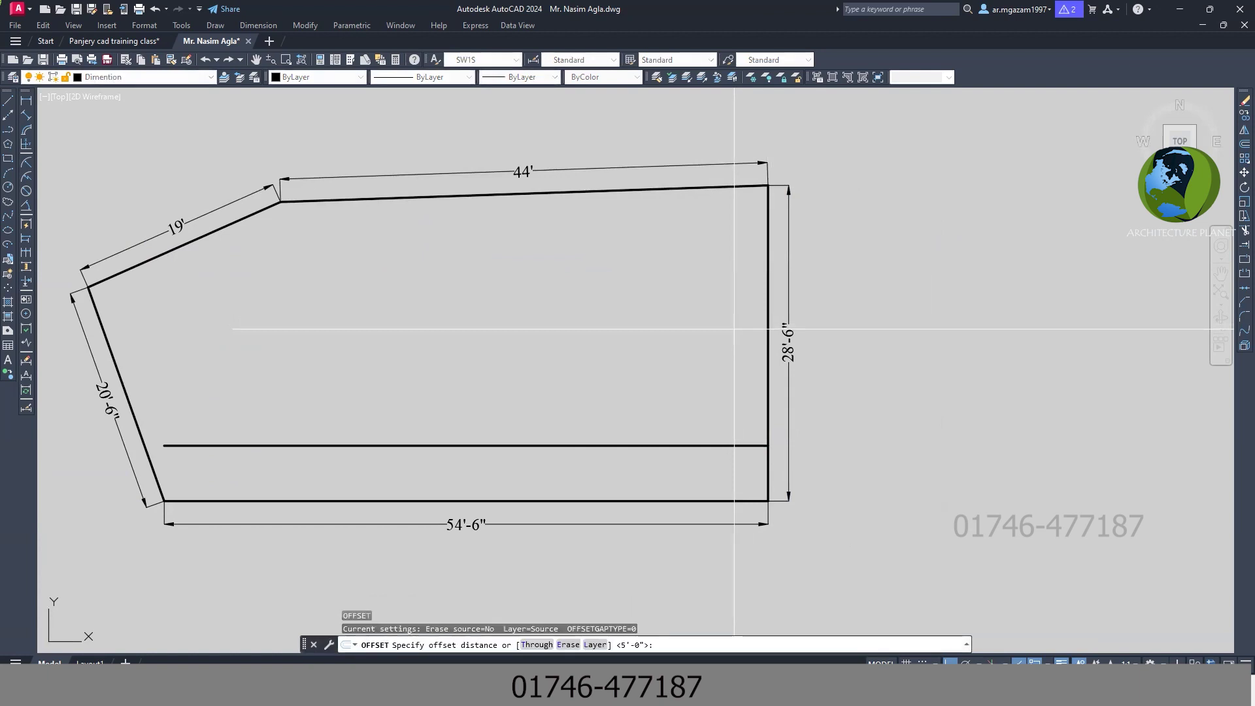
key(Return)
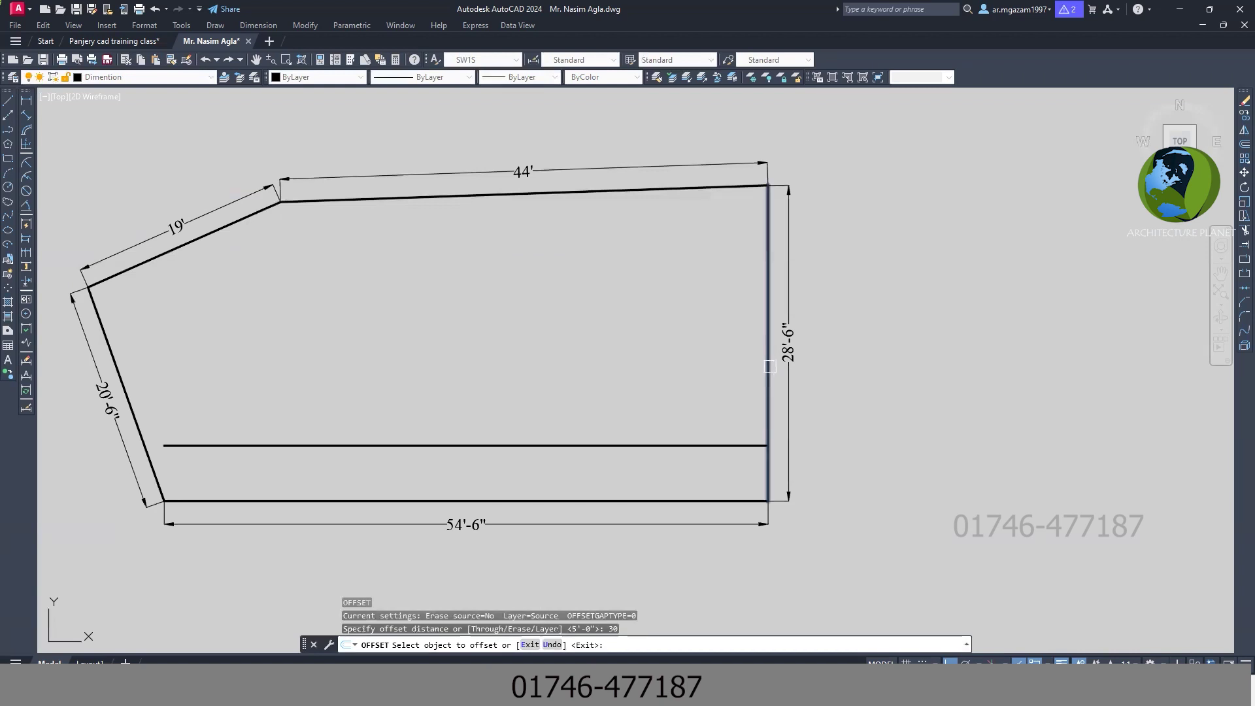
click(768, 366)
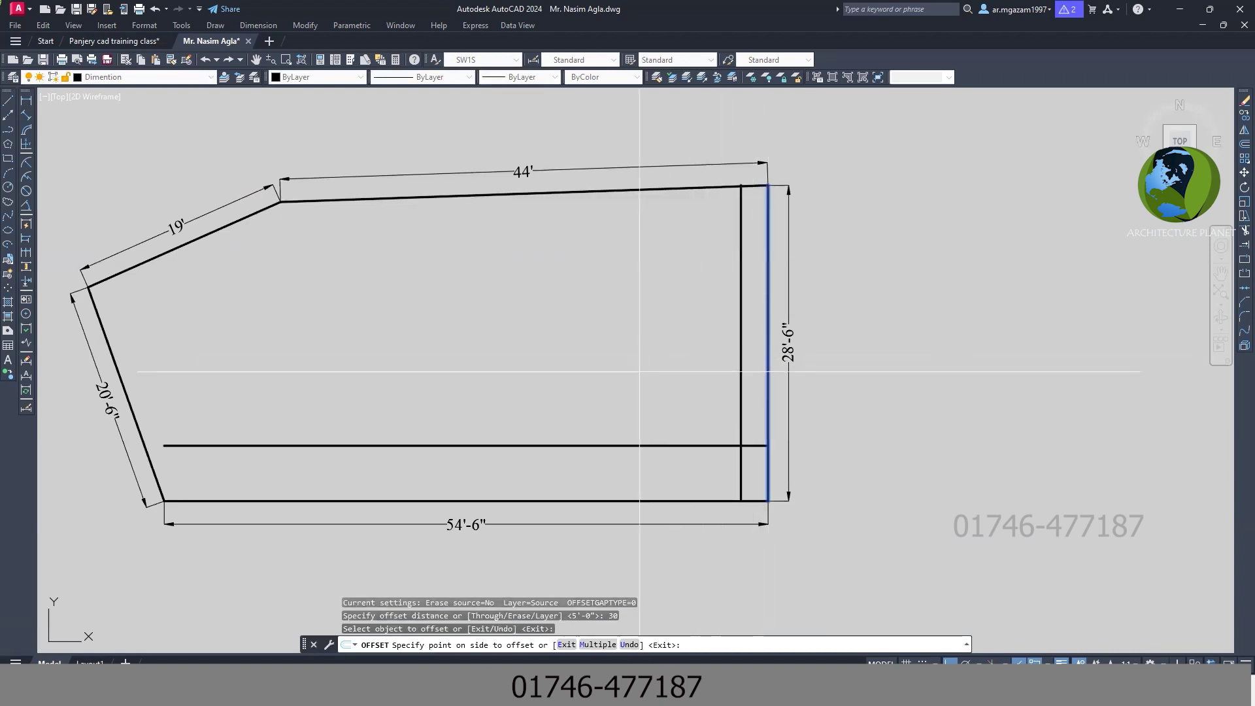
click(686, 369)
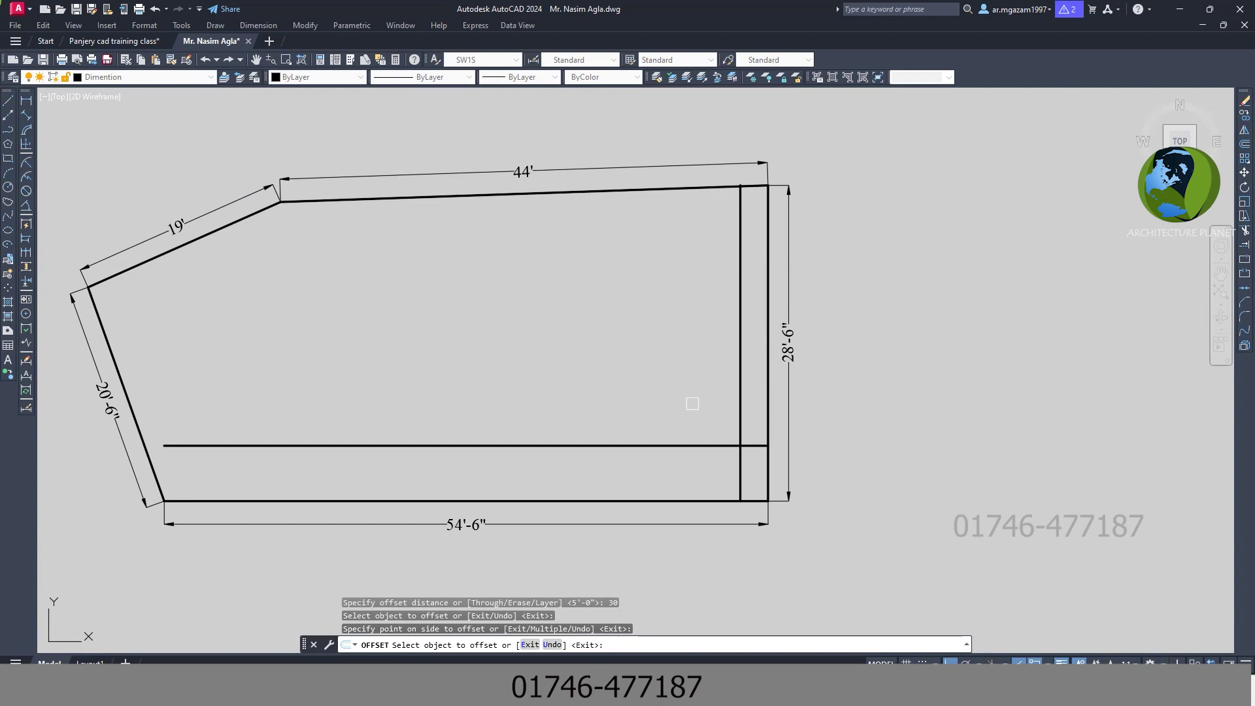
middle_drag(678, 392, 662, 392)
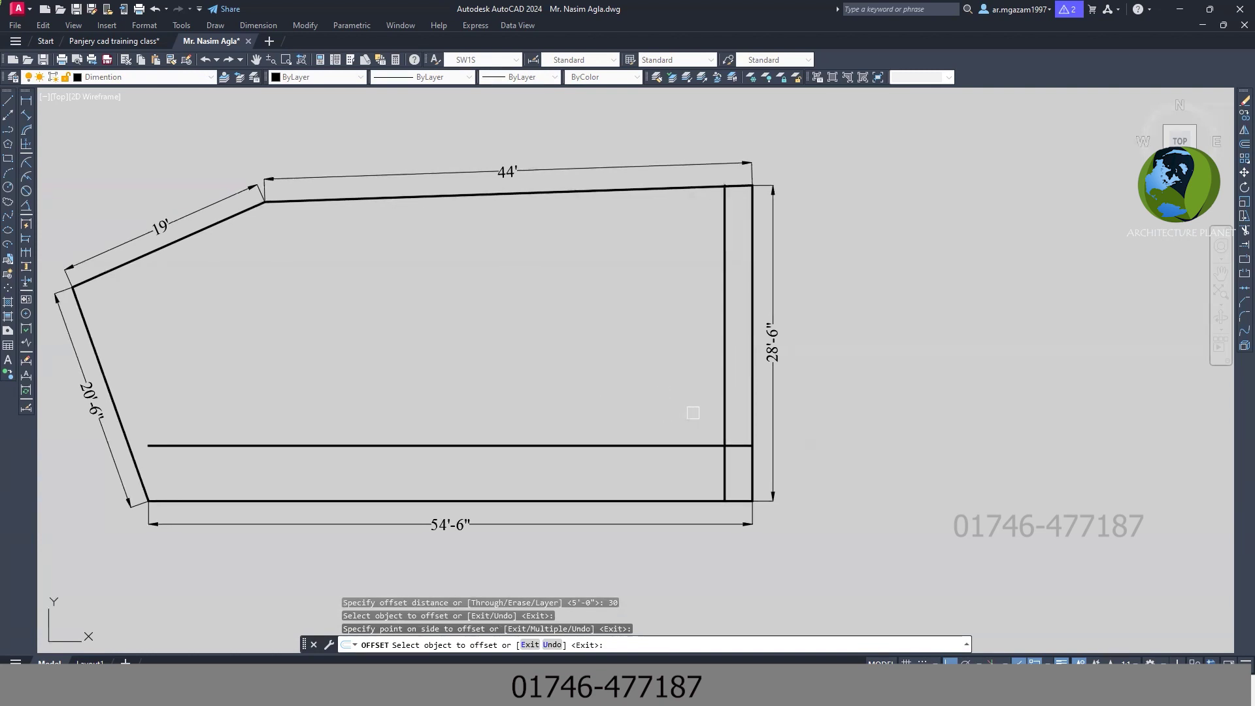
click(750, 394)
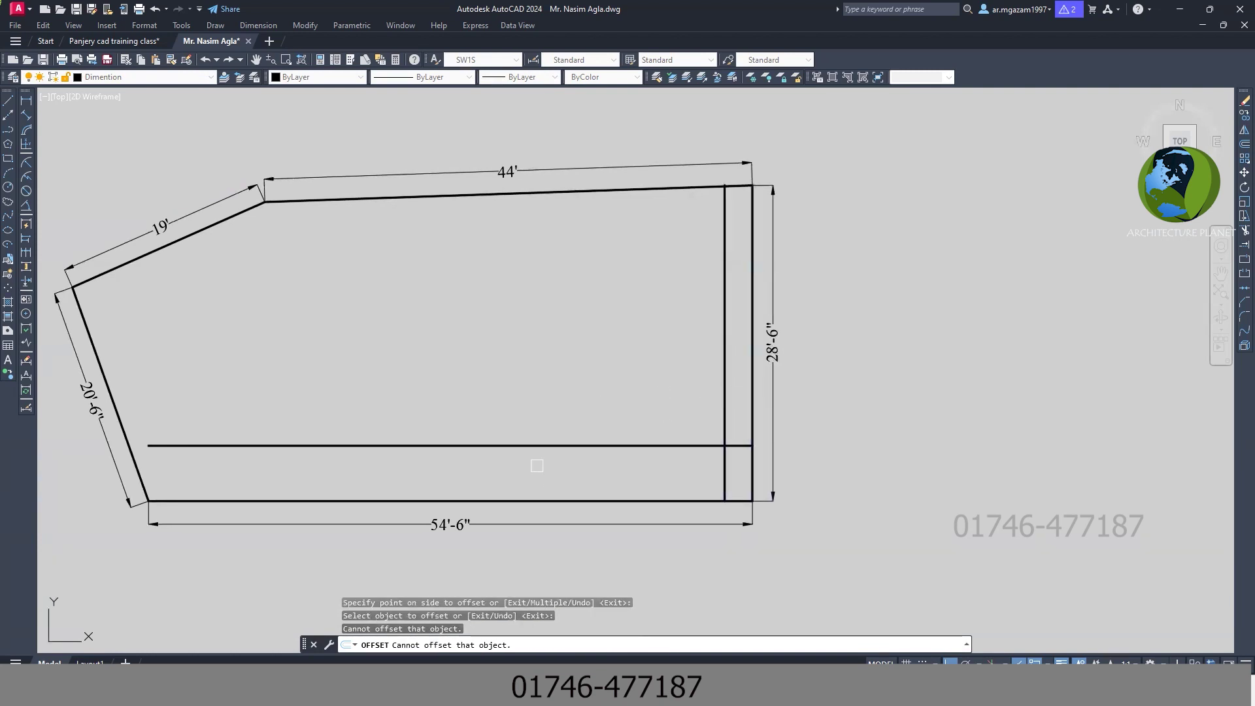
middle_drag(482, 417, 652, 419)
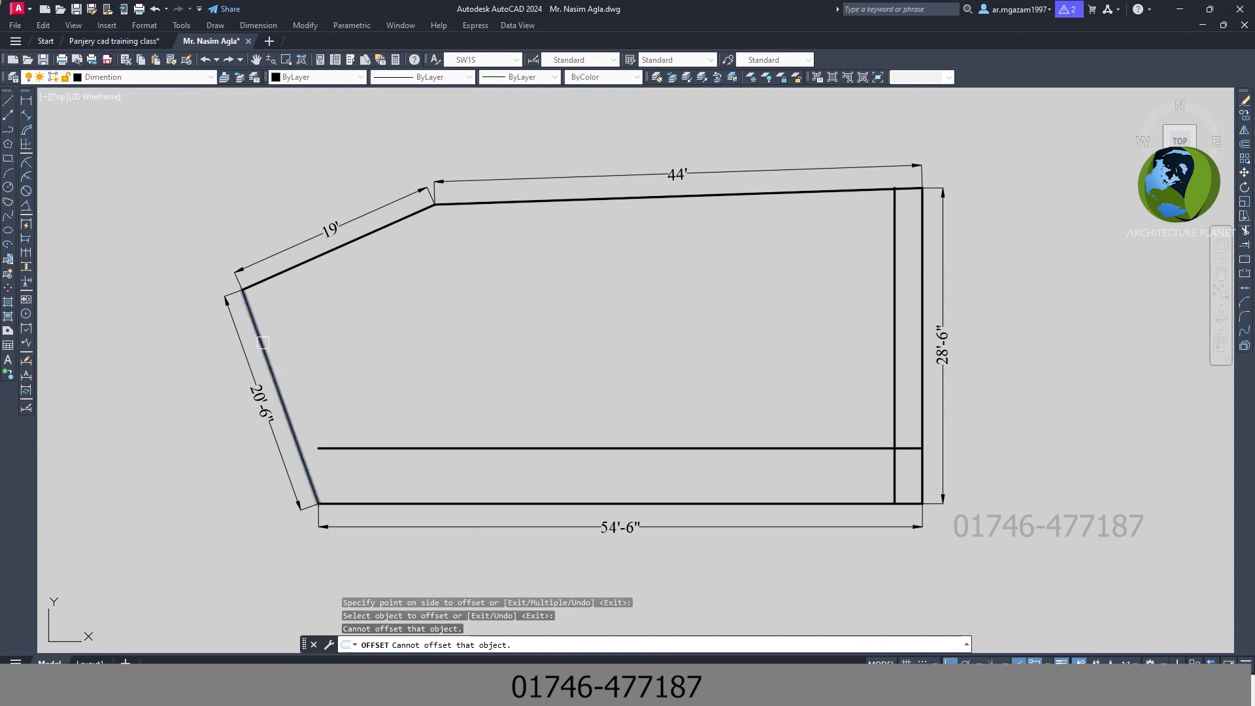
Step: Offset the 20'-6" and 19' slanted boundary lines 2'-6" inward
click(268, 360)
click(323, 345)
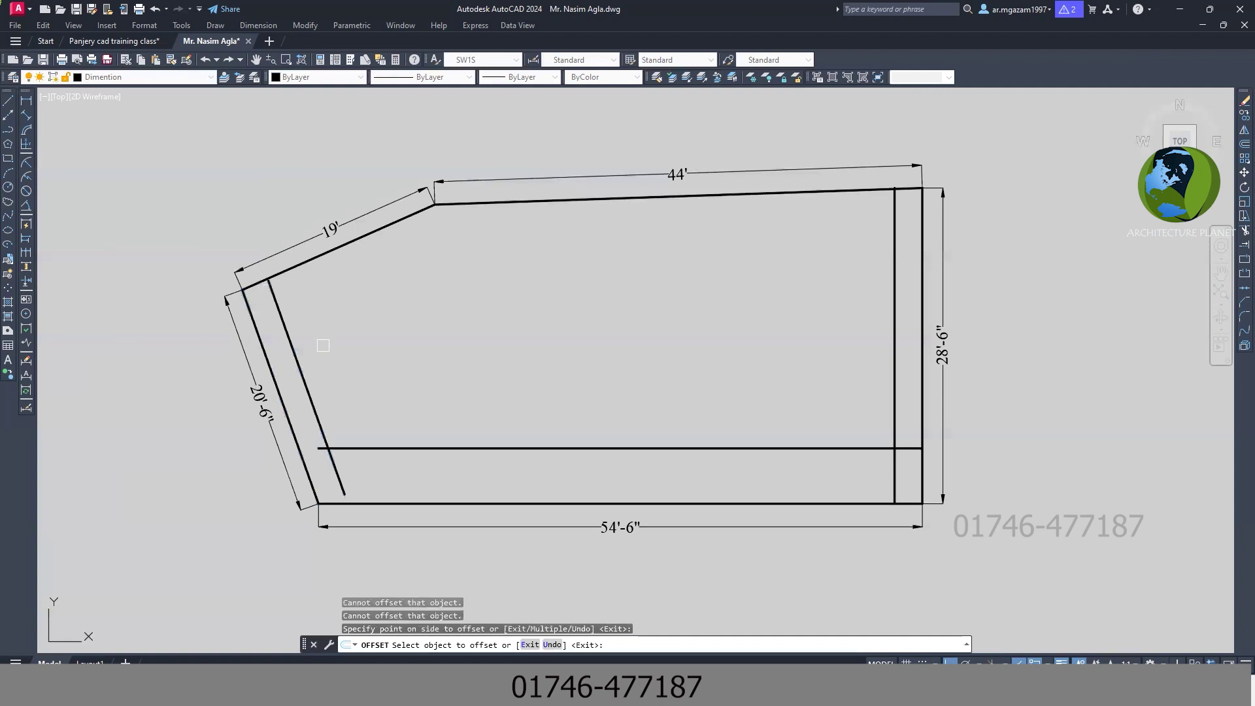
click(350, 245)
click(373, 286)
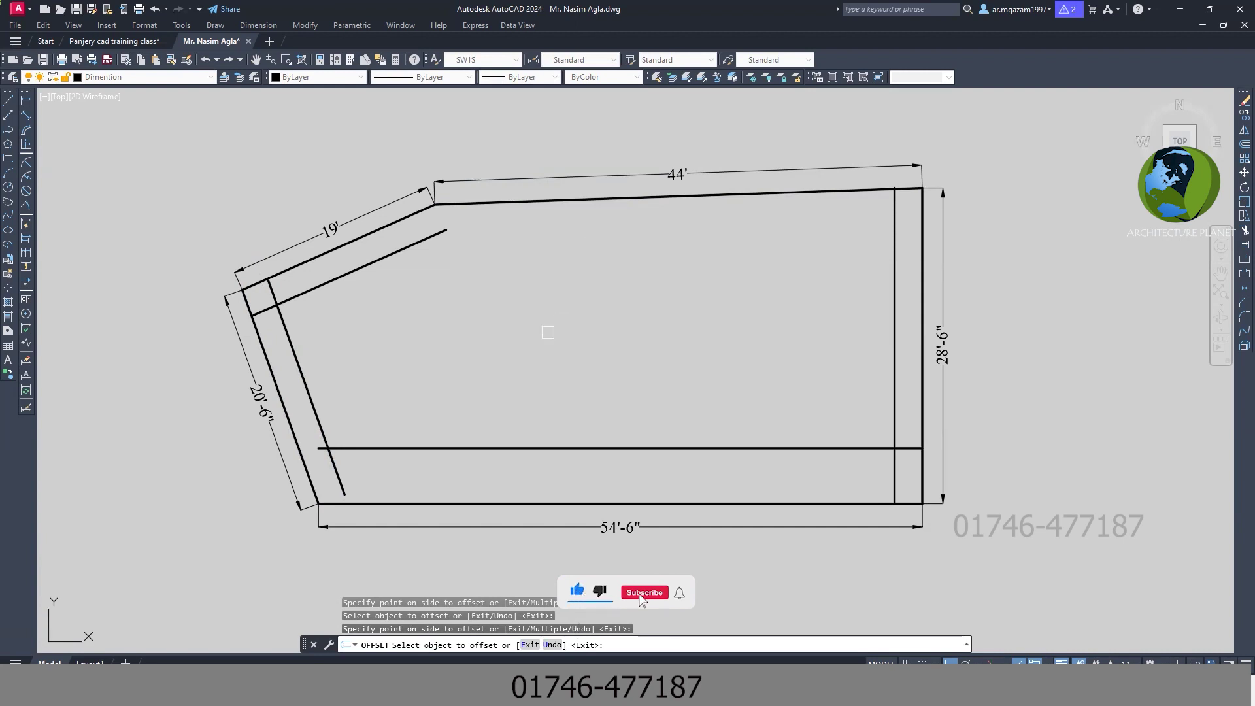
Step: Offset the top 44' boundary line 36" (3'-0") inward
key(Return)
key(Return)
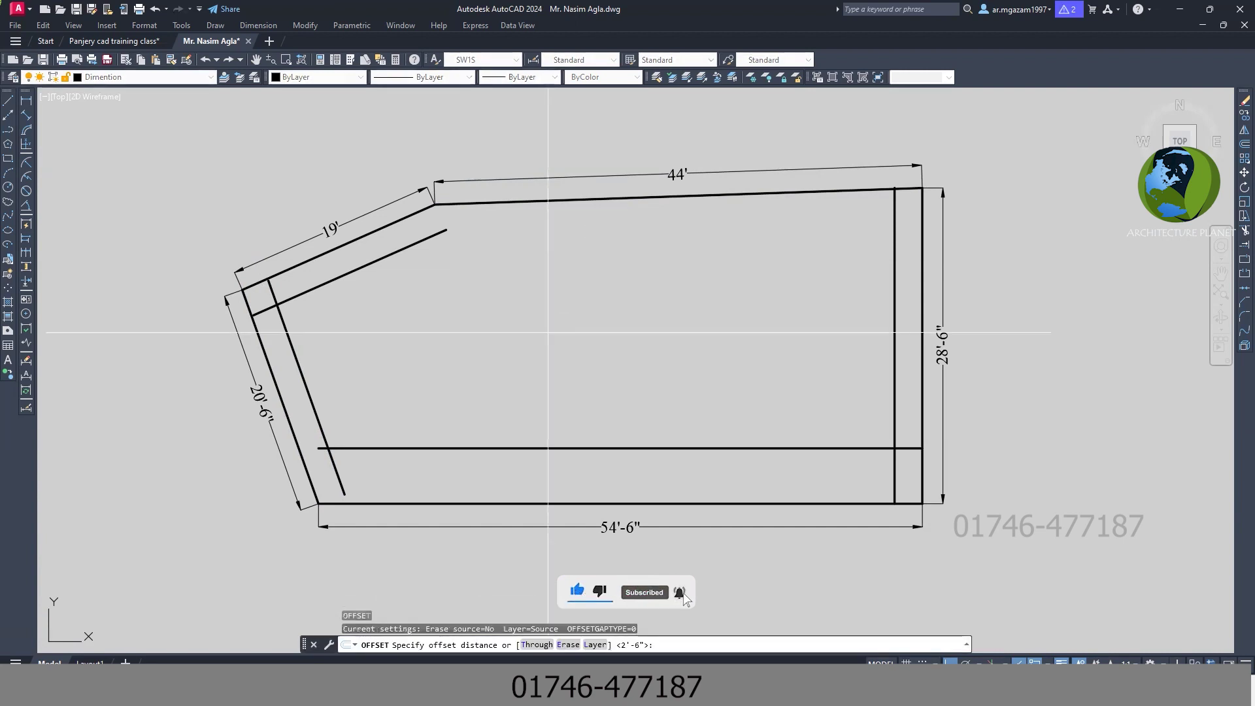
text(36)
key(Return)
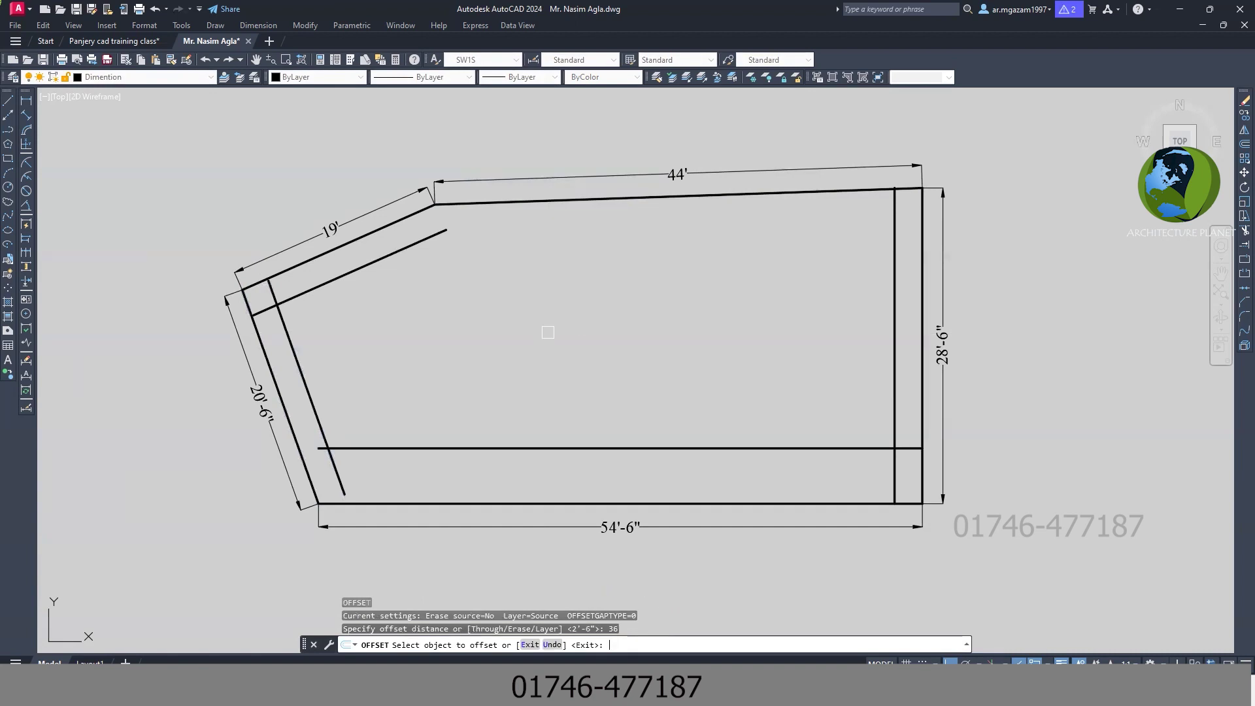
click(526, 201)
click(507, 261)
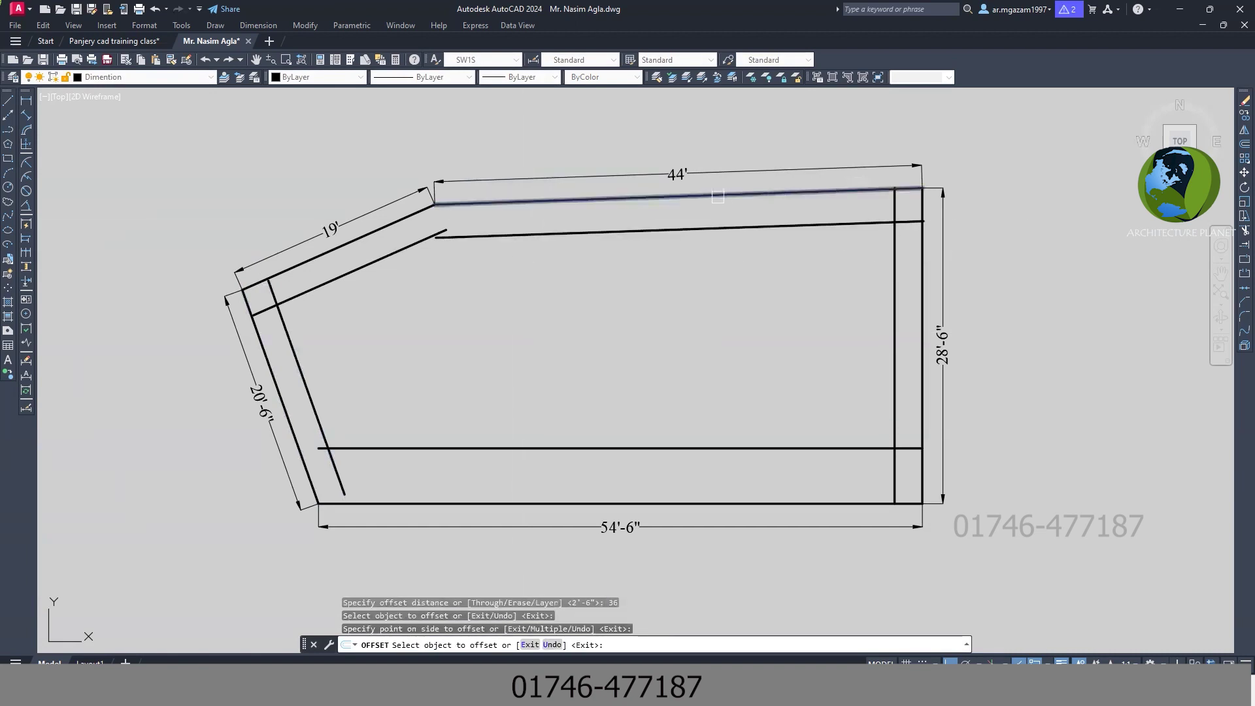
click(942, 301)
click(262, 392)
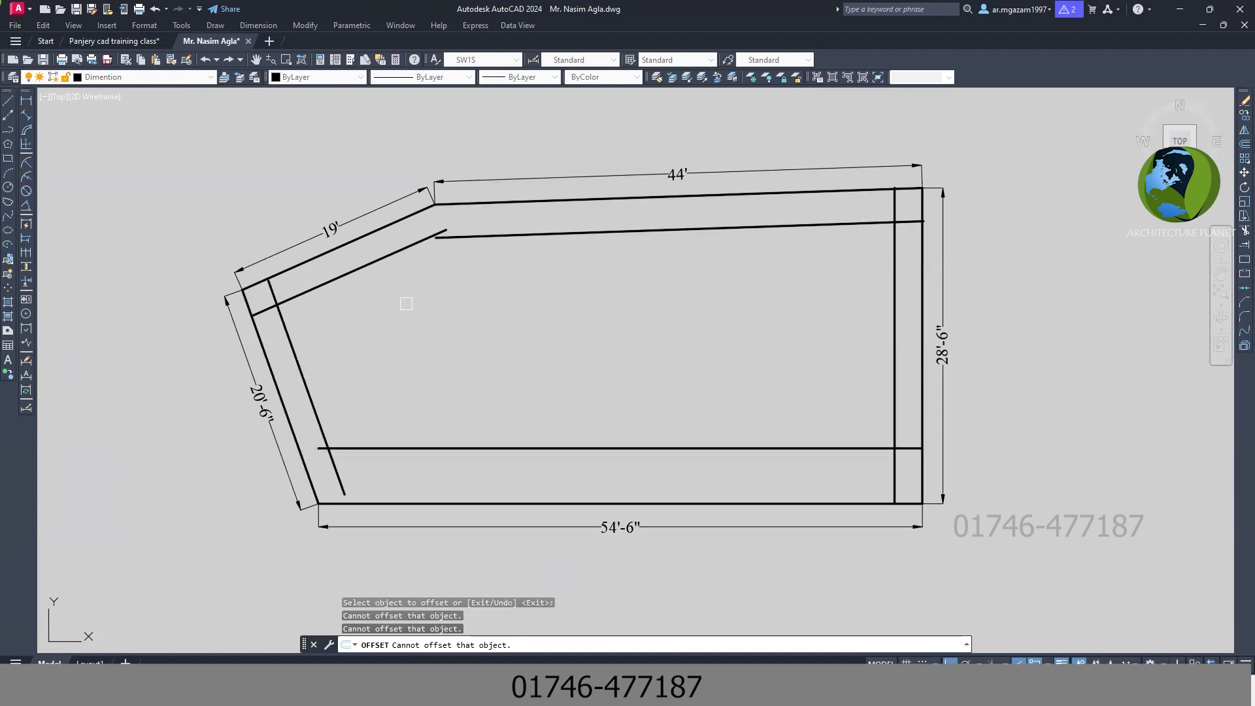
Step: Cancel Offset and save the drawing
key(Escape)
key(Escape)
key(Escape)
middle_drag(401, 288, 412, 294)
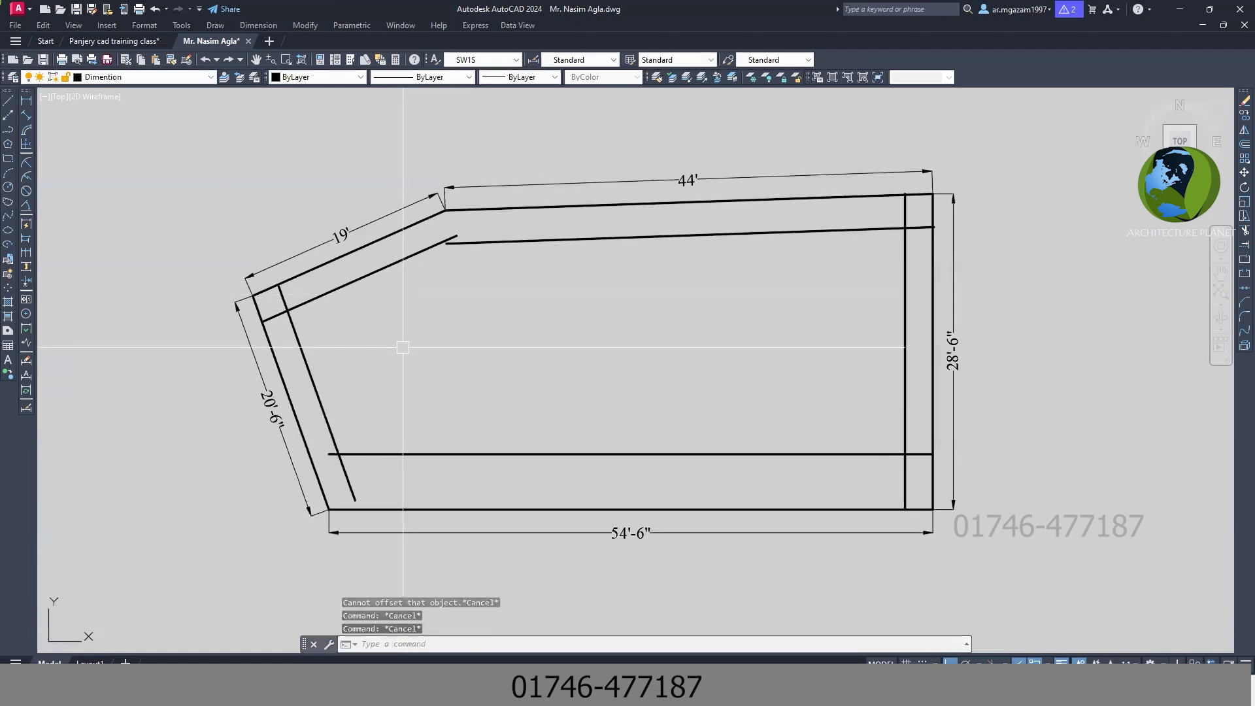
key(ctrl+s)
Step: Zoom and pan to the upper-left inner wall corner
scroll(386, 346, up, 2)
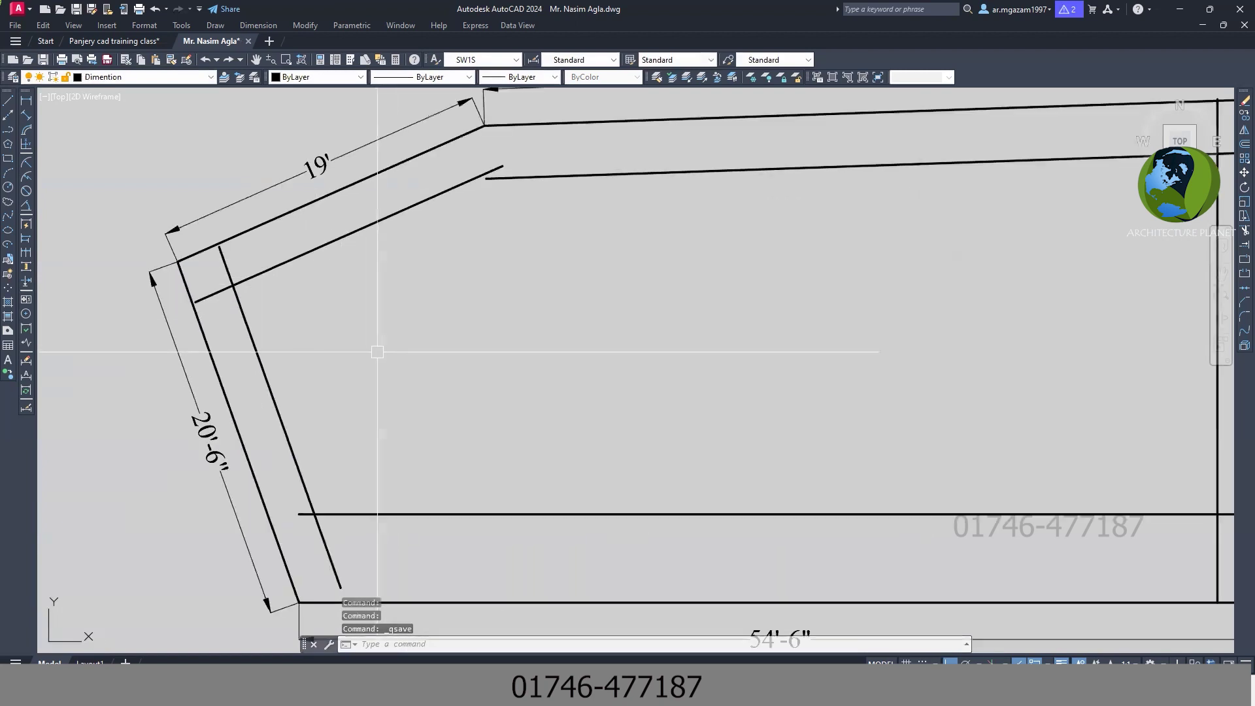
middle_drag(375, 347, 334, 356)
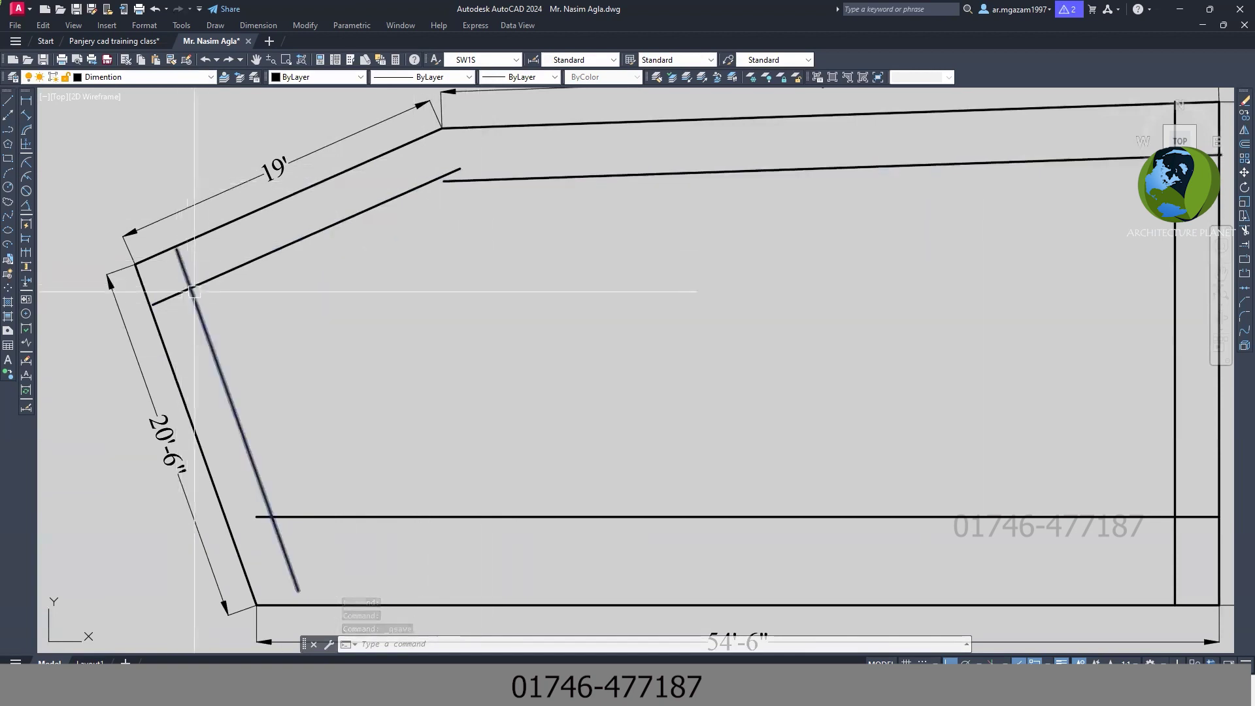
scroll(767, 516, down, 2)
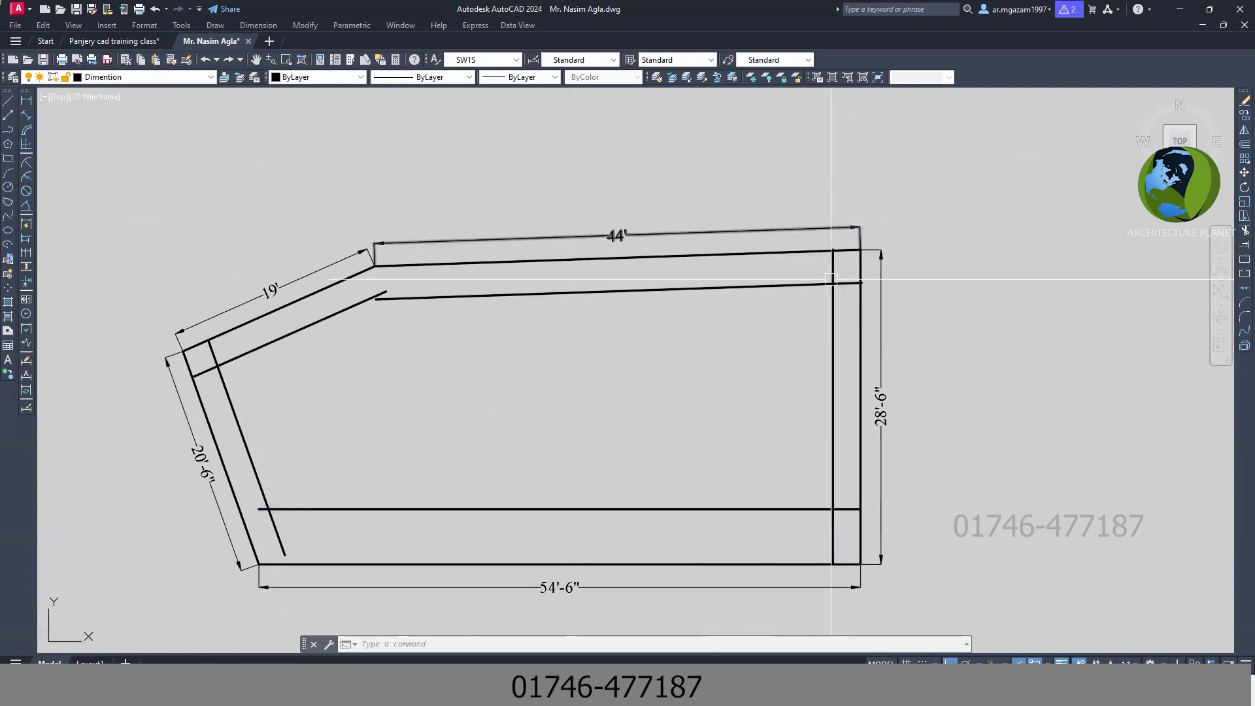
middle_drag(663, 358, 698, 354)
scroll(418, 288, up, 2)
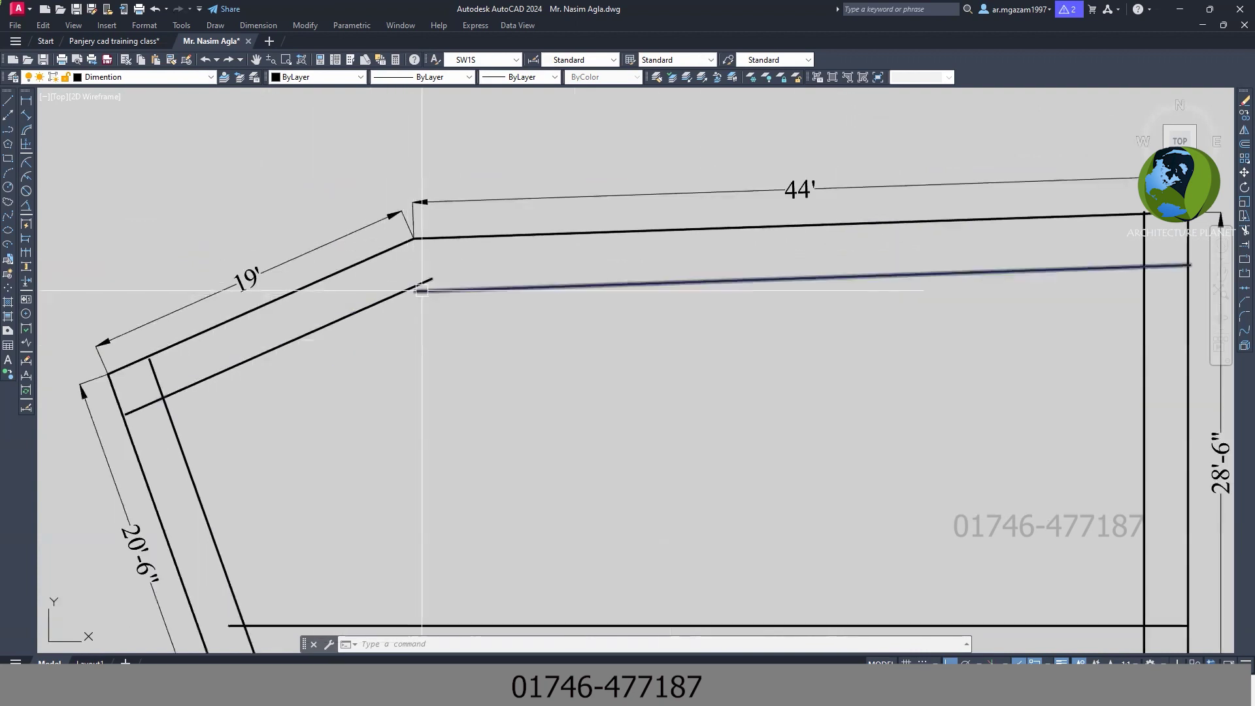
scroll(160, 389, up, 2)
middle_drag(160, 388, 311, 288)
scroll(319, 290, down, 2)
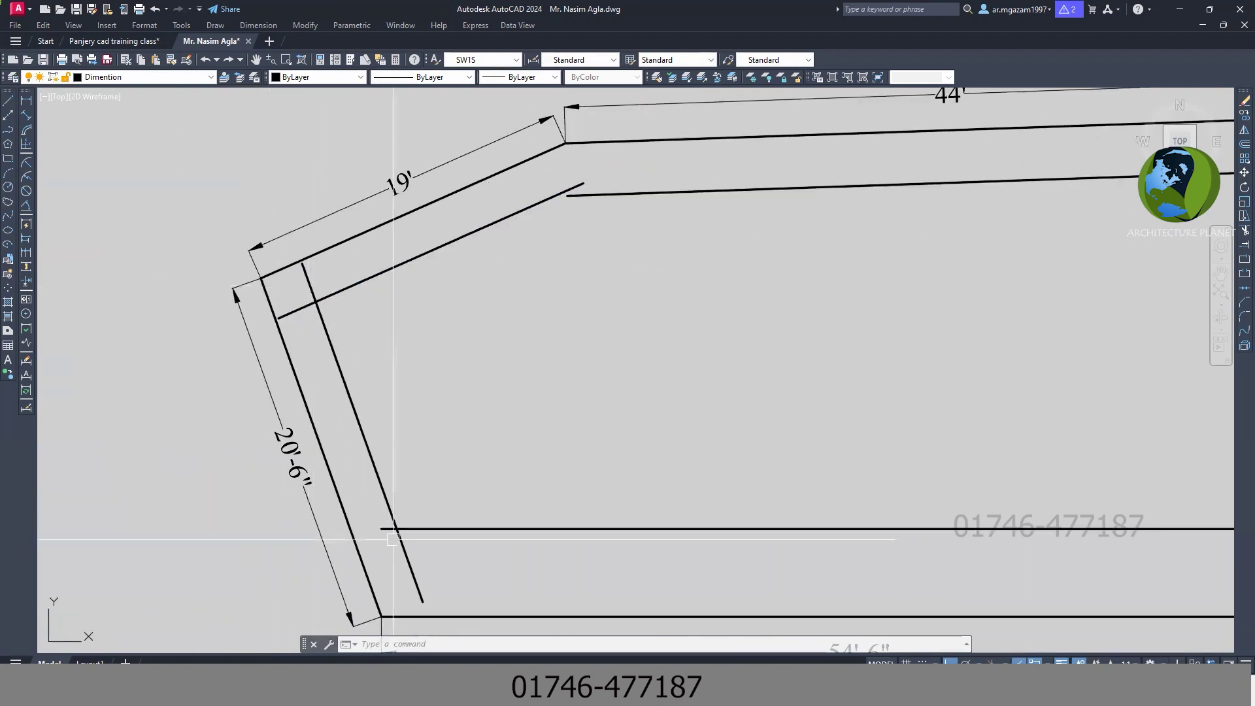
scroll(392, 536, up, 2)
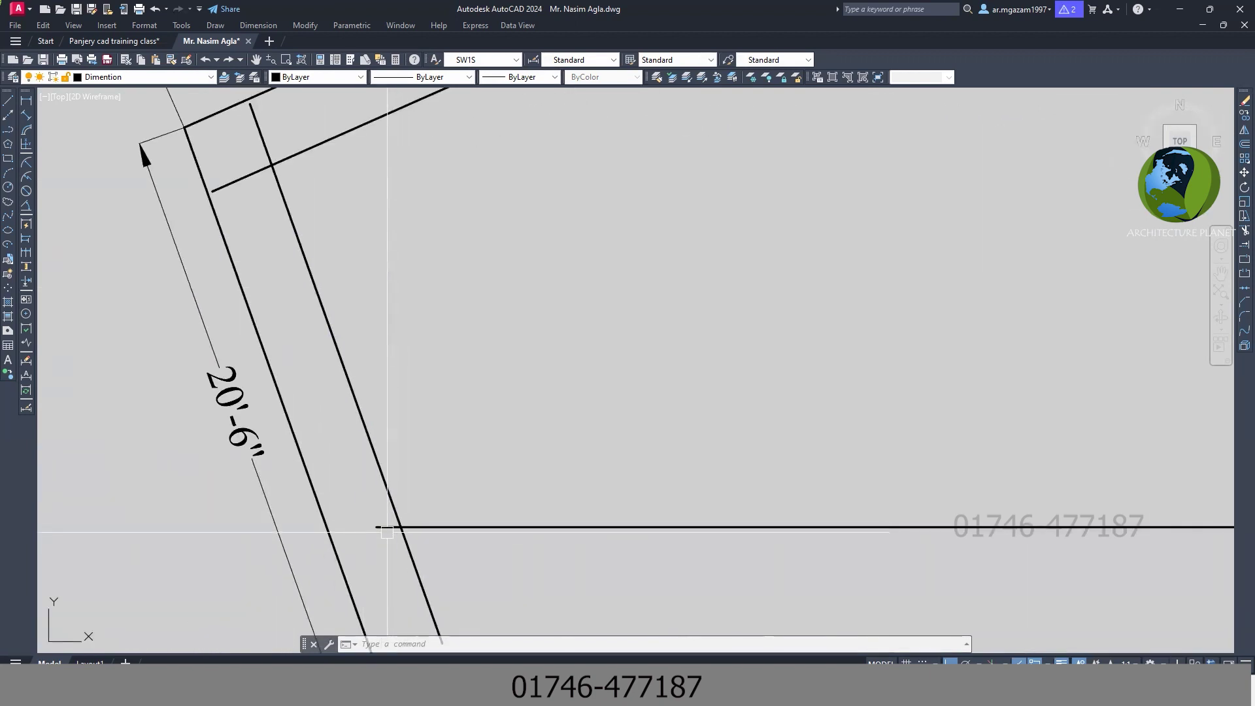
scroll(387, 532, down, 3)
scroll(518, 280, up, 1)
scroll(510, 196, up, 2)
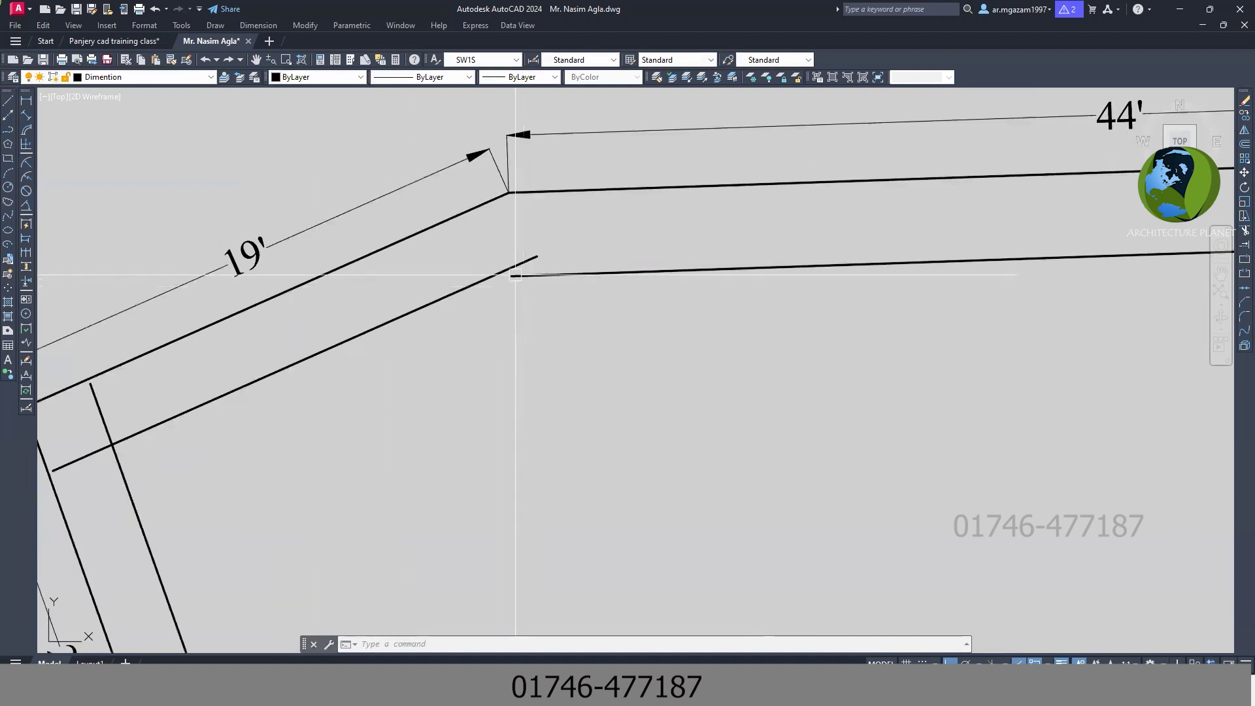
mouse_move(500, 264)
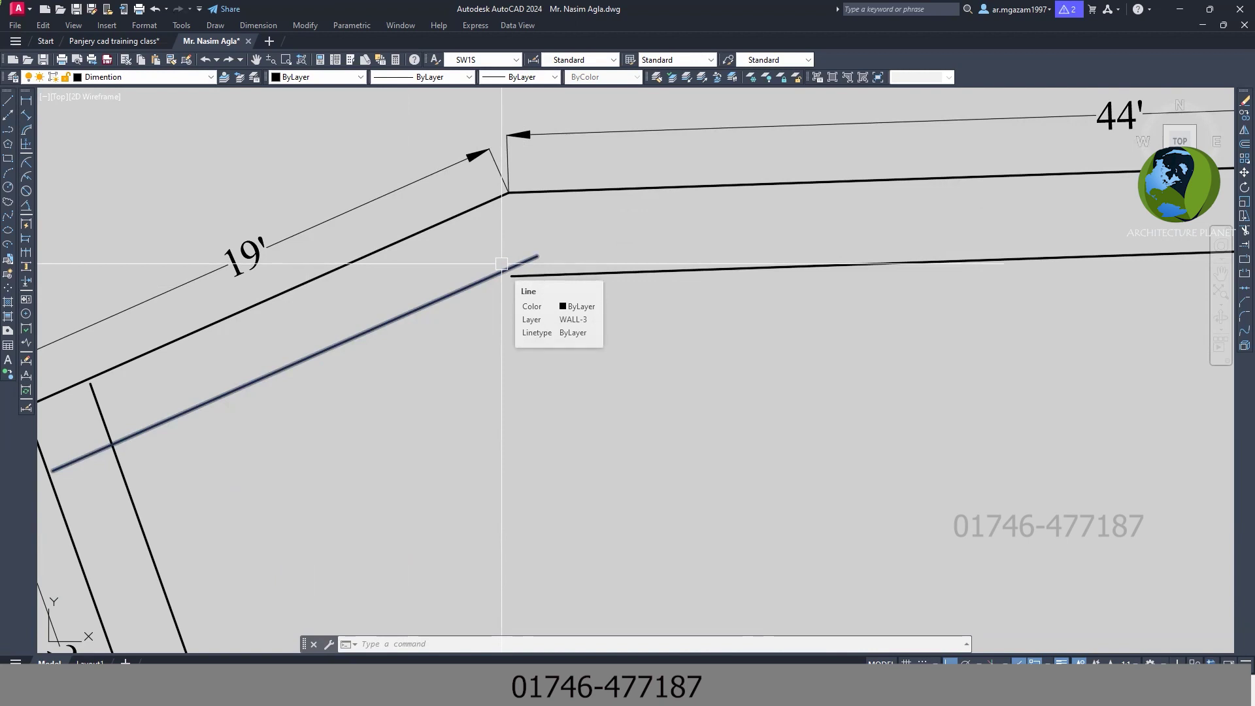
scroll(477, 313, down, 3)
scroll(349, 370, up, 3)
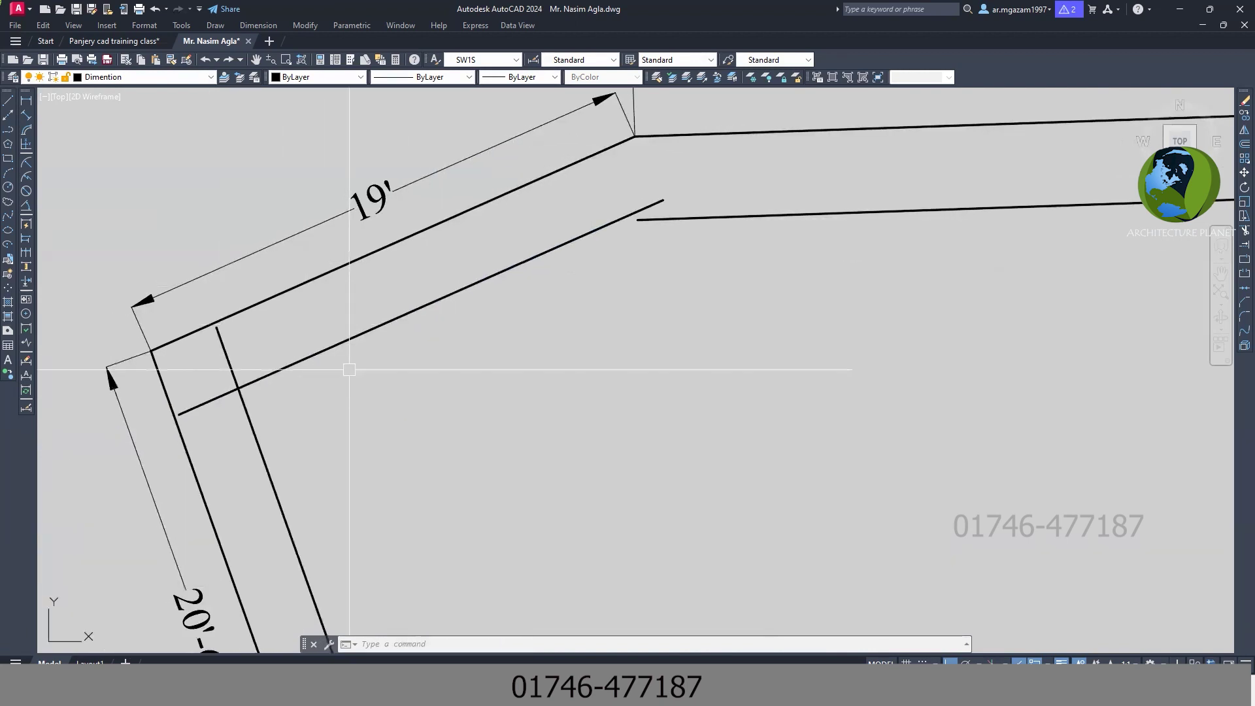
Step: Trim the crossing overhangs of the inner 19' and 20'-6" lines at the left corner
text(tr)
key(Return)
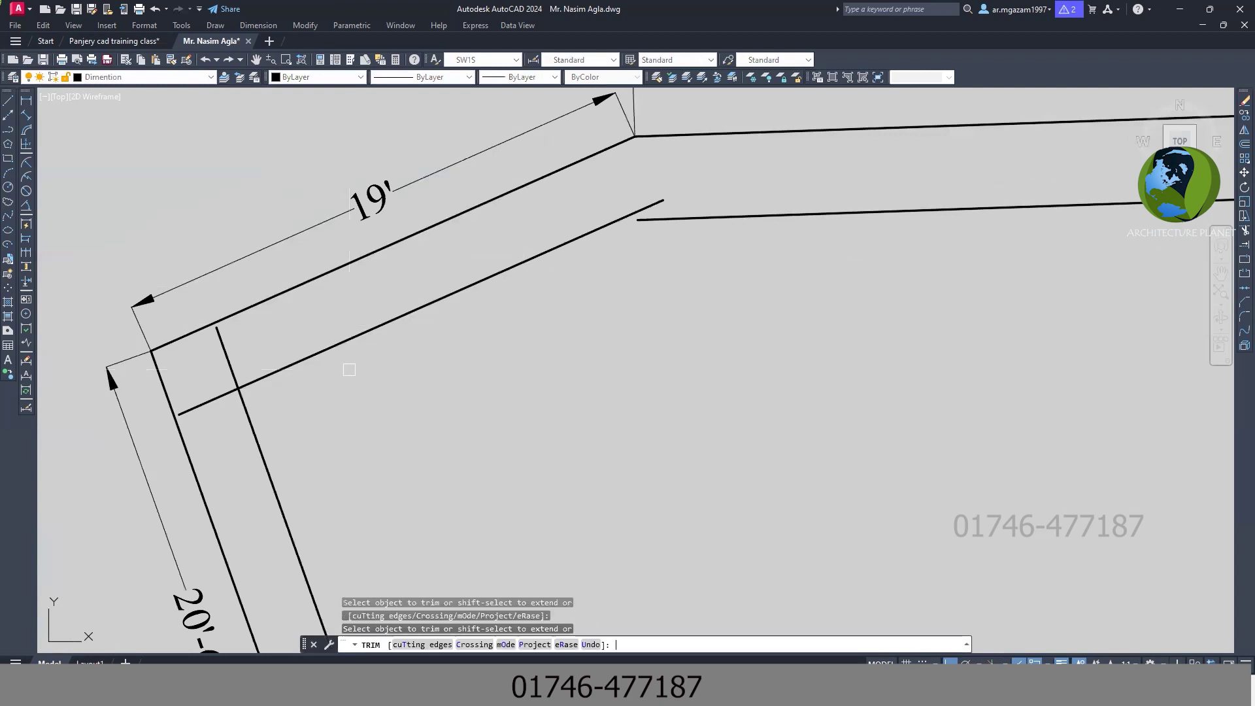
click(221, 351)
click(209, 400)
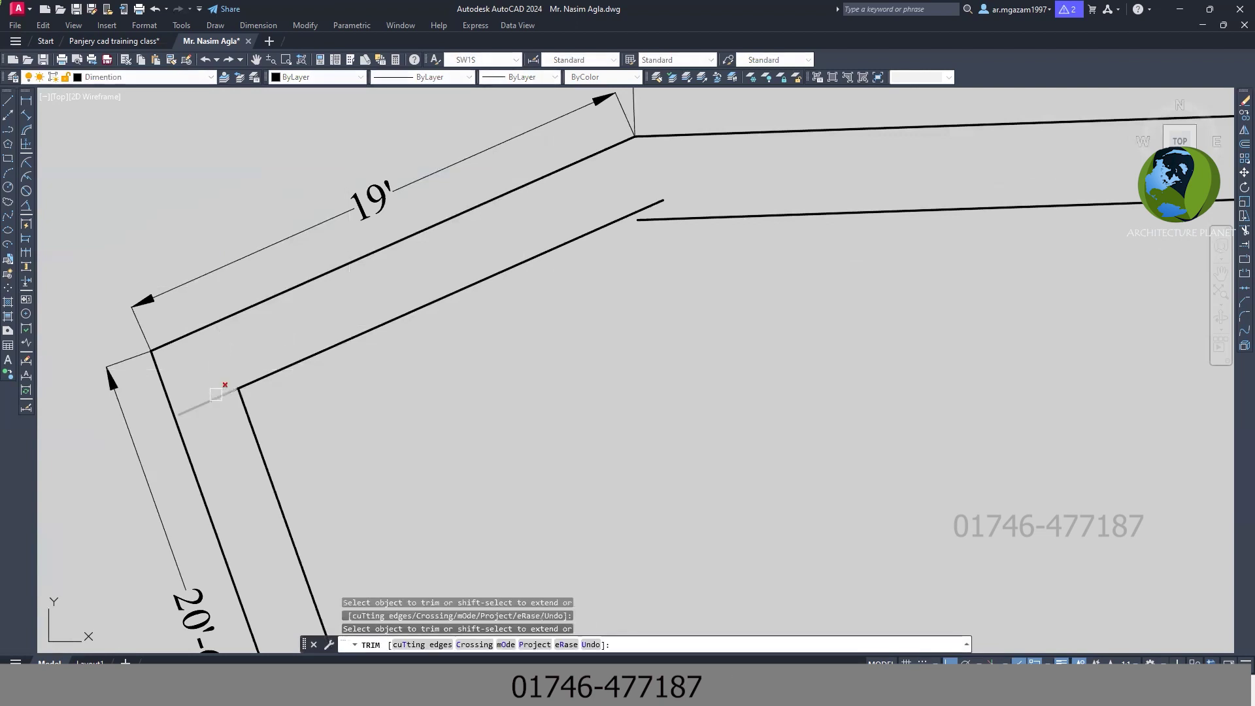
scroll(217, 401, down, 2)
middle_drag(282, 482, 287, 316)
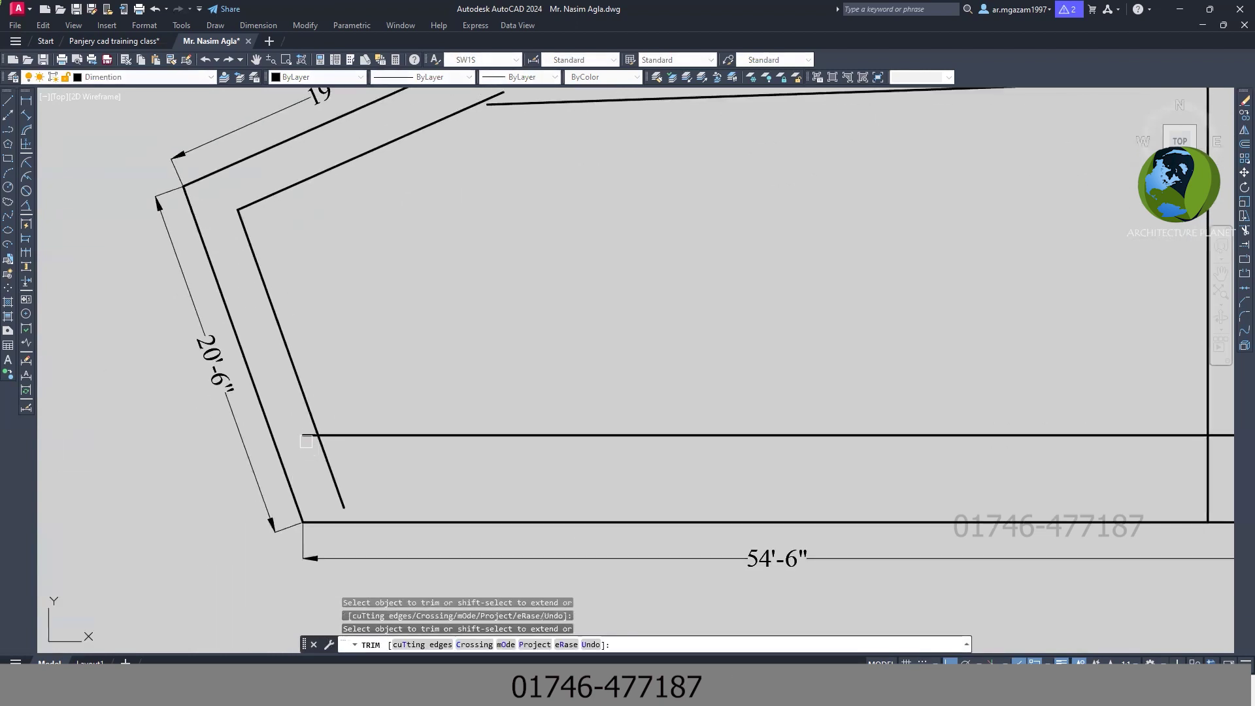
scroll(320, 457, down, 2)
scroll(424, 209, up, 5)
scroll(418, 261, down, 2)
scroll(405, 313, up, 2)
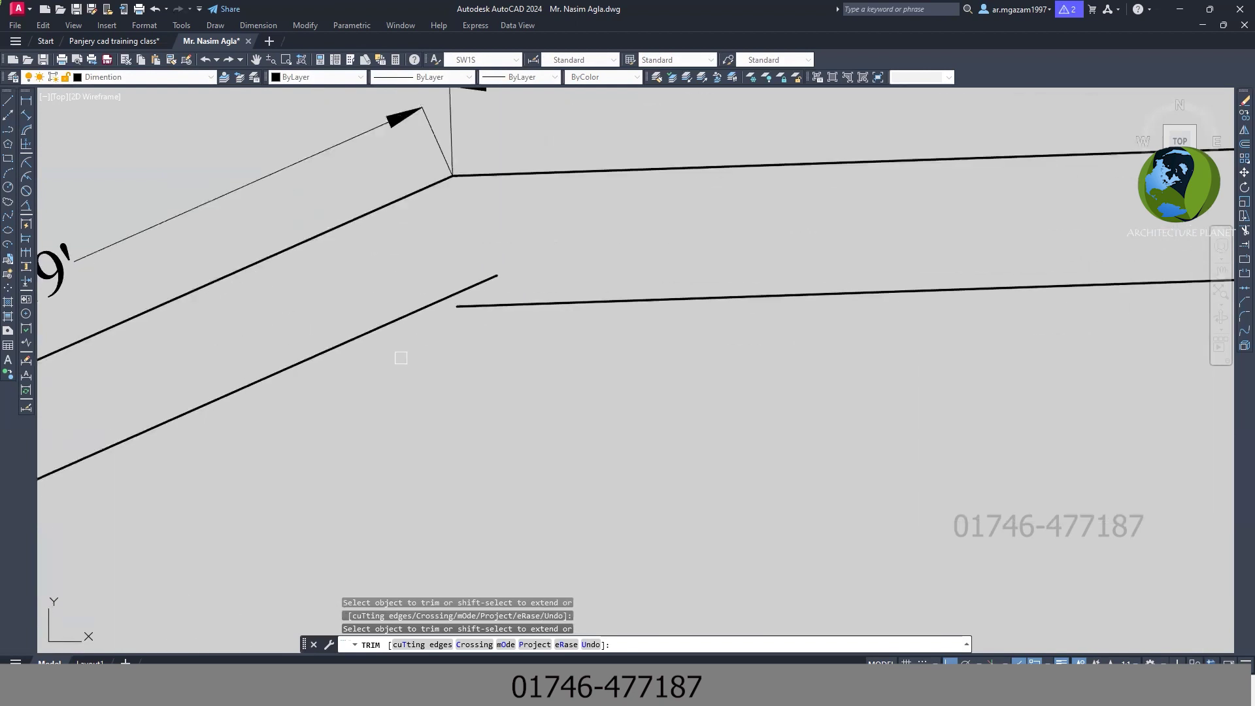
scroll(474, 282, down, 3)
Step: Undo a mistaken trim of the inner 19' line and end Trim
click(471, 286)
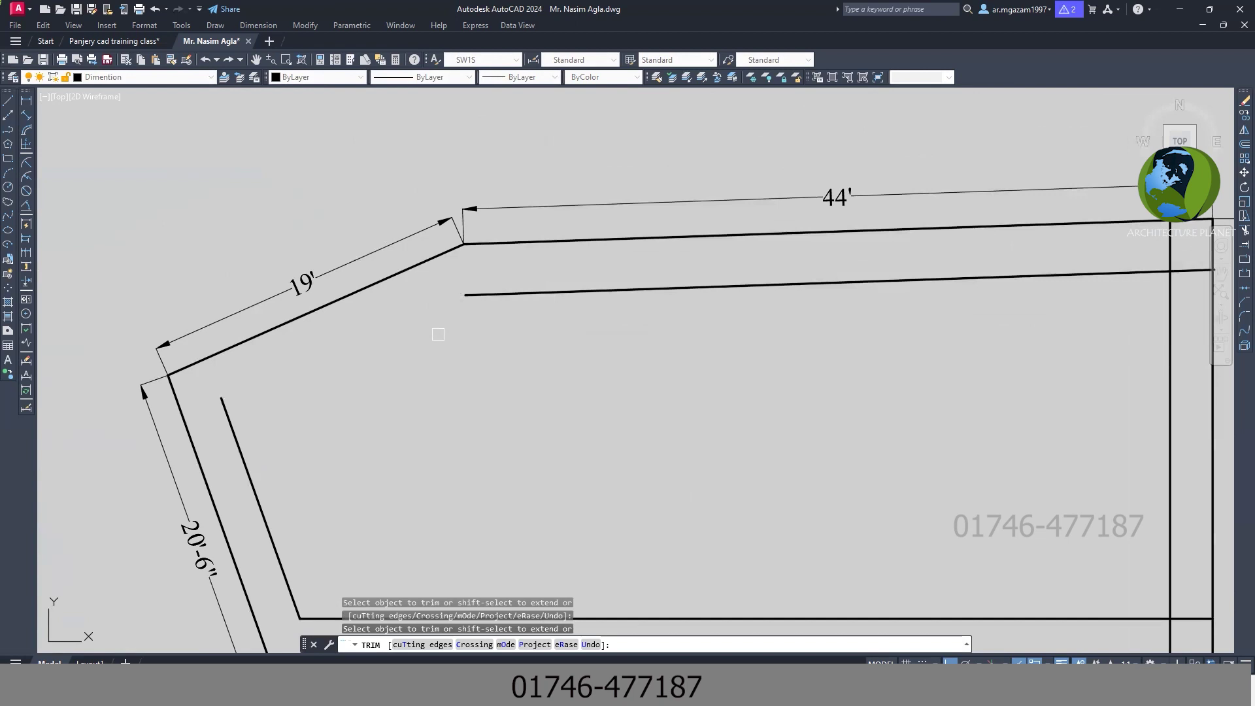
key(ctrl+z)
scroll(434, 330, down, 3)
scroll(434, 322, down, 2)
scroll(431, 313, up, 4)
scroll(445, 292, up, 3)
middle_drag(445, 292, 434, 303)
scroll(435, 302, down, 2)
key(Escape)
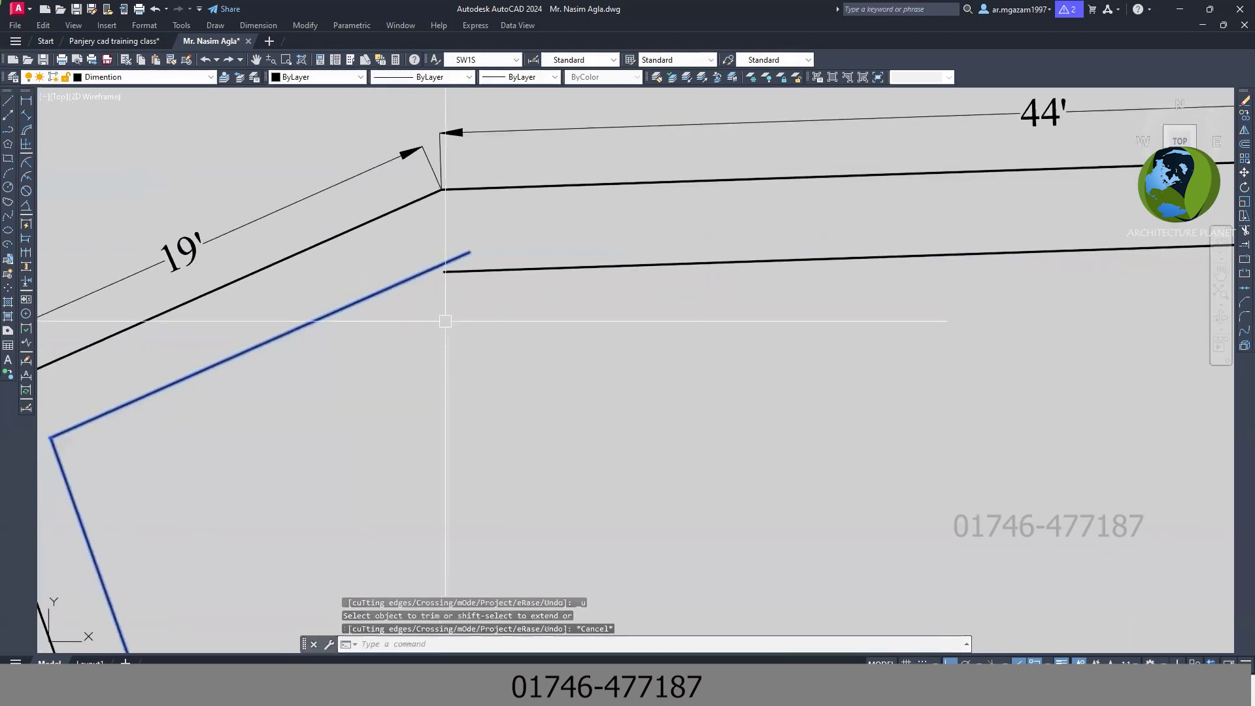
key(Escape)
key(Escape)
key(Escape)
key(Escape)
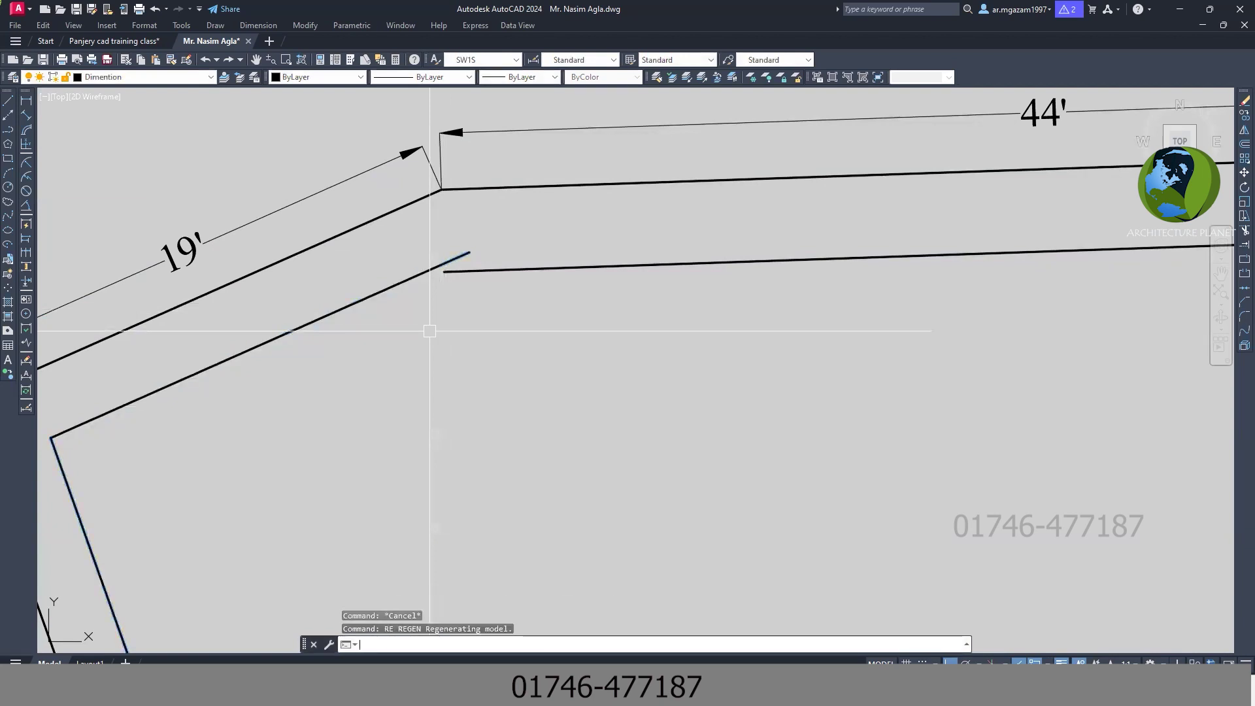
middle_drag(429, 328, 434, 303)
Step: Save, then fillet the inner 19' and 44' wall lines into a sharp corner
key(ctrl+s)
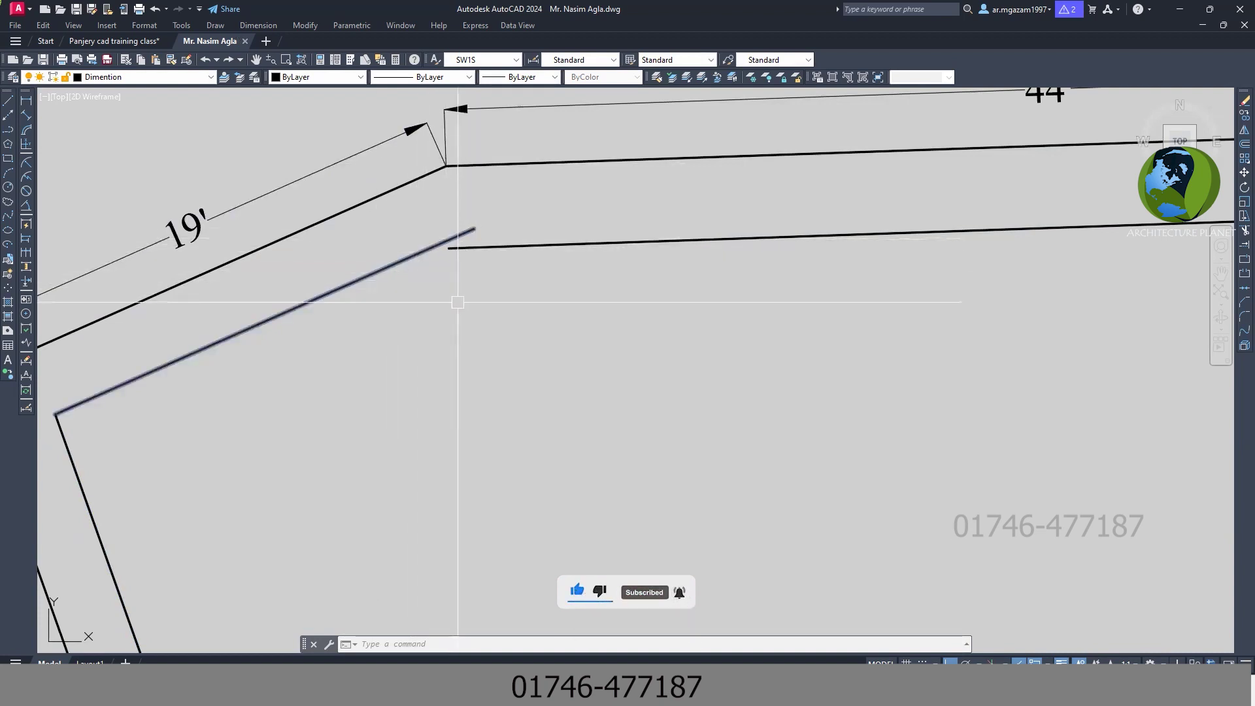
text(F)
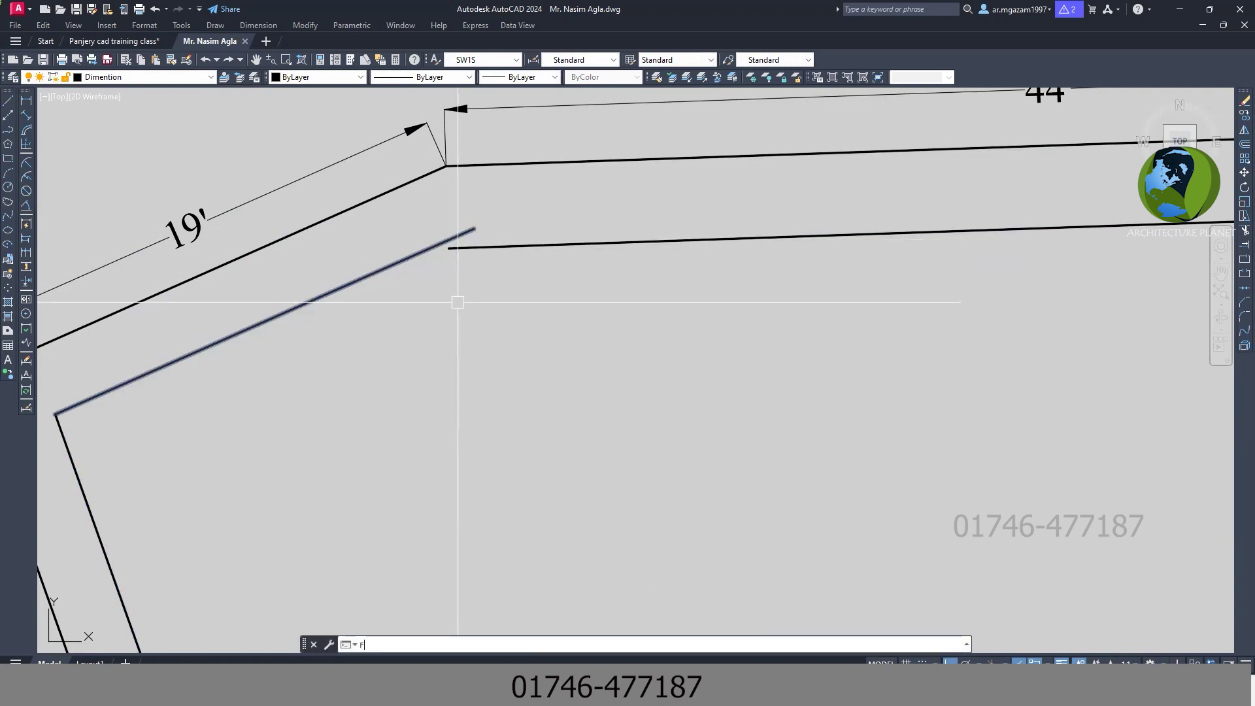
key(Return)
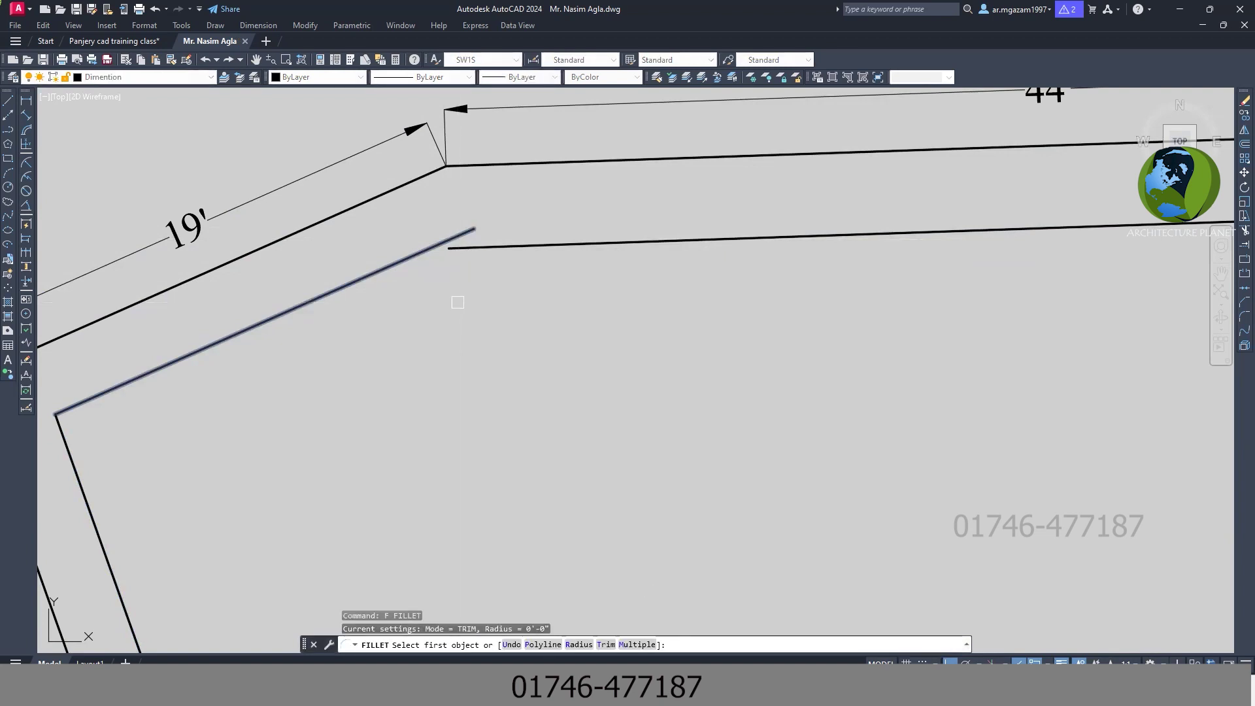
click(359, 280)
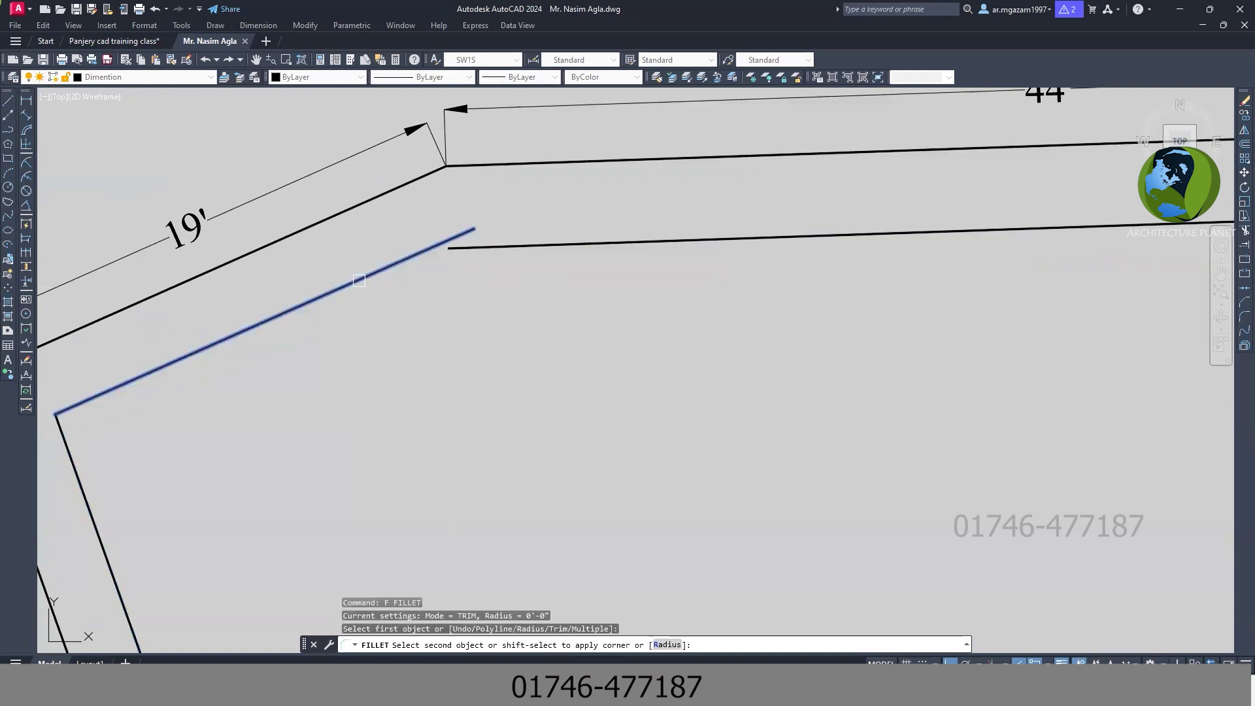
click(596, 243)
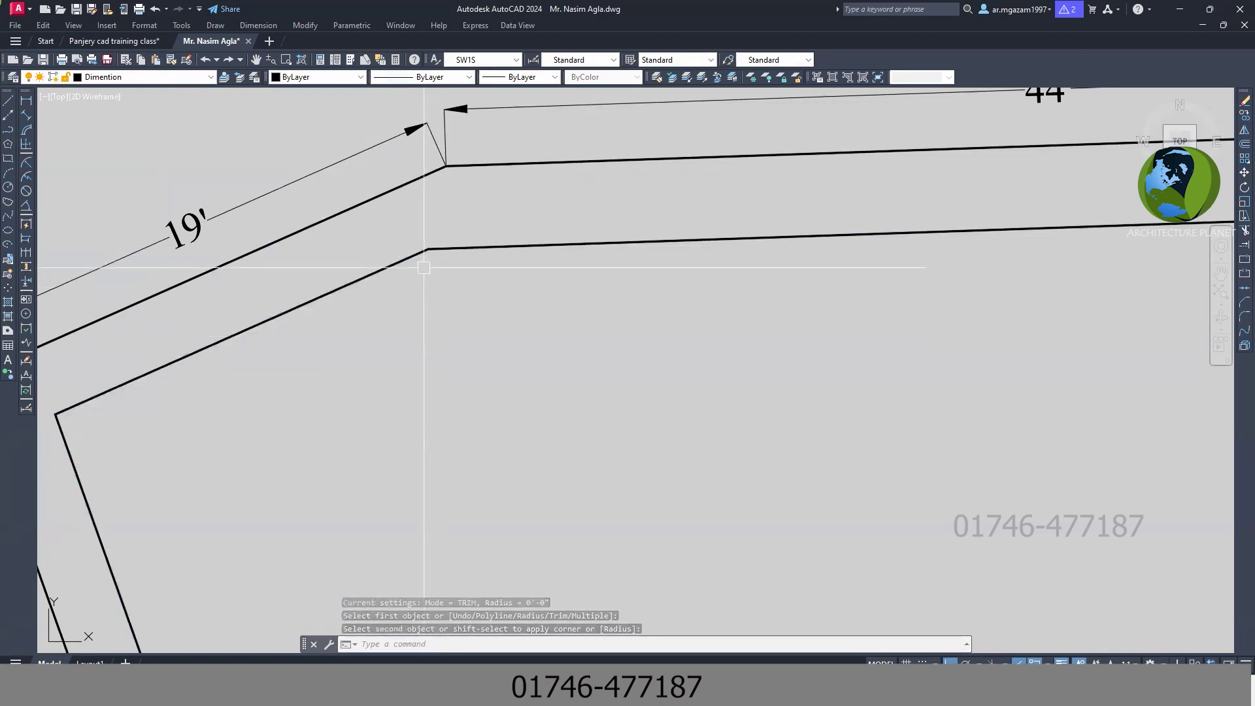
Step: Undo that fillet and save the drawing again
key(ctrl+z)
key(ctrl+s)
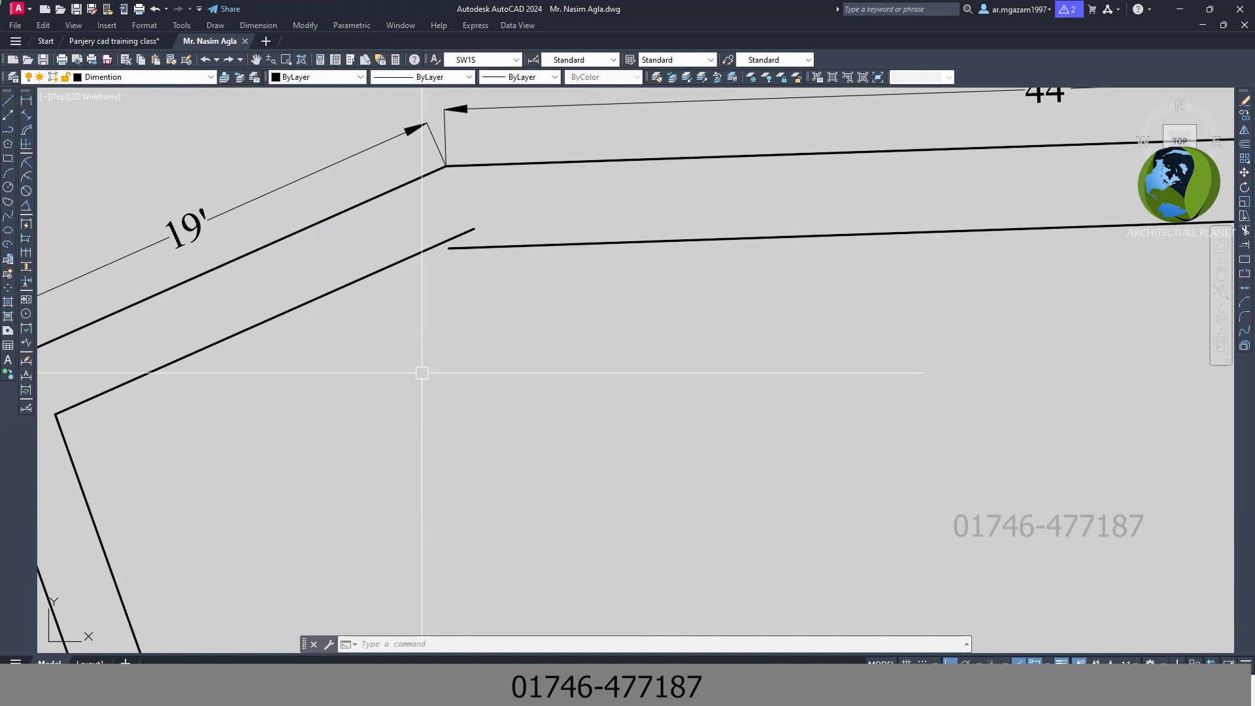
scroll(429, 264, up, 3)
scroll(474, 222, up, 2)
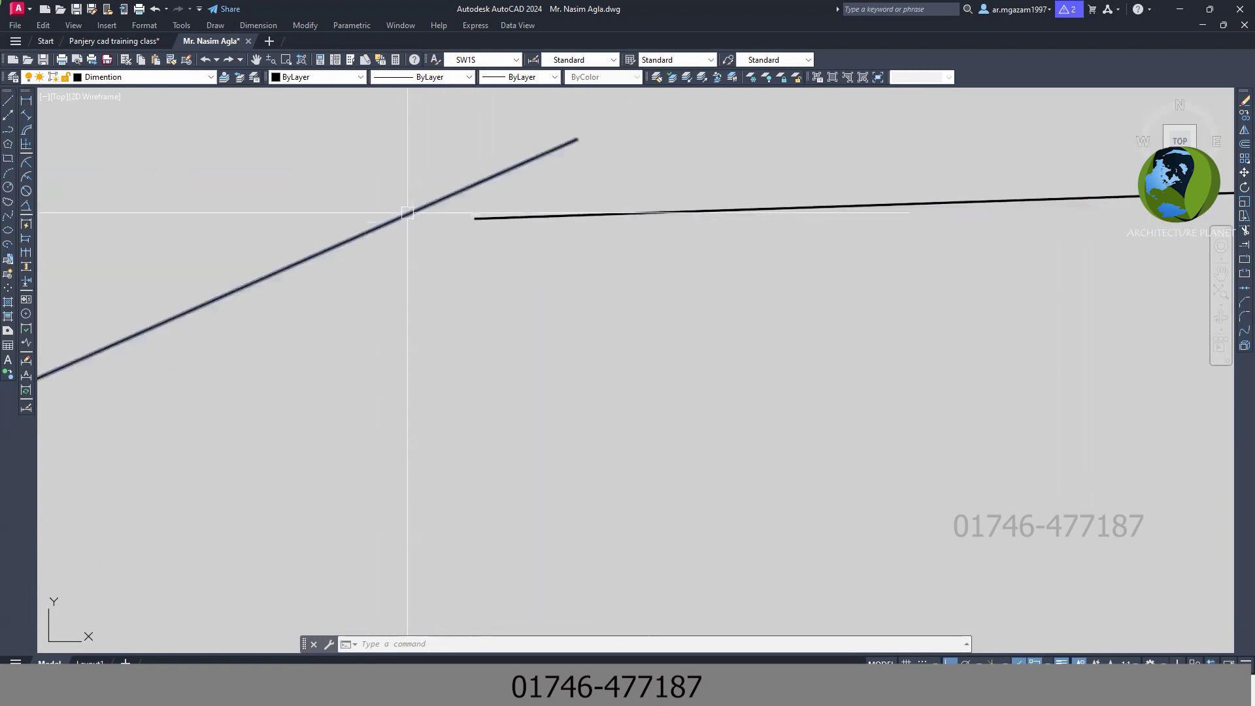
scroll(420, 209, down, 2)
Step: Extend the inner horizontal top line to meet the sloped inner line
mouse_move(420, 252)
middle_down()
mouse_move(462, 266)
mouse_move(467, 332)
middle_up()
text(ex)
key(Return)
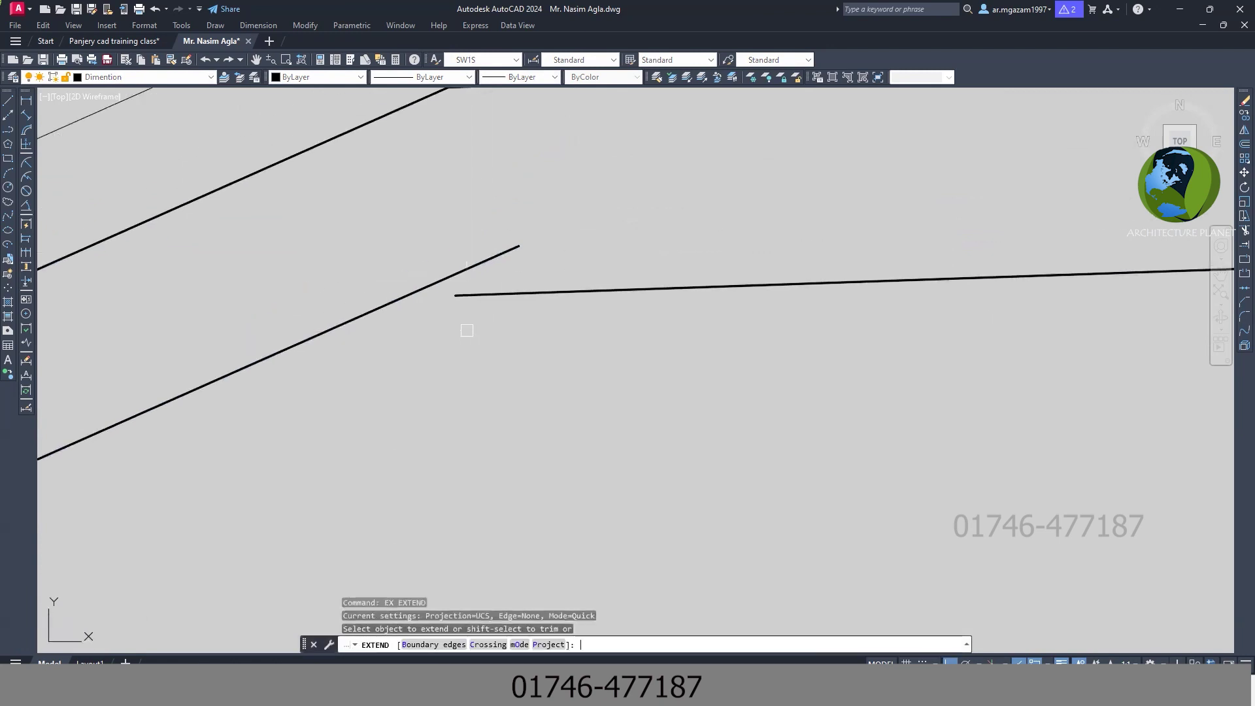
click(466, 295)
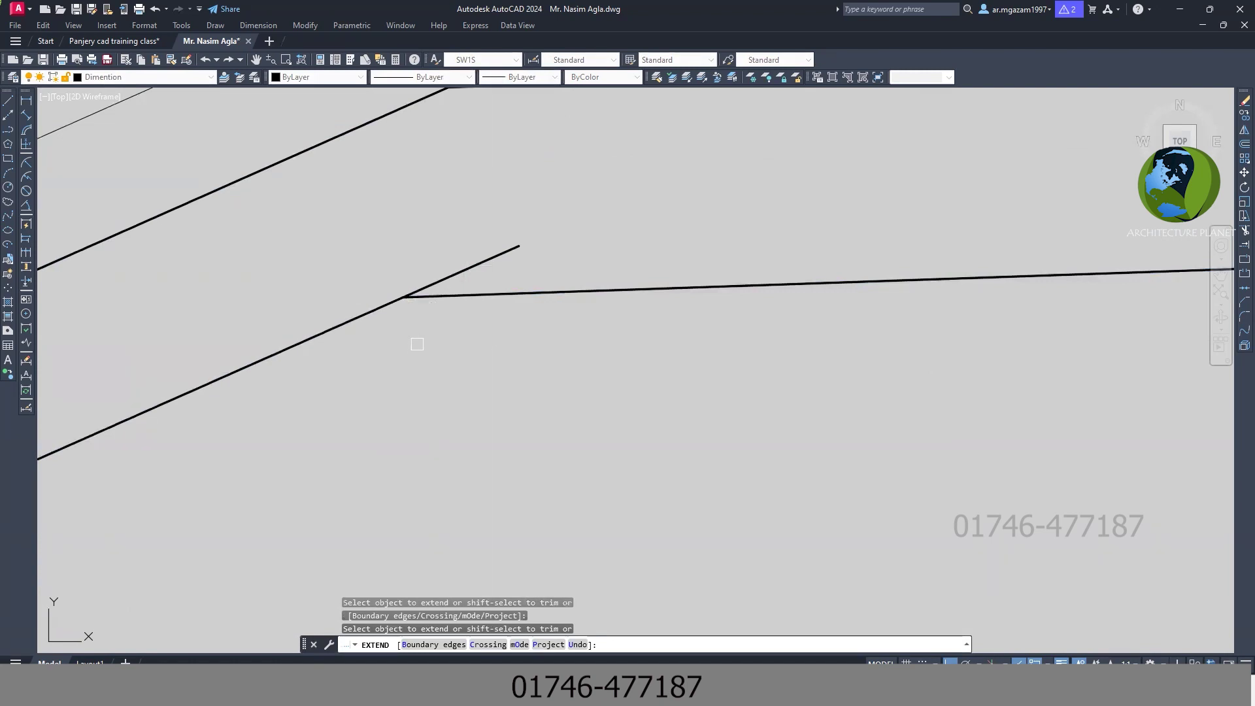
middle_drag(419, 337, 479, 375)
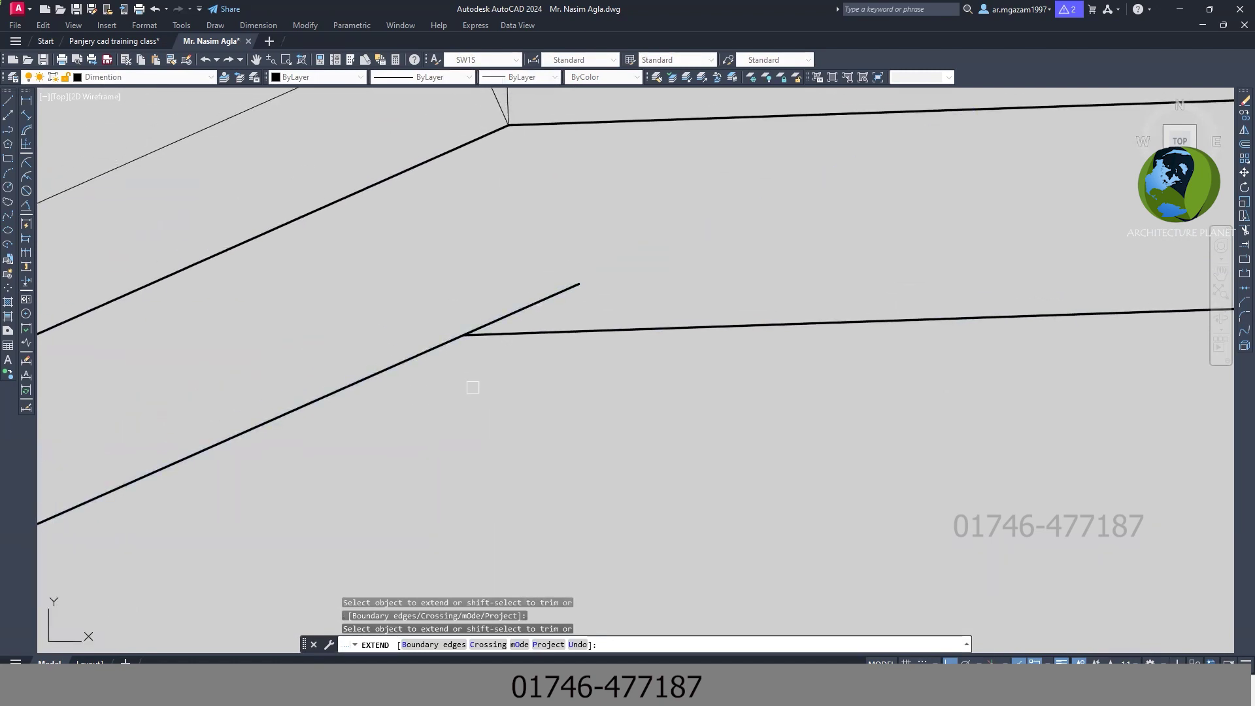
scroll(467, 387, down, 2)
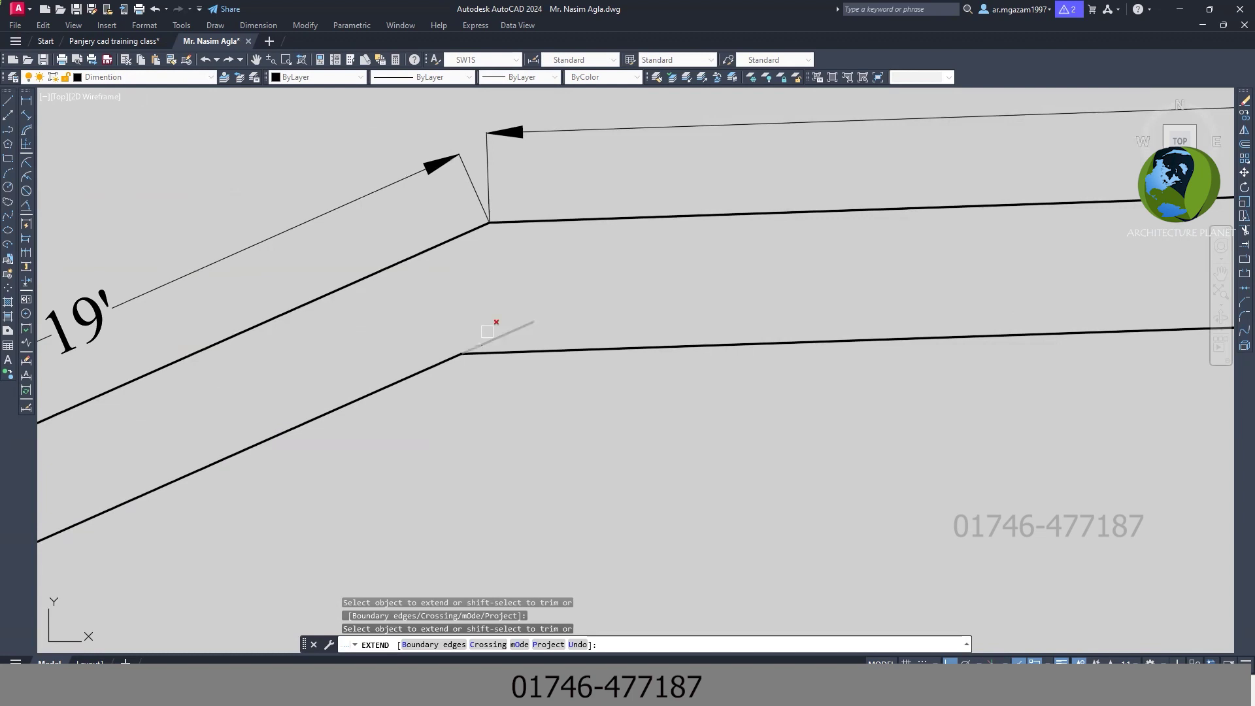
Step: Trim the leftover diagonal stub past the corner, finish, and save
shift+click(512, 331)
scroll(512, 331, up, 2)
key(ctrl+z)
scroll(513, 328, down, 3)
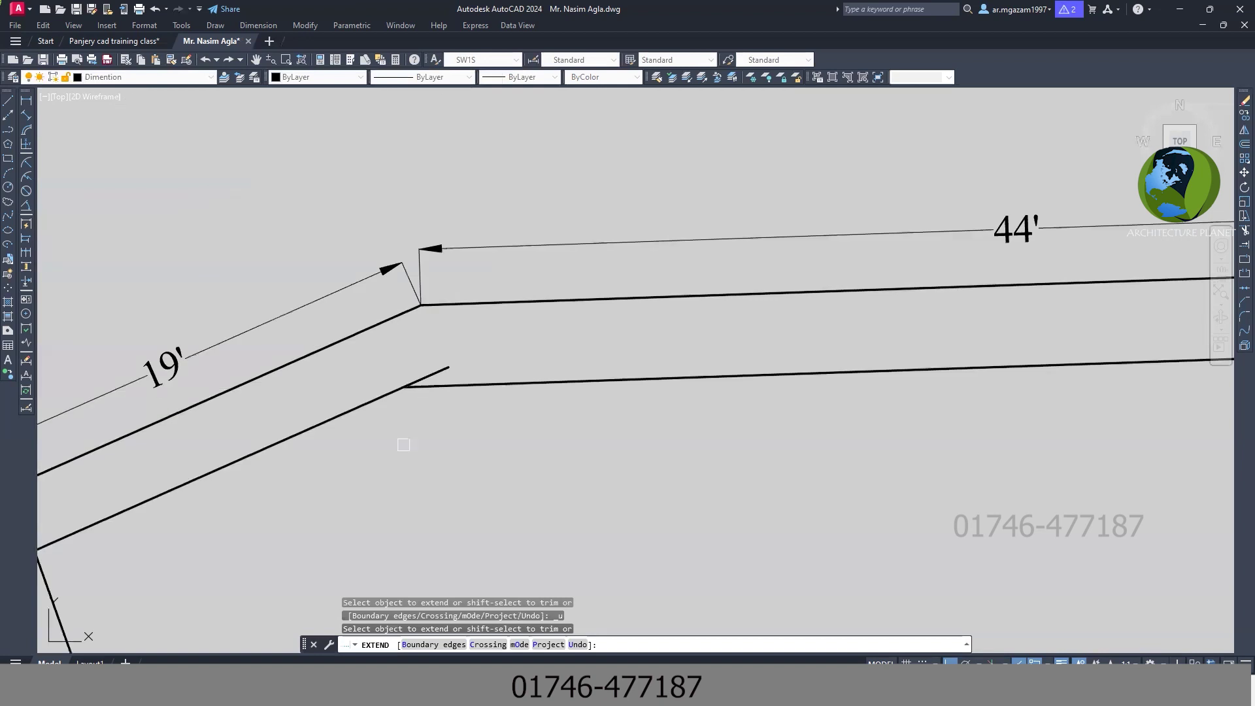
click(433, 403)
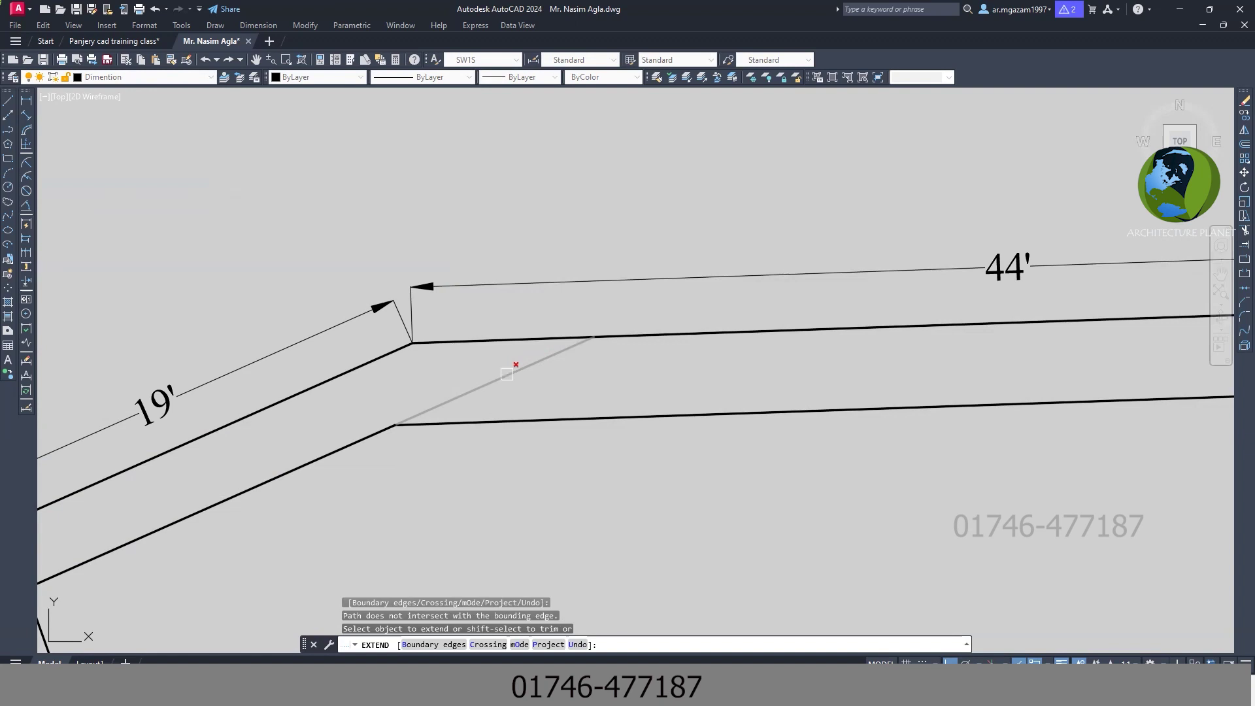
shift+click(478, 385)
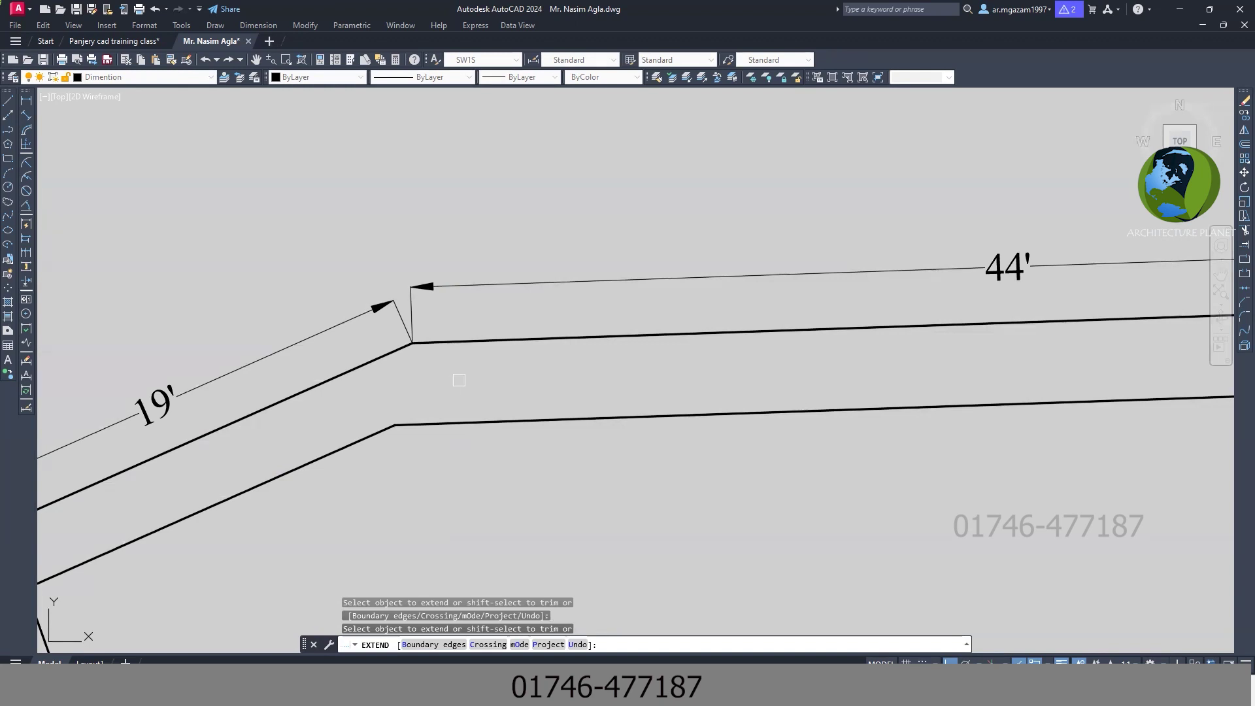
key(Return)
middle_drag(478, 385, 511, 379)
key(ctrl+s)
Step: Fillet the inner top line to the right vertical line
scroll(472, 339, down, 4)
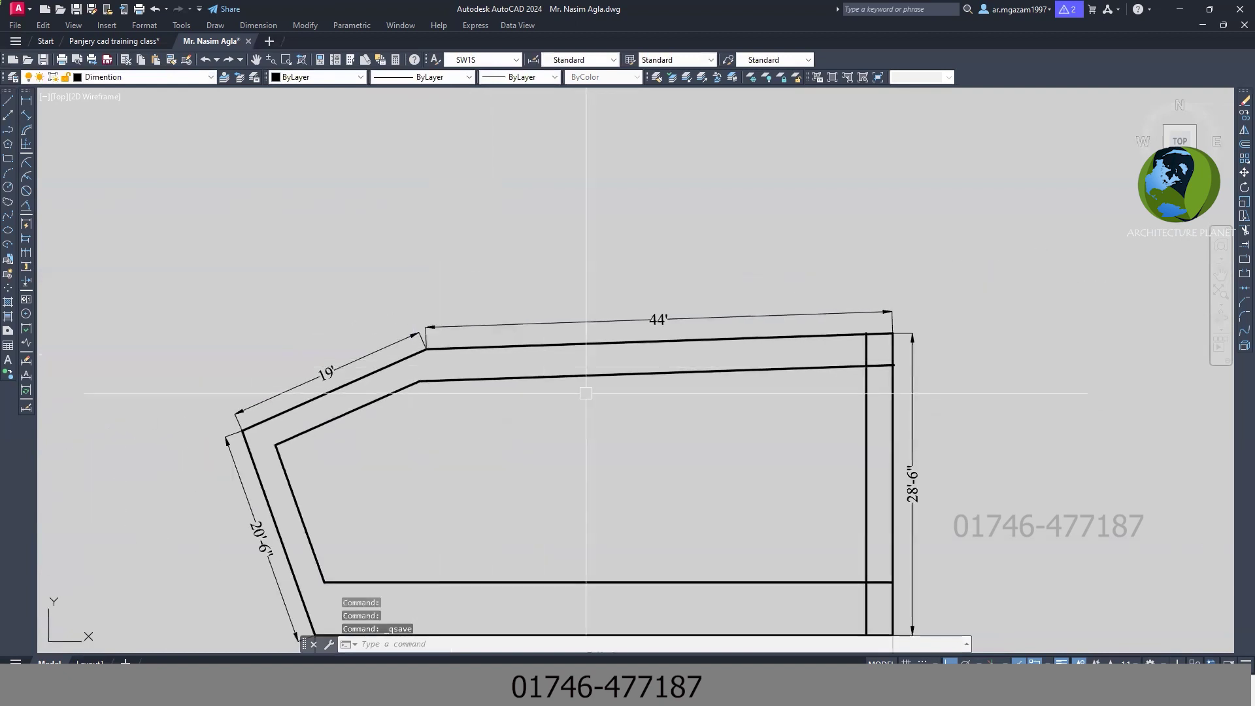
text(f)
key(Return)
click(686, 316)
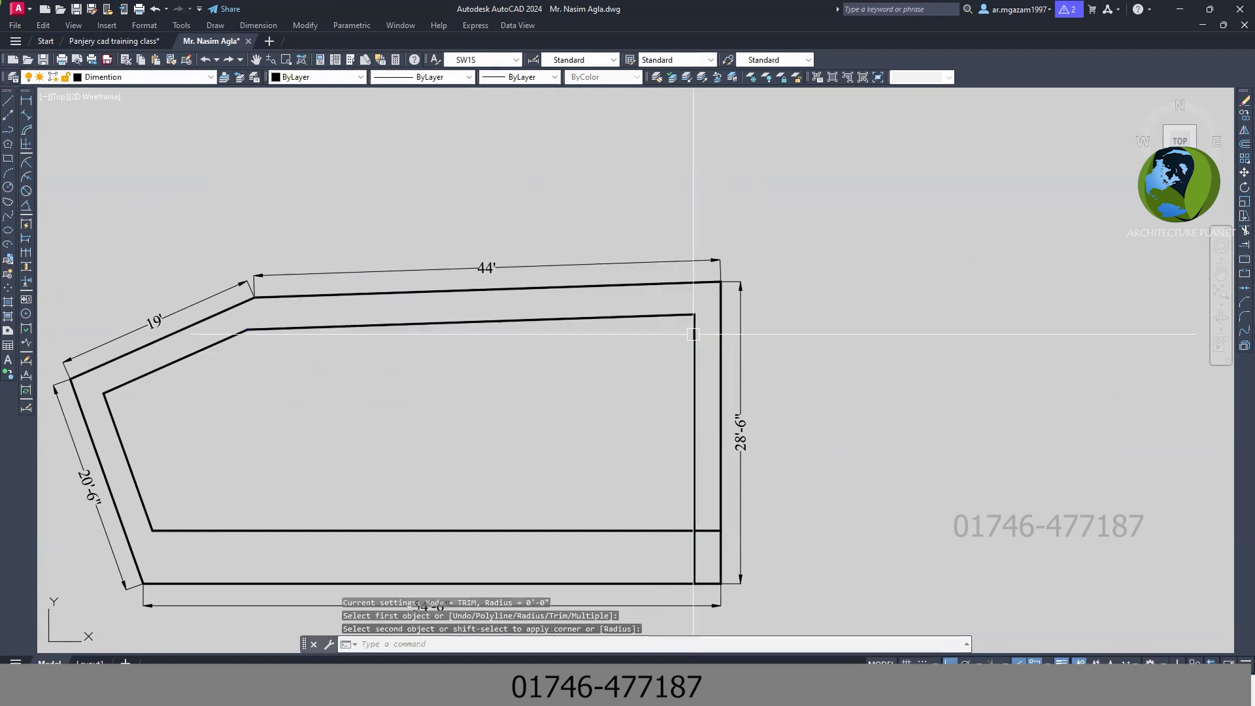
middle_drag(631, 412, 533, 334)
Step: Fillet the inner bottom line to the right vertical and save
key(Return)
click(593, 453)
click(593, 429)
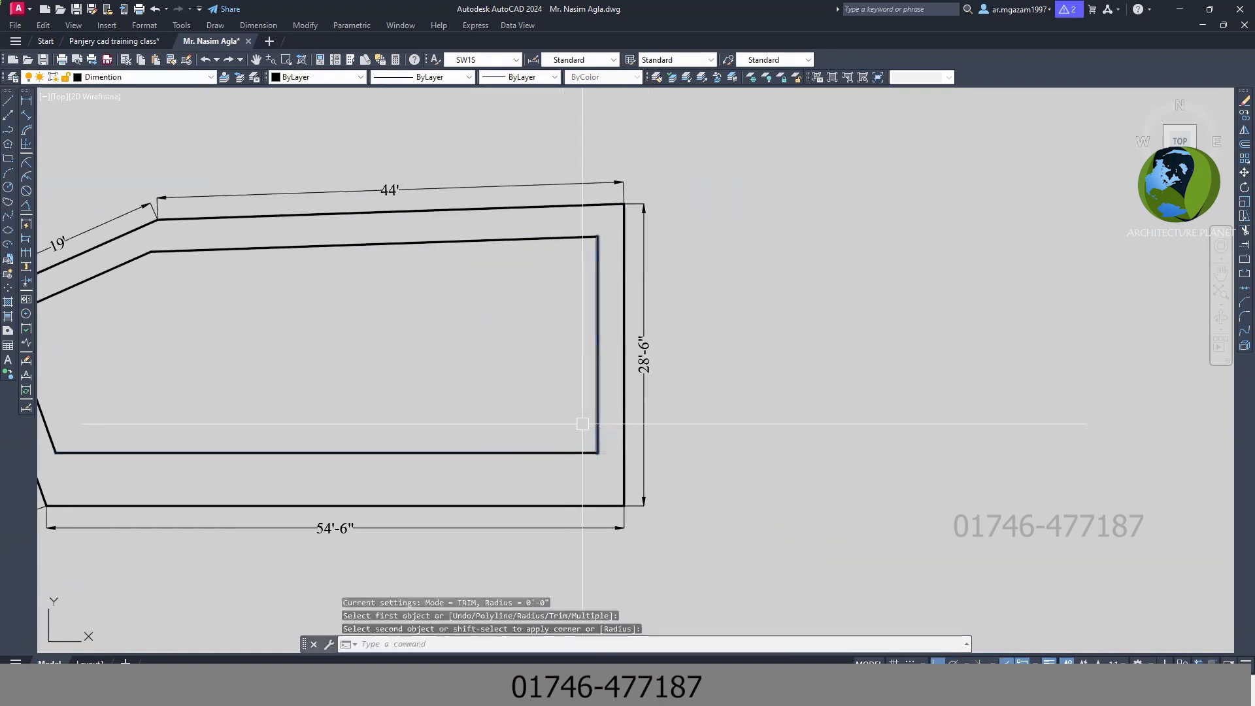
middle_drag(504, 404, 574, 432)
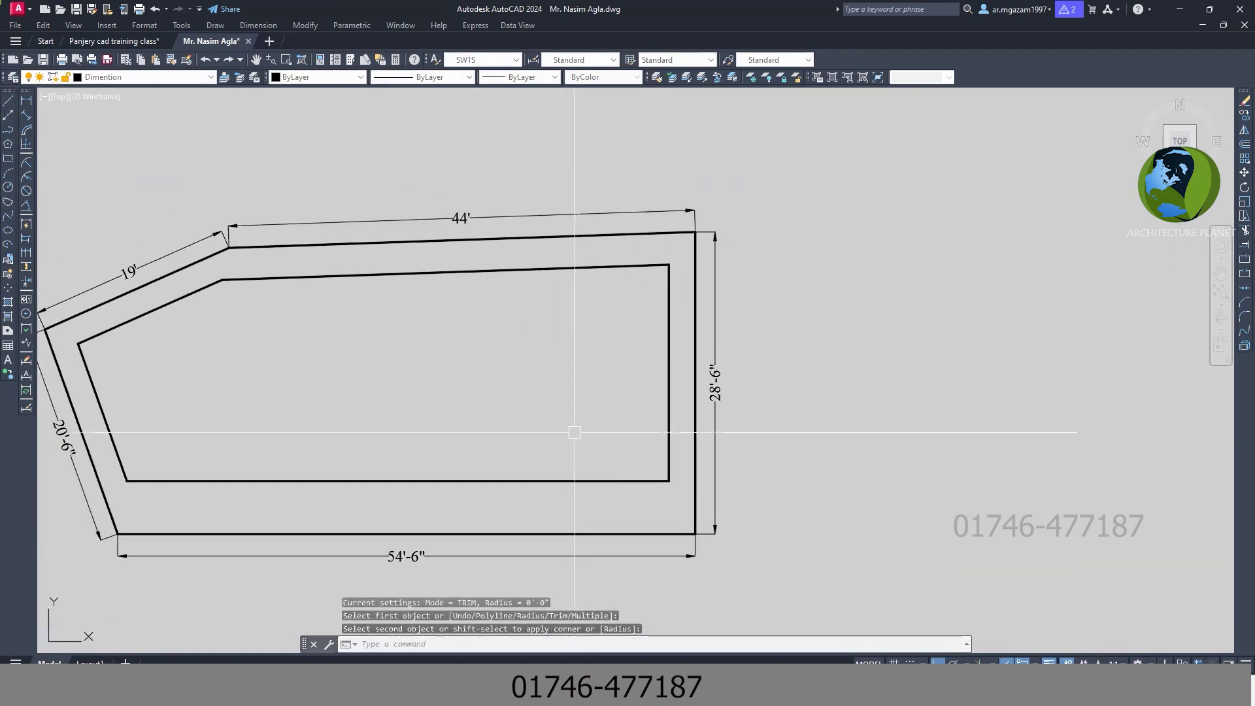
key(ctrl+s)
Step: Cancel commands, save again, and select the inner slanted wall line
scroll(571, 378, down, 3)
scroll(519, 378, up, 3)
key(Escape)
key(Escape)
middle_drag(483, 374, 525, 400)
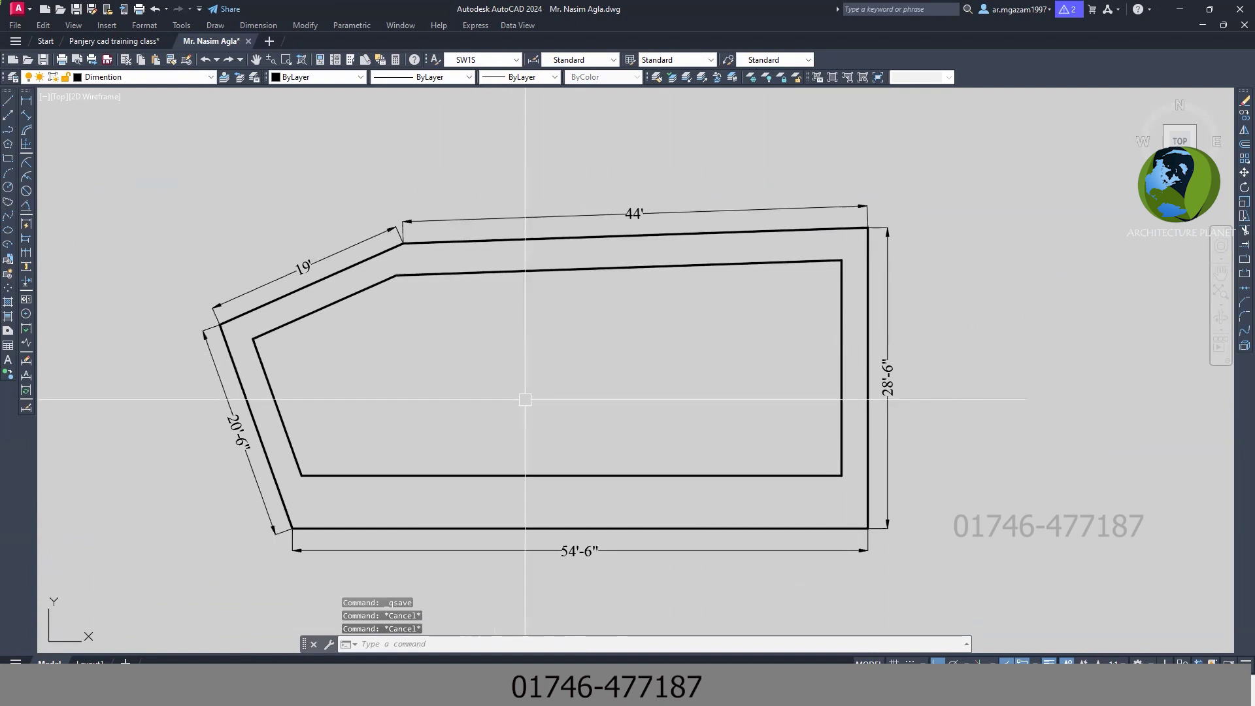
key(ctrl+s)
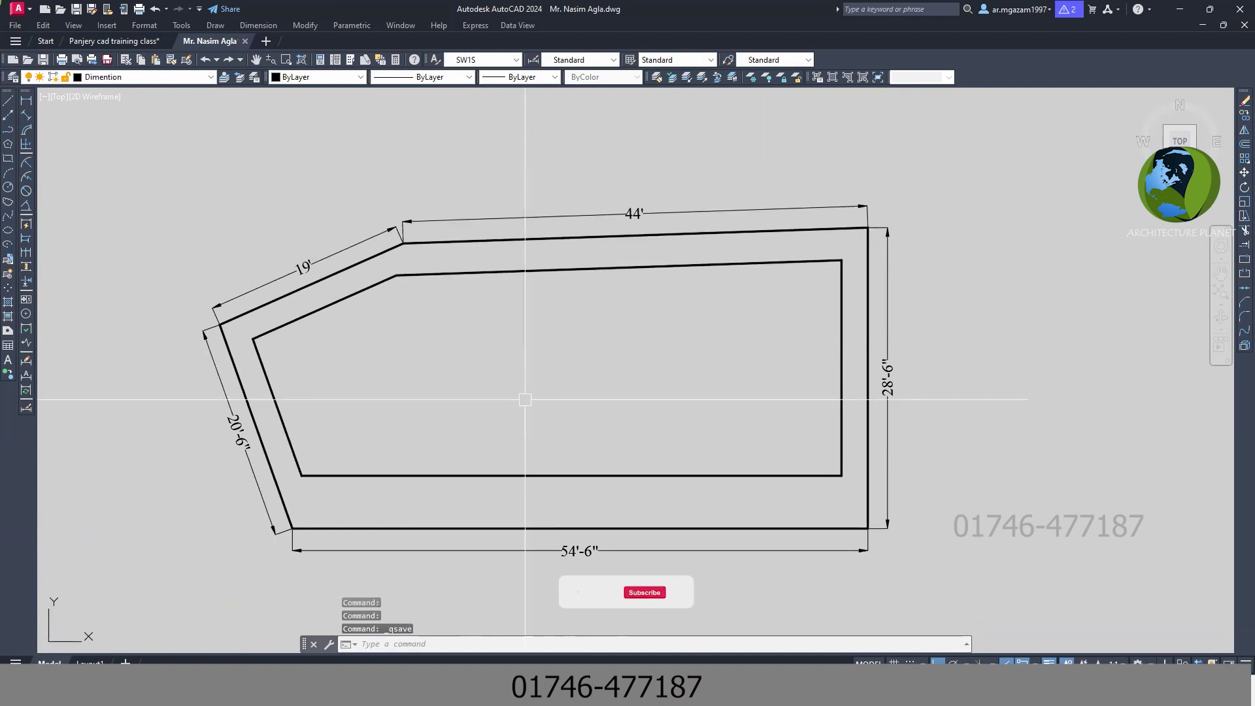
middle_drag(512, 353, 512, 360)
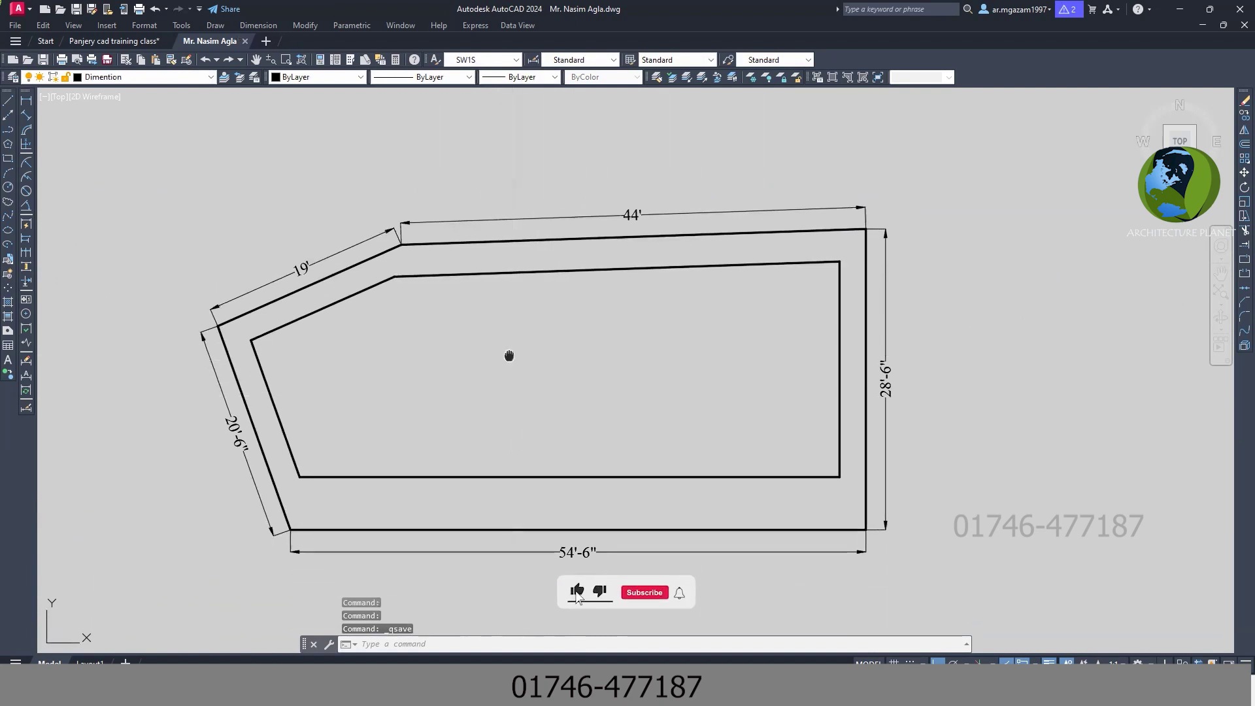
key(Escape)
key(Escape)
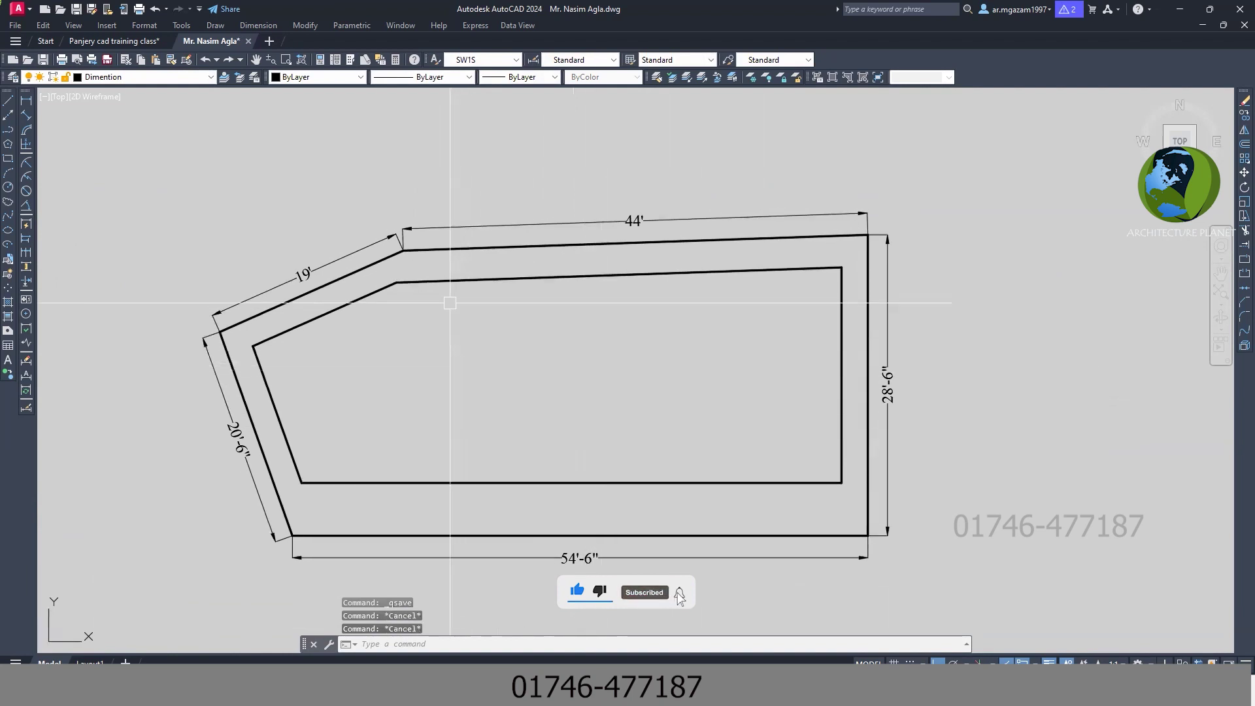
click(294, 328)
Step: Select the four inner wall lines, then clear the selection
click(265, 377)
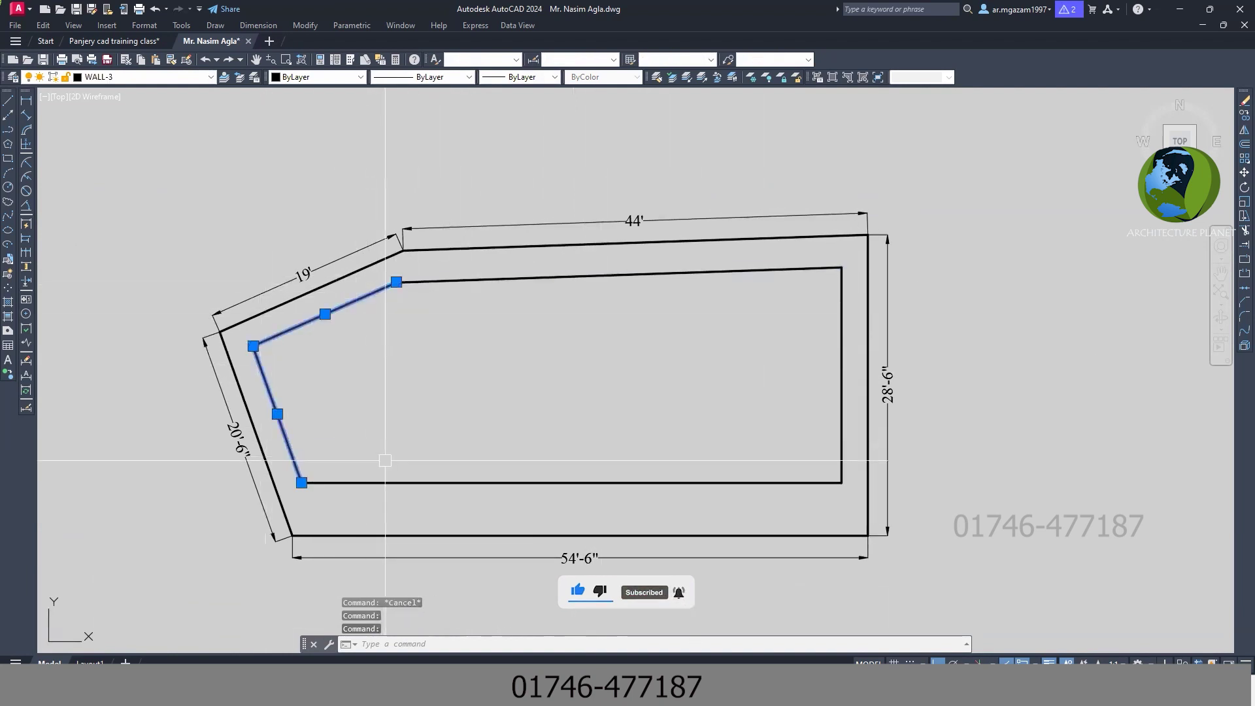
click(405, 482)
click(840, 356)
click(771, 270)
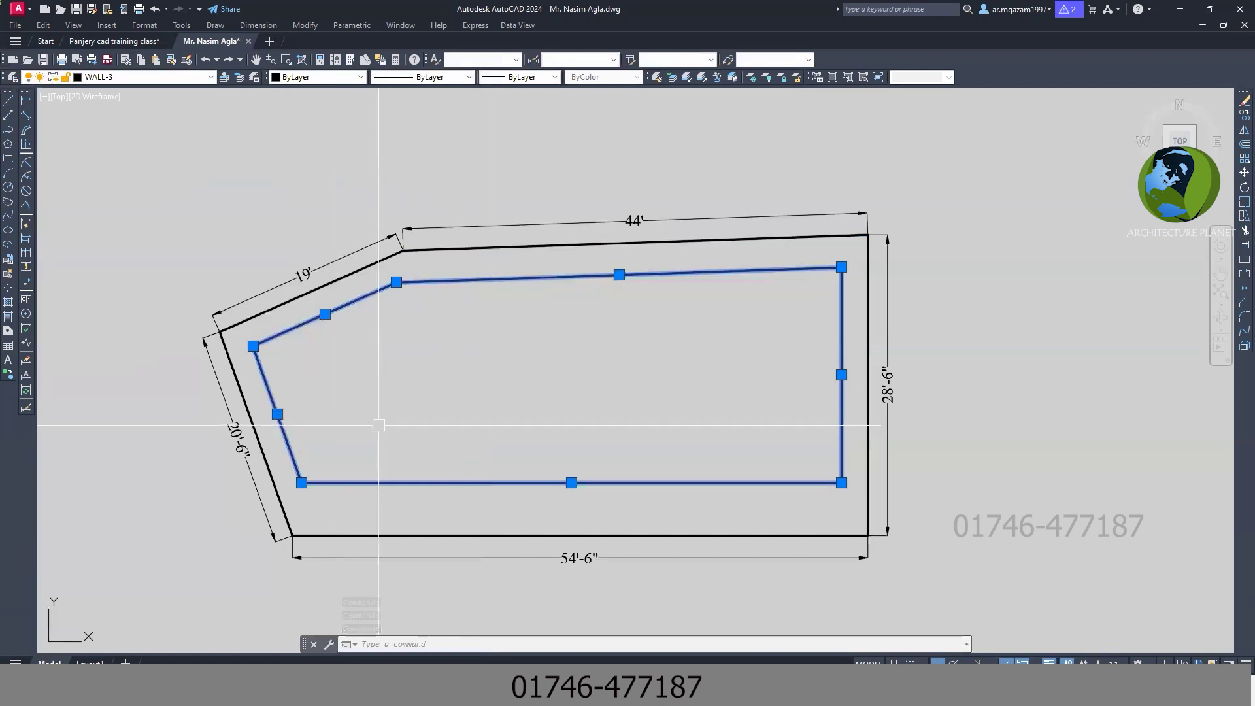
key(Escape)
Step: Select the outer boundary's left, top, right and bottom segments
click(234, 370)
click(509, 246)
click(869, 314)
click(802, 535)
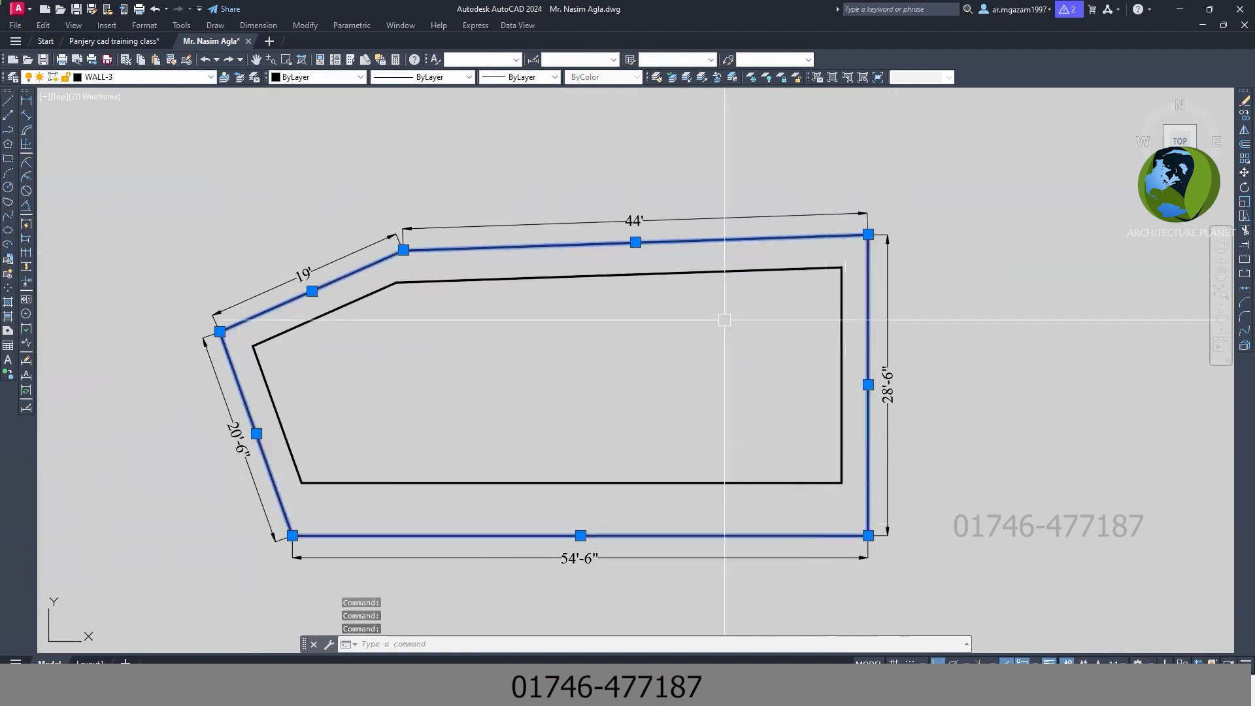
middle_drag(550, 378, 541, 364)
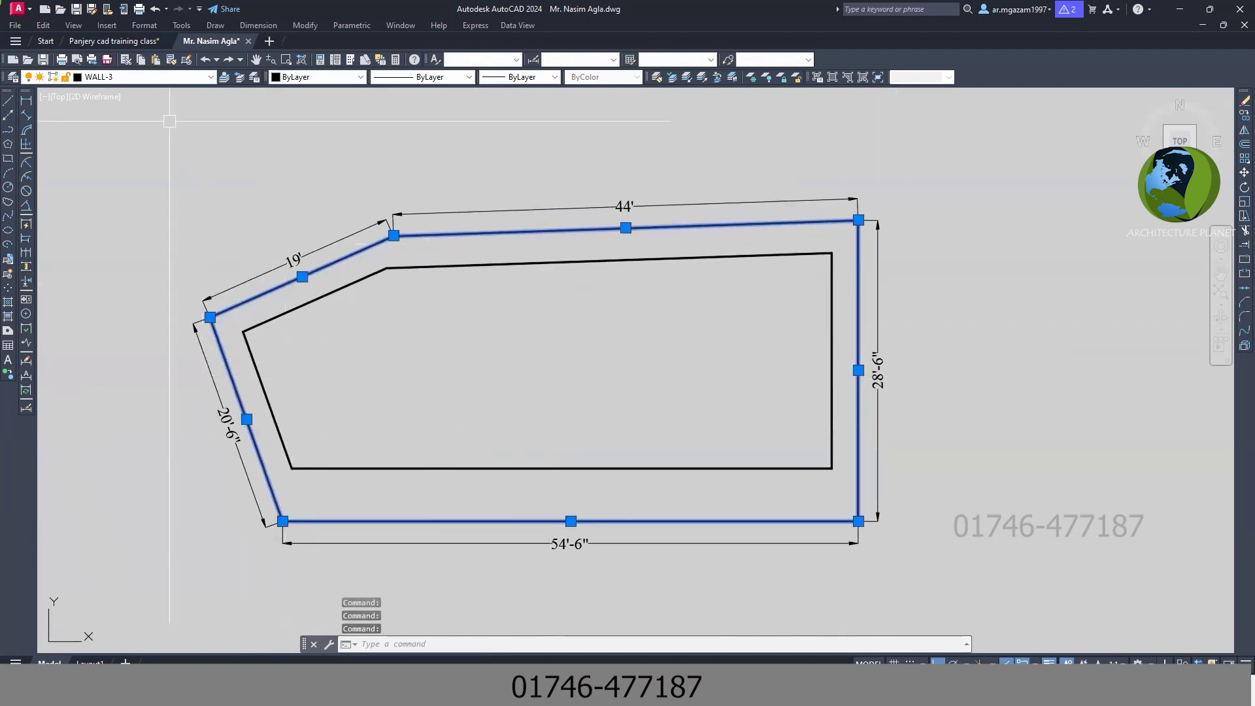
Step: Open the Layer dropdown and scroll through the layer list
click(145, 78)
scroll(131, 162, up, 4)
scroll(131, 161, up, 5)
scroll(131, 162, up, 5)
scroll(131, 167, down, 3)
scroll(131, 169, down, 3)
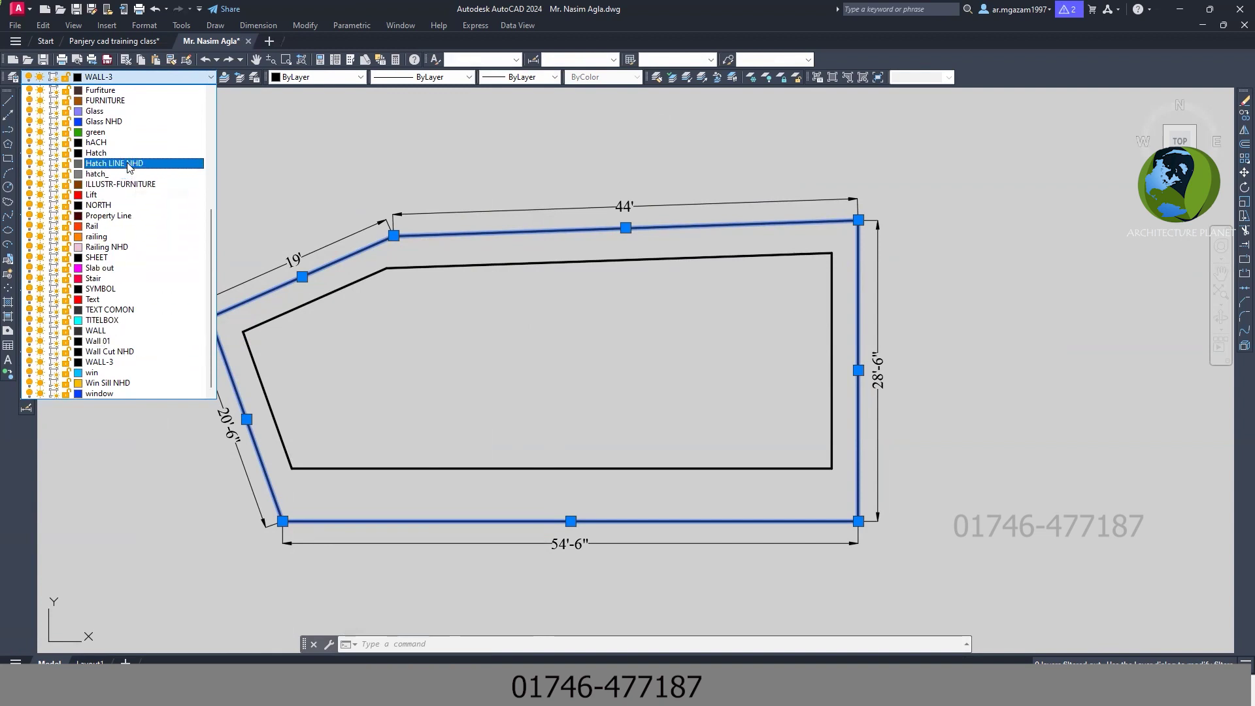
Step: In the Layer Properties Manager, try creating a layer named 'PROPER LINE'
scroll(133, 177, up, 3)
scroll(134, 176, up, 3)
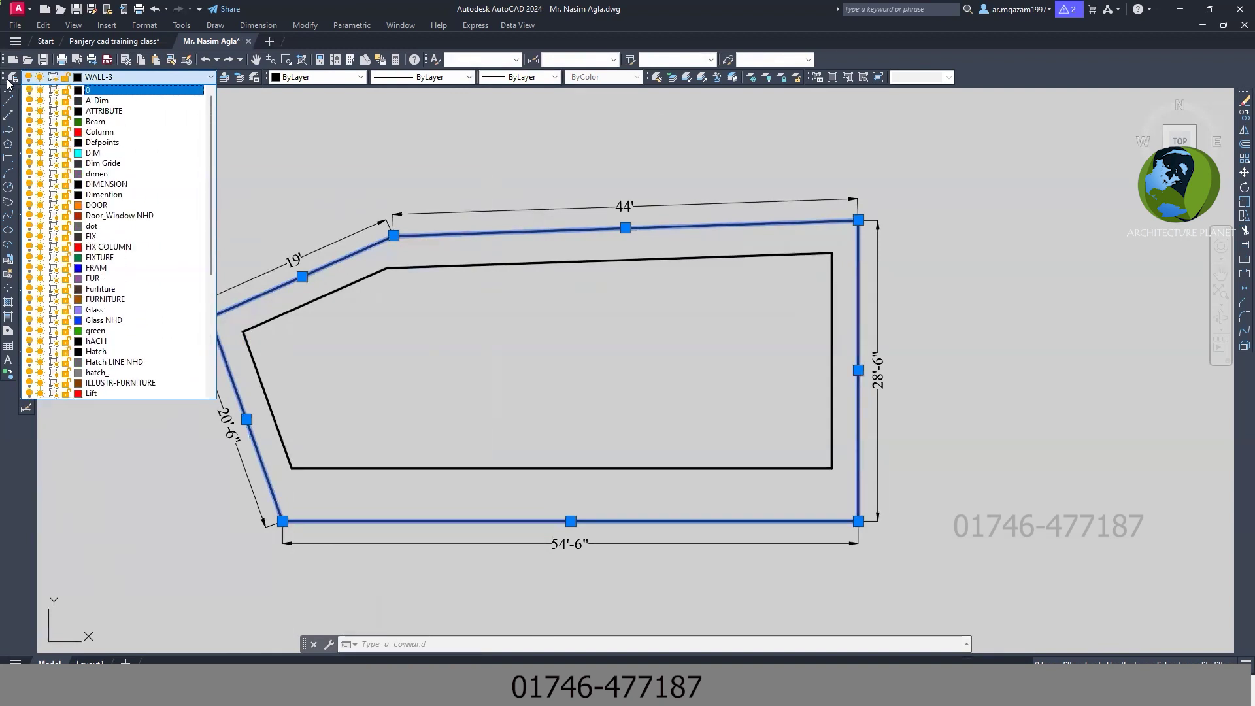
click(12, 79)
click(12, 79)
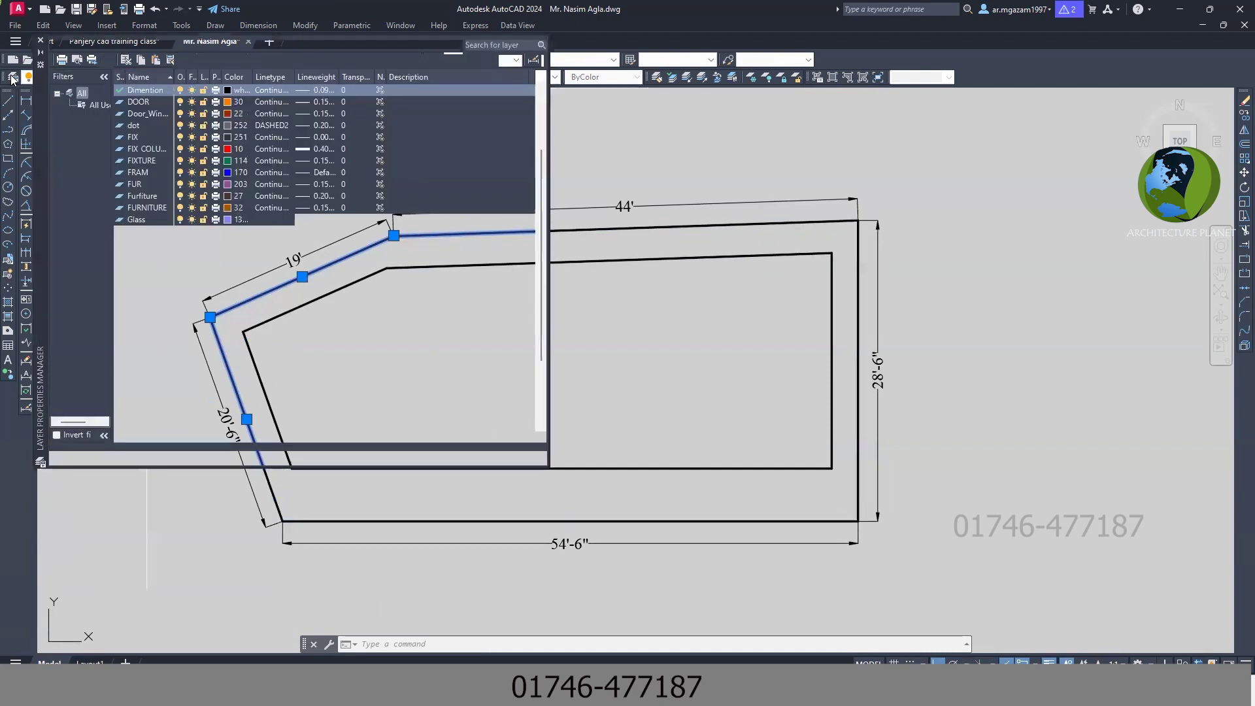
click(121, 61)
text(p)
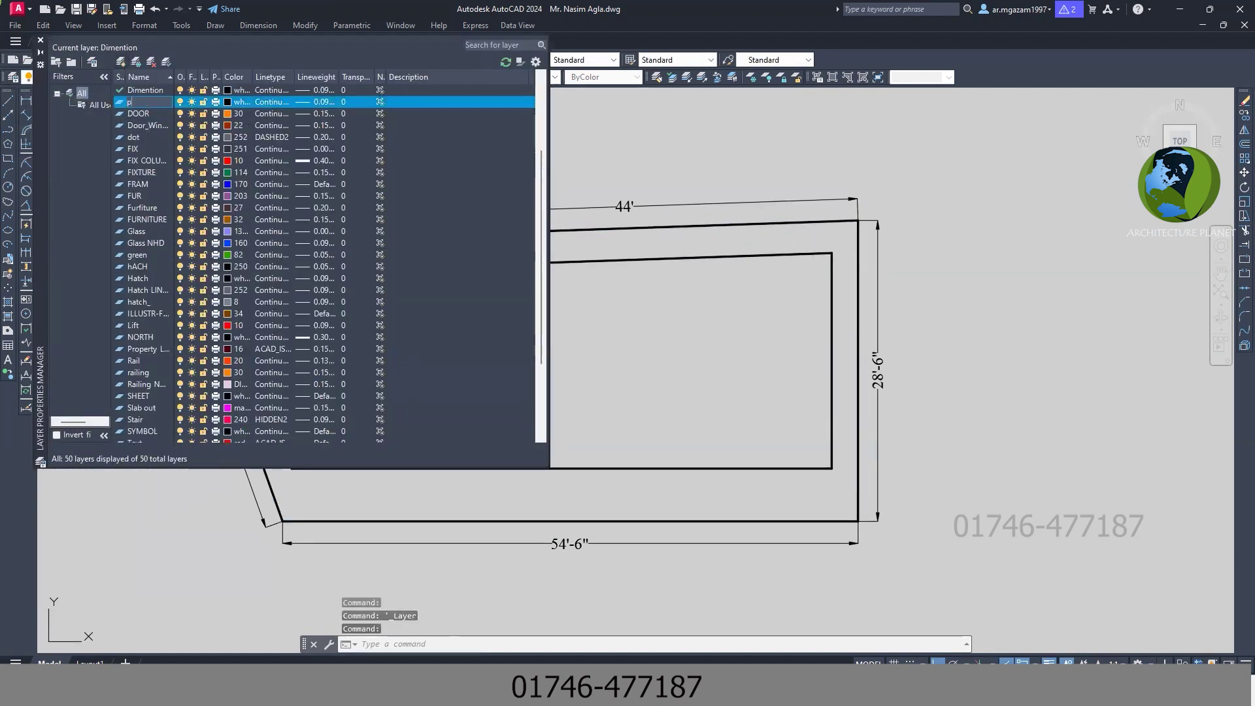
key(BackSpace)
text(PROPERTY)
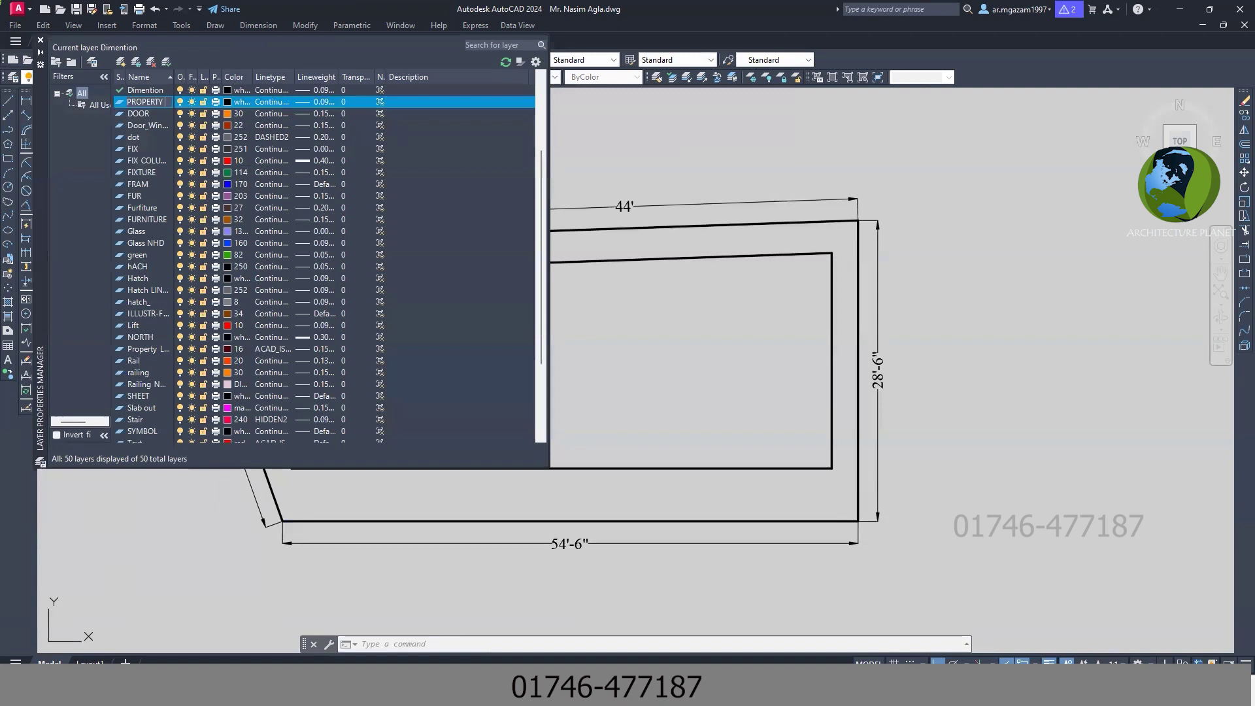
text( LINE)
key(Return)
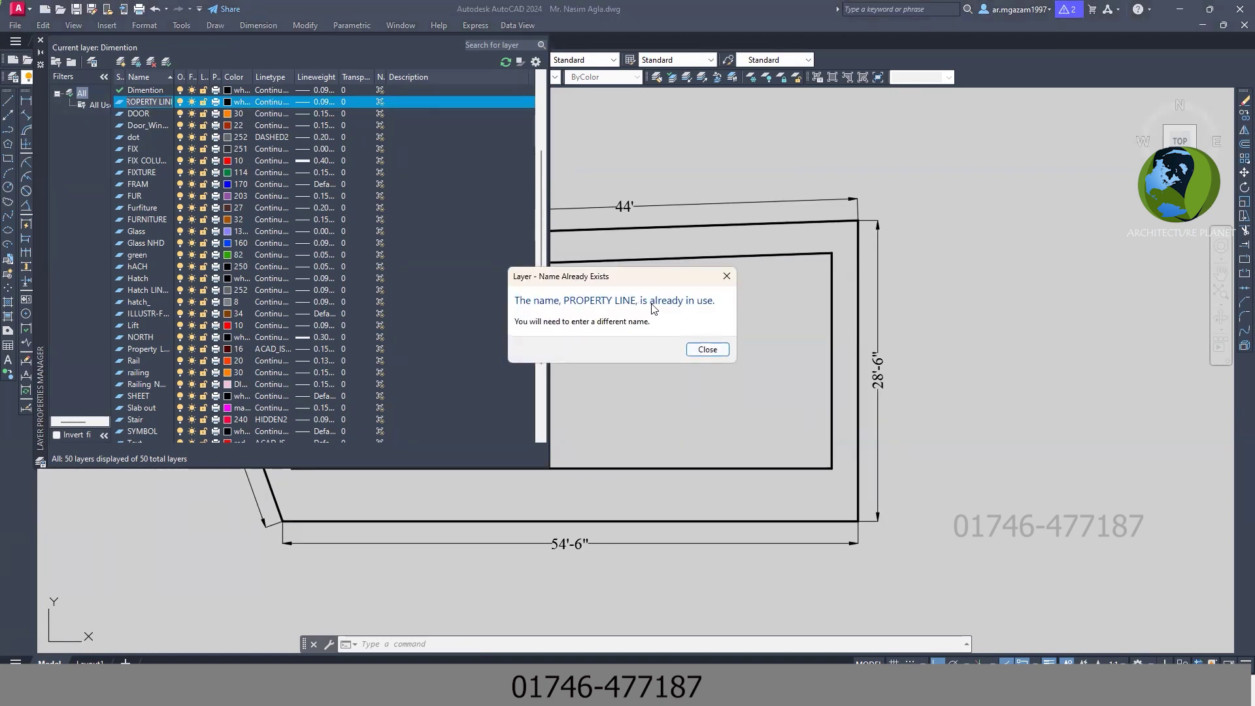
click(725, 277)
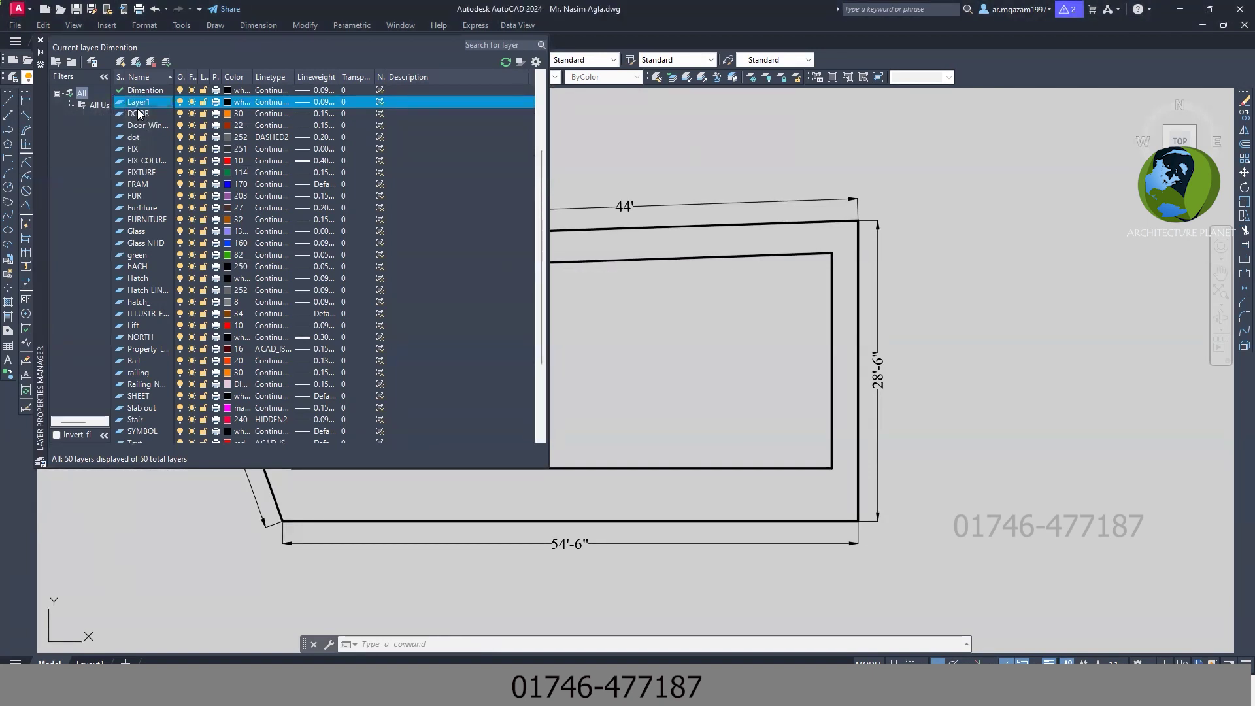
Step: Give the existing Property Line layer an ACAD_ISO dashed linetype and close the manager
scroll(151, 346, down, 3)
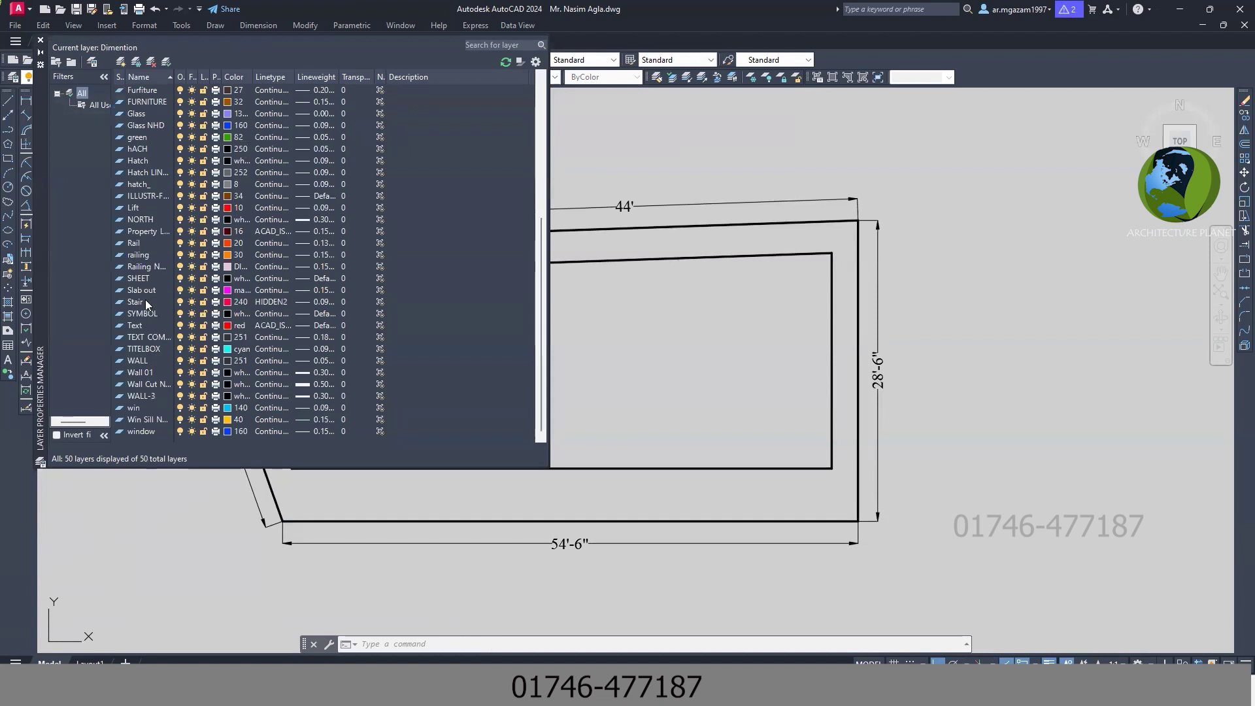
click(161, 234)
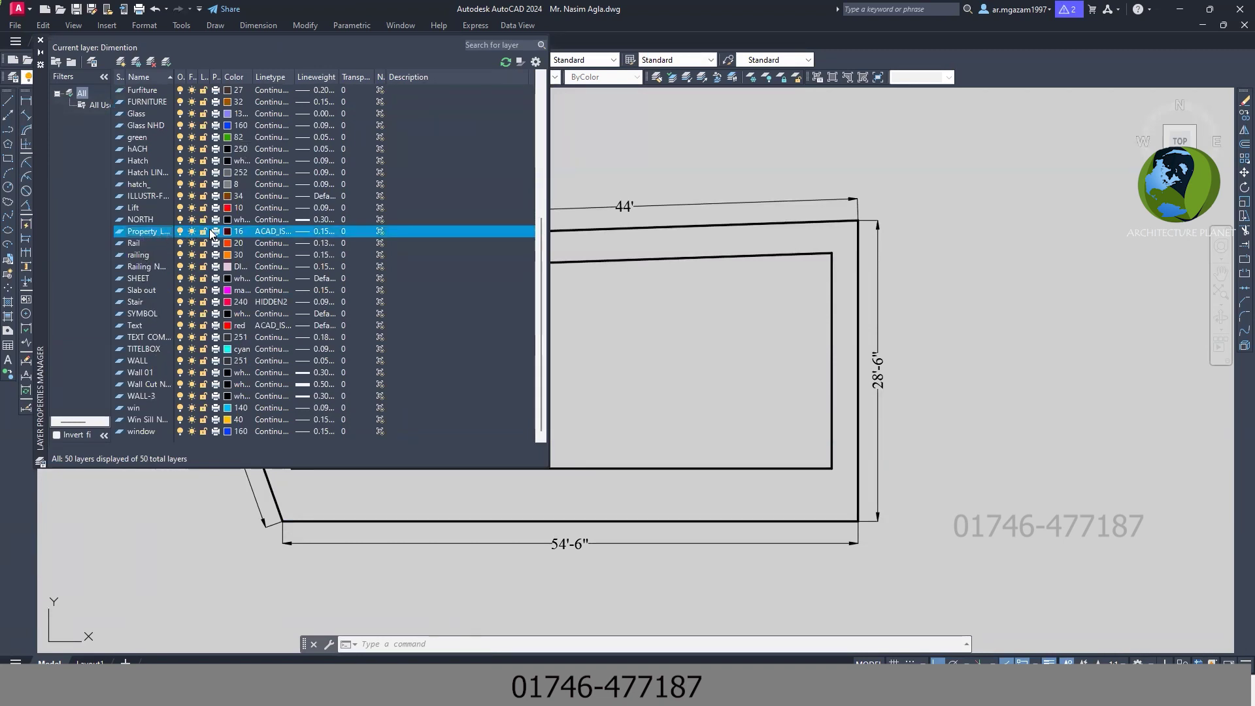
click(272, 232)
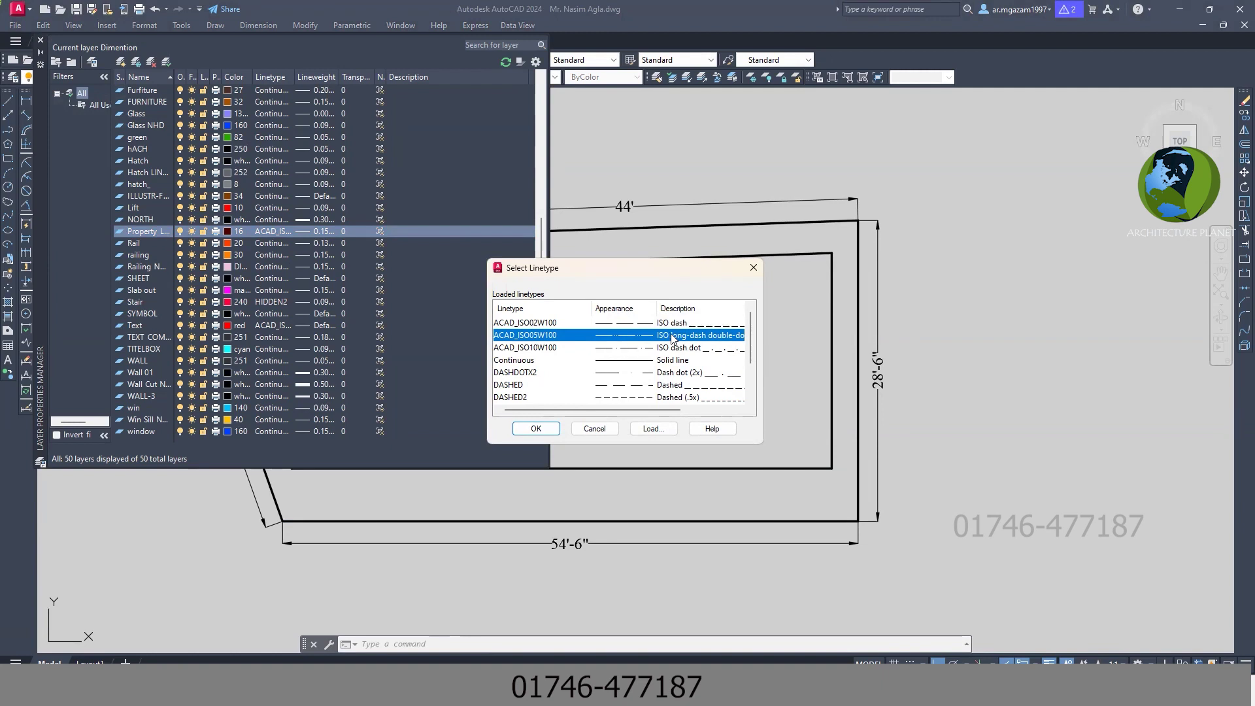
click(536, 428)
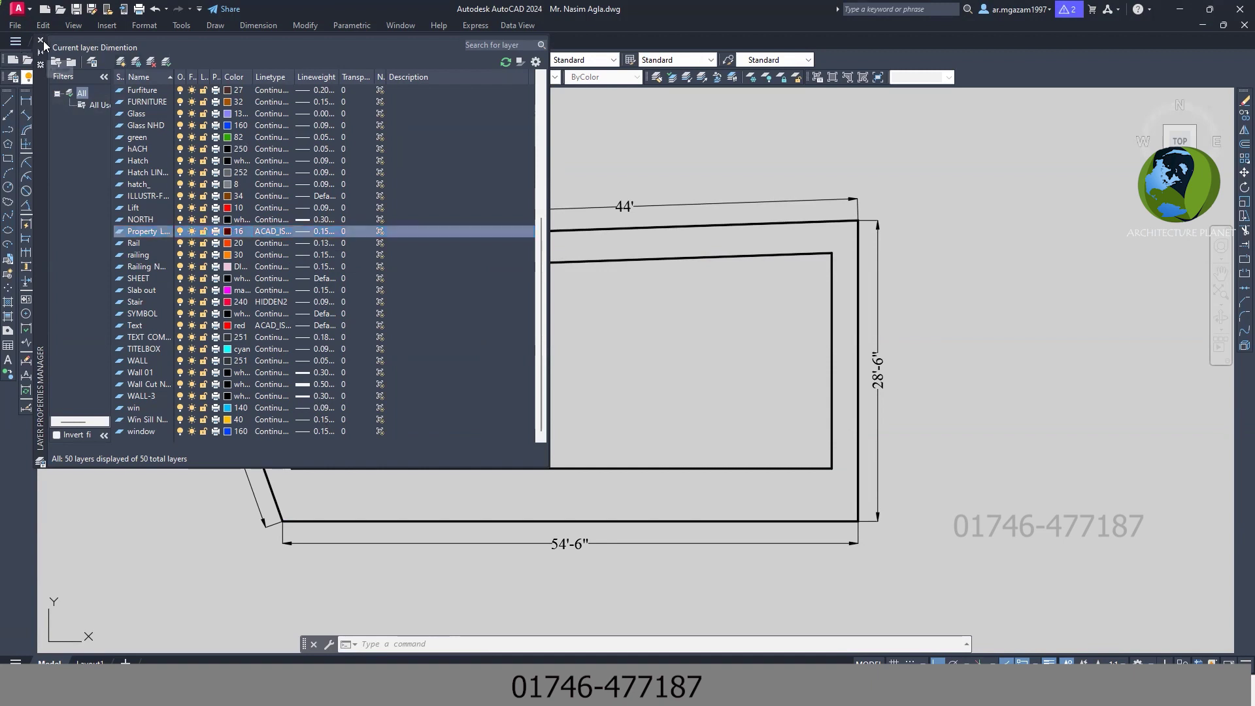
click(41, 40)
click(390, 235)
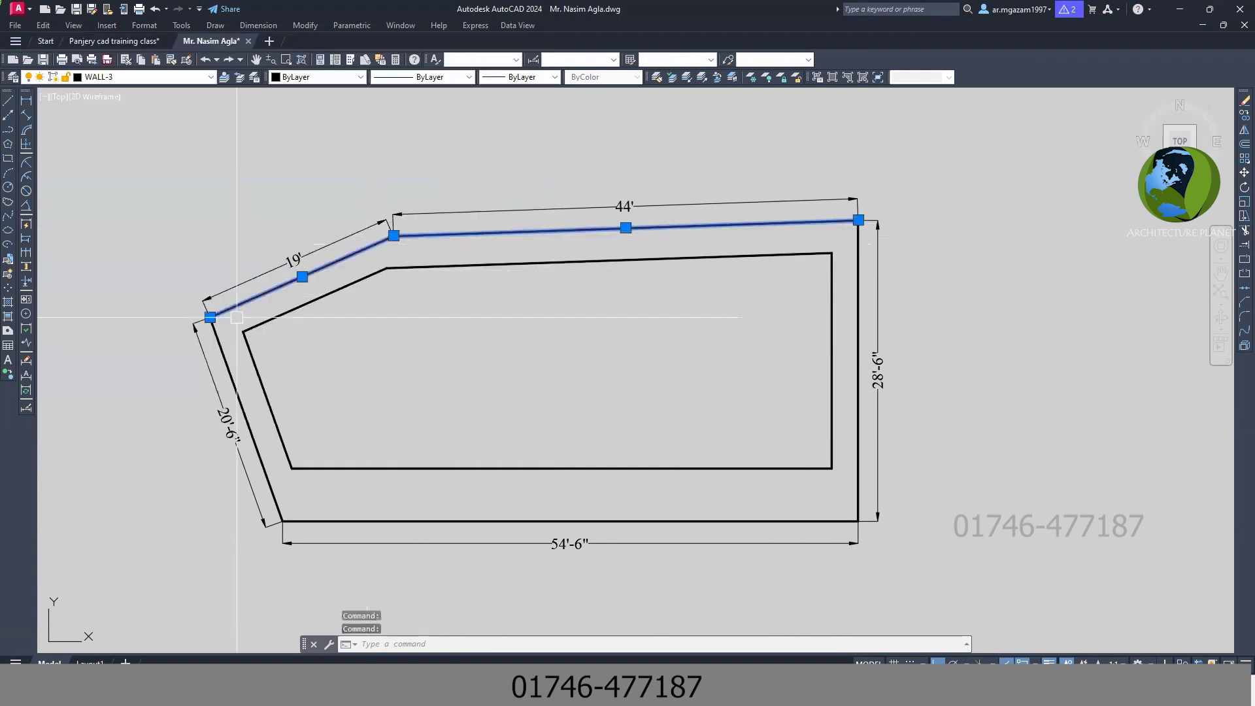
Step: Move the selected outer boundary edges onto the Property Line layer
click(229, 385)
click(358, 517)
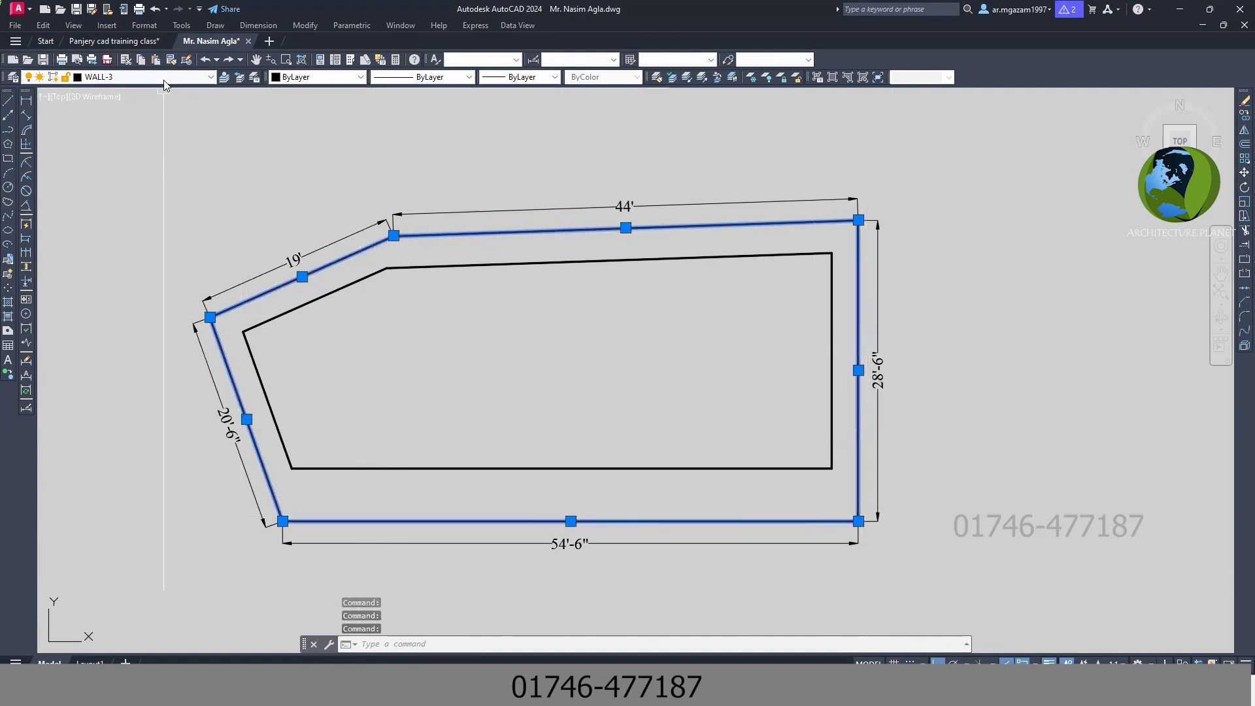
click(143, 77)
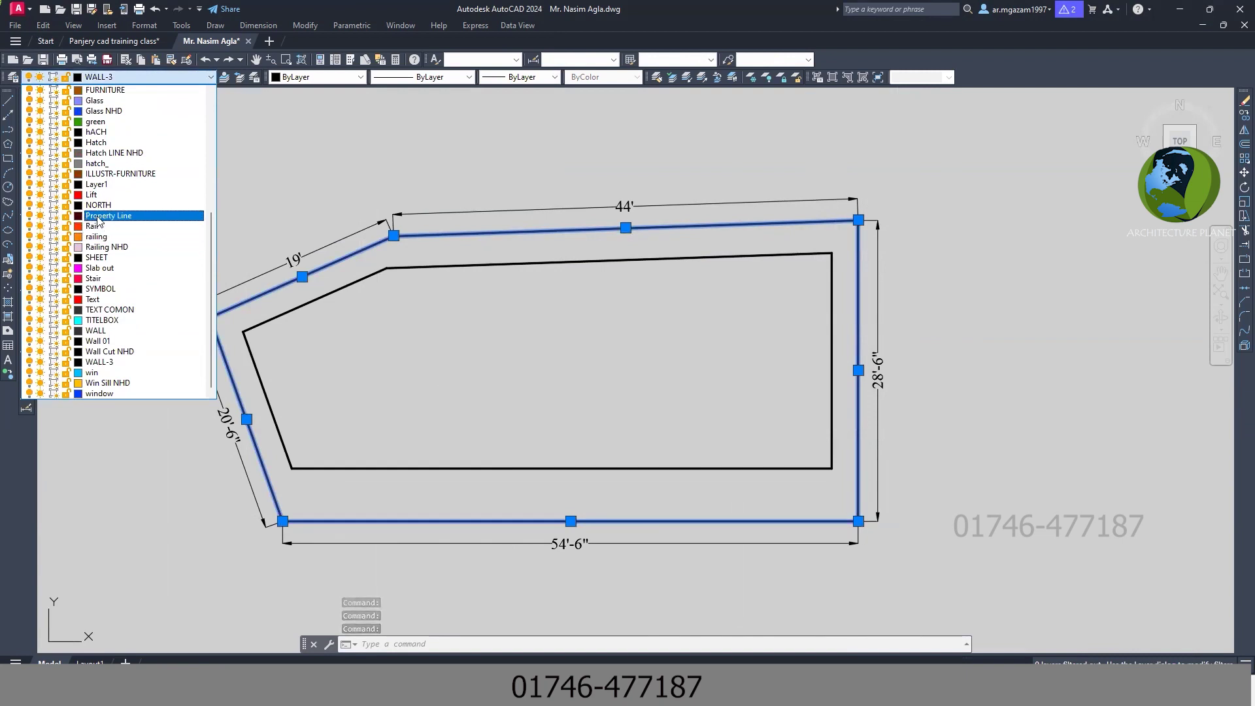
click(98, 215)
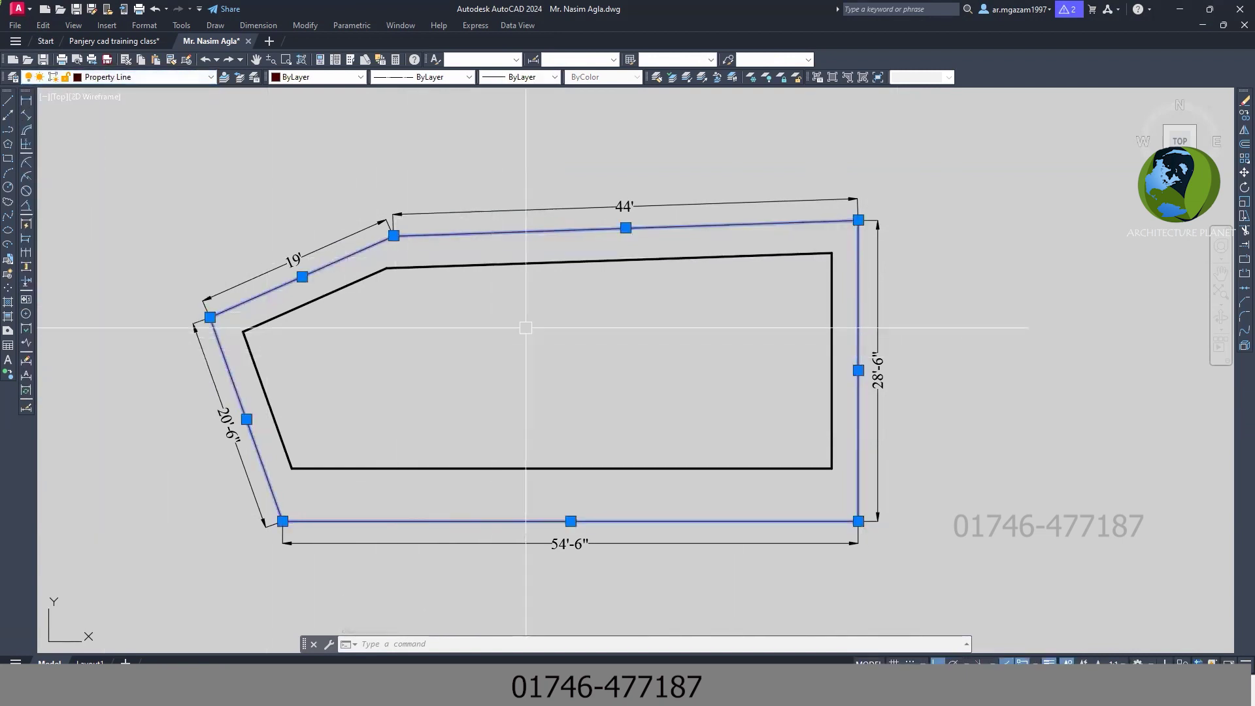
key(Escape)
Step: Save the drawing and check the top boundary edge's layer
middle_drag(525, 325, 643, 327)
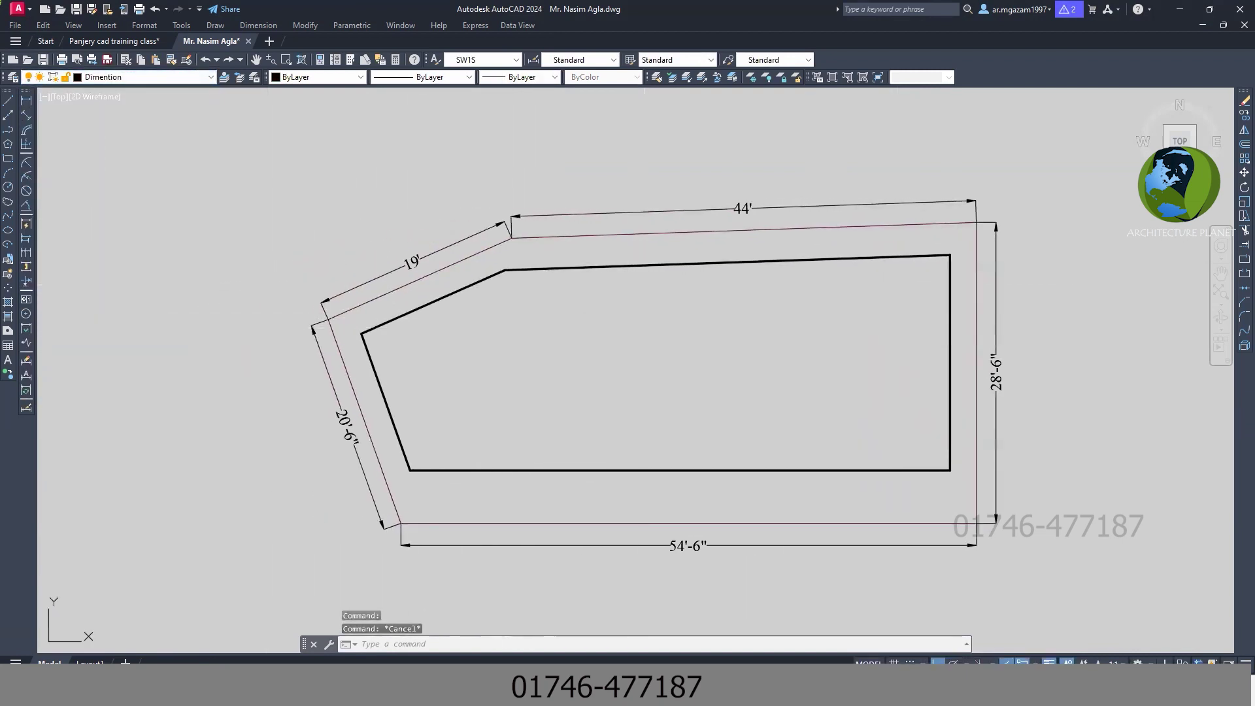
key(ctrl+s)
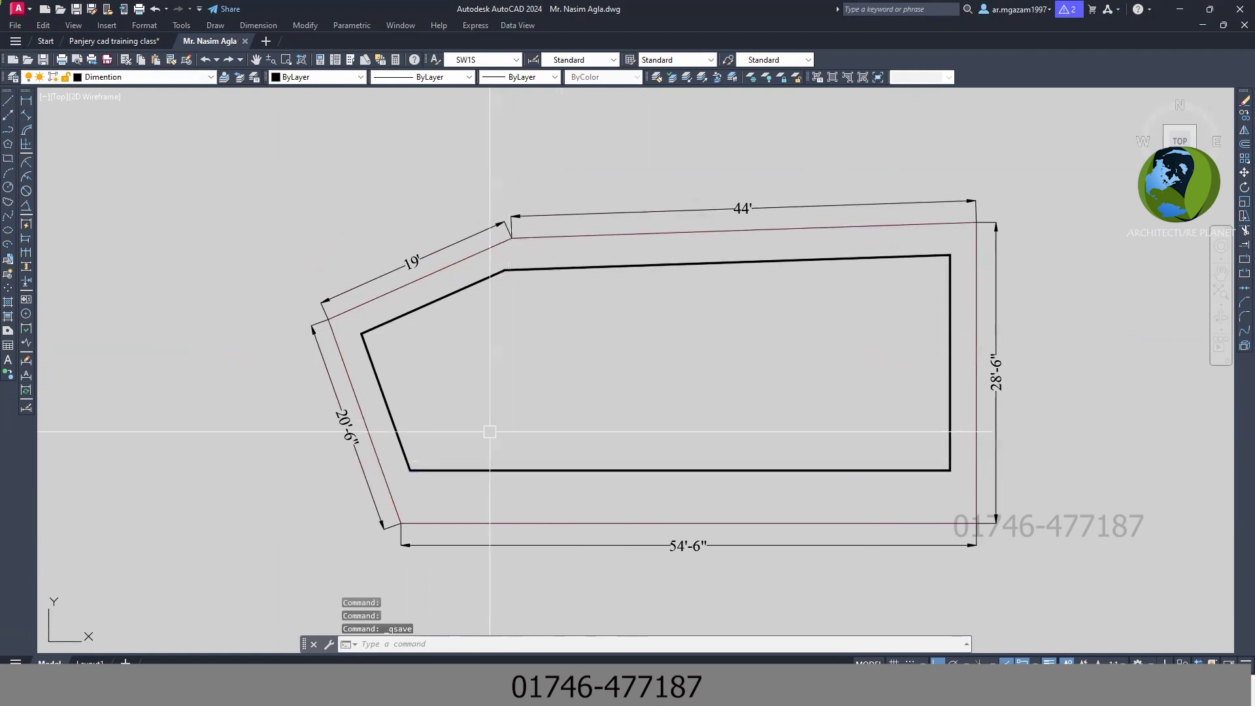
middle_drag(686, 403, 610, 405)
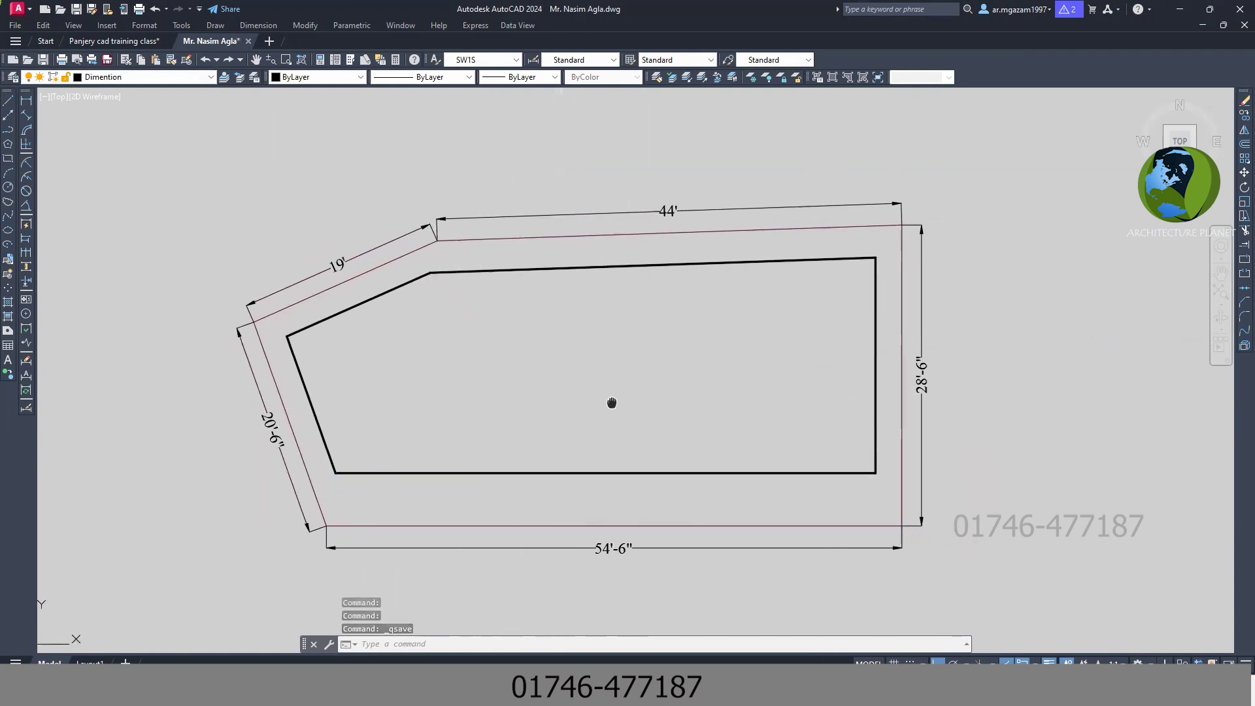
click(500, 238)
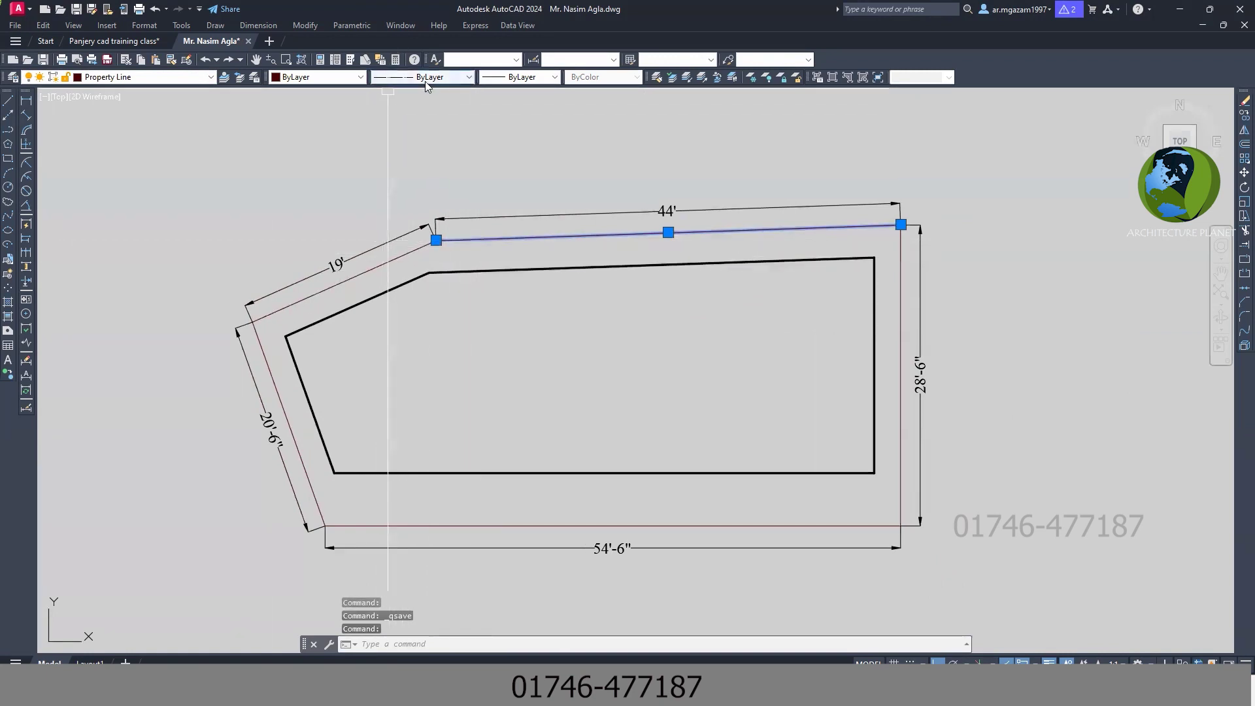
Step: Save the drawing, then set the linetype scale (LTS) to 5
key(Escape)
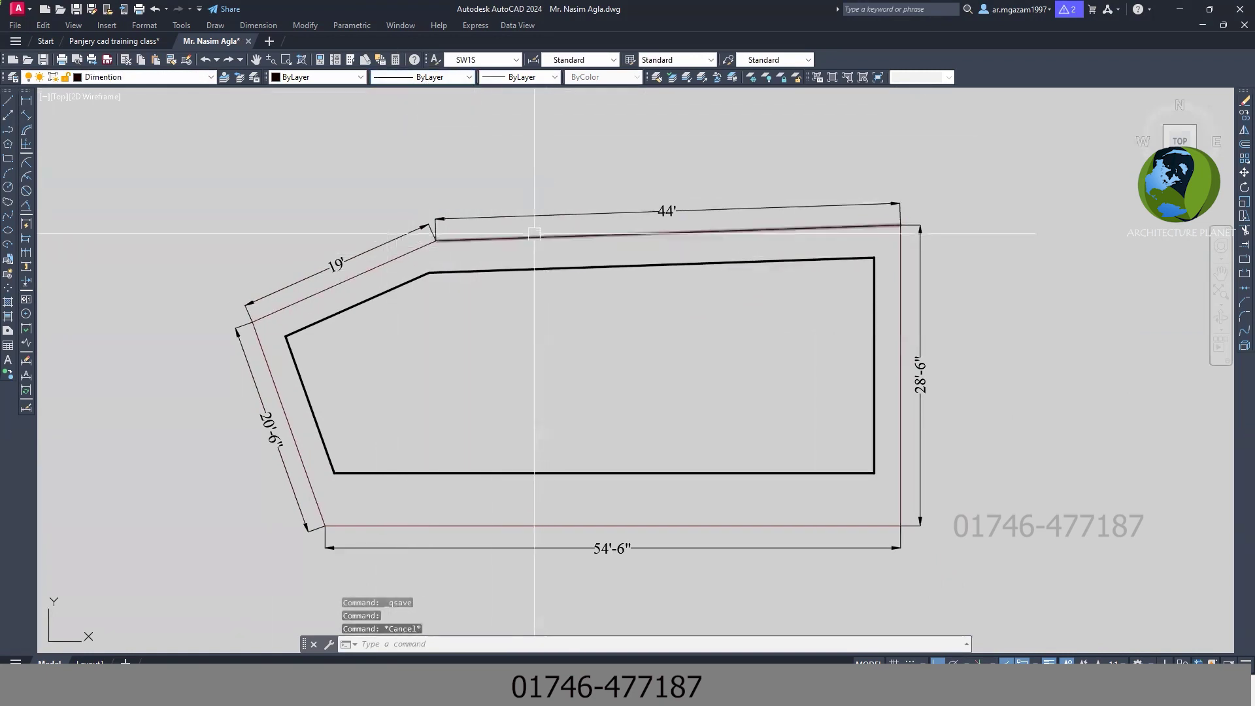
key(ctrl+s)
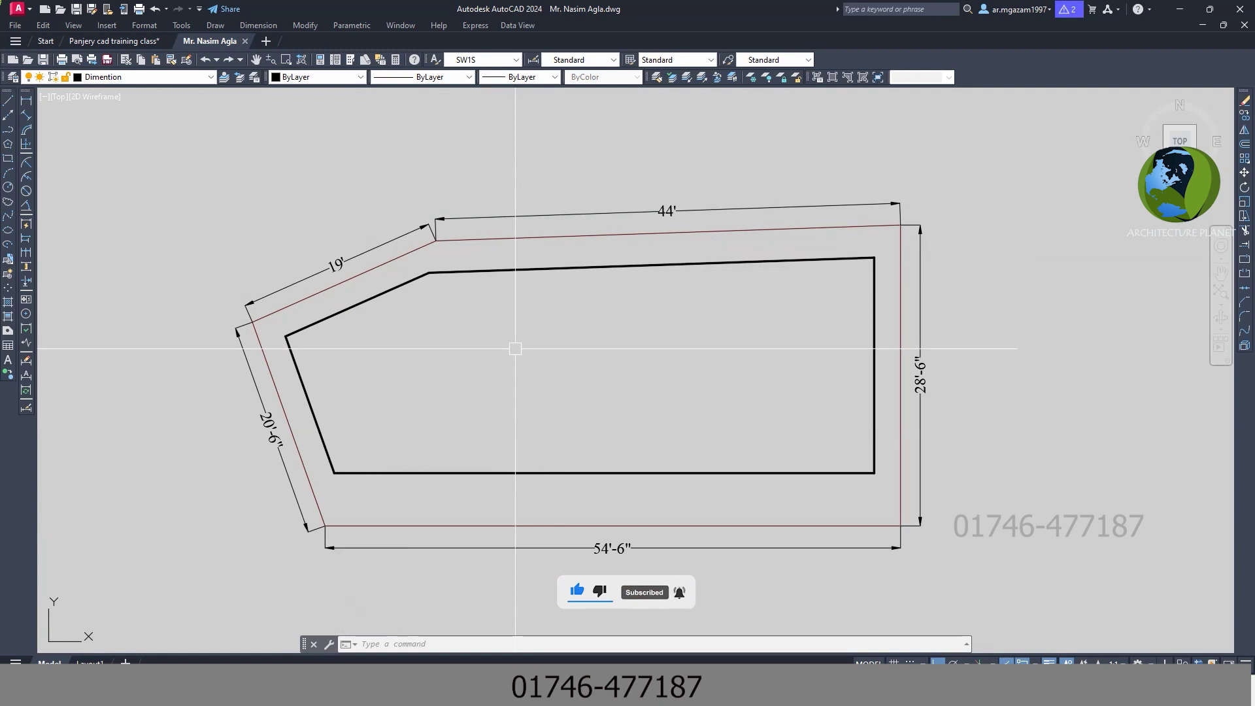
text(LTS)
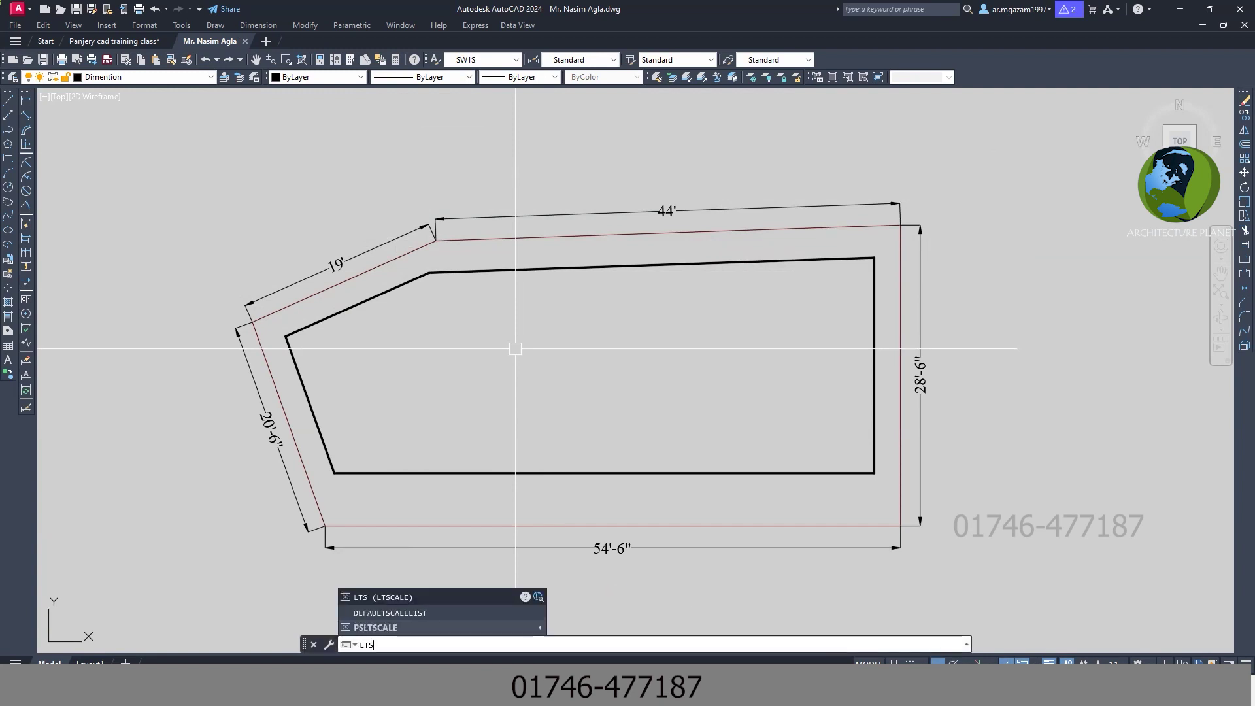
key(Return)
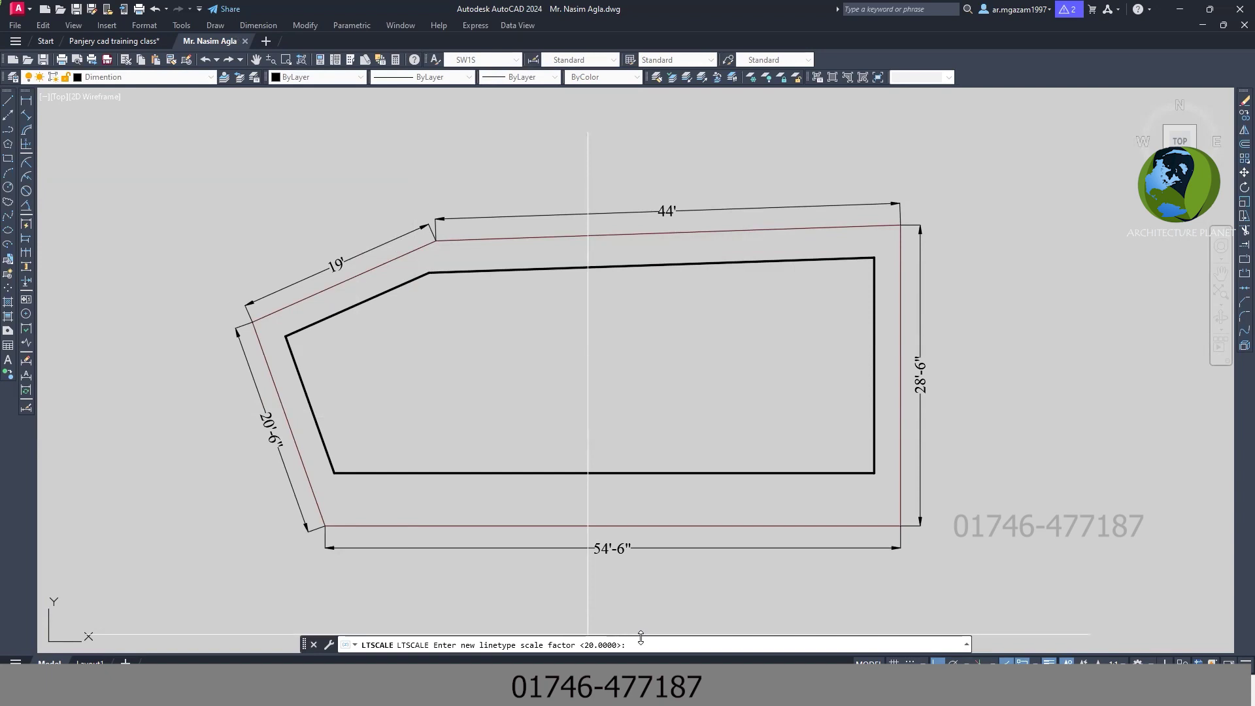
text(5)
key(Return)
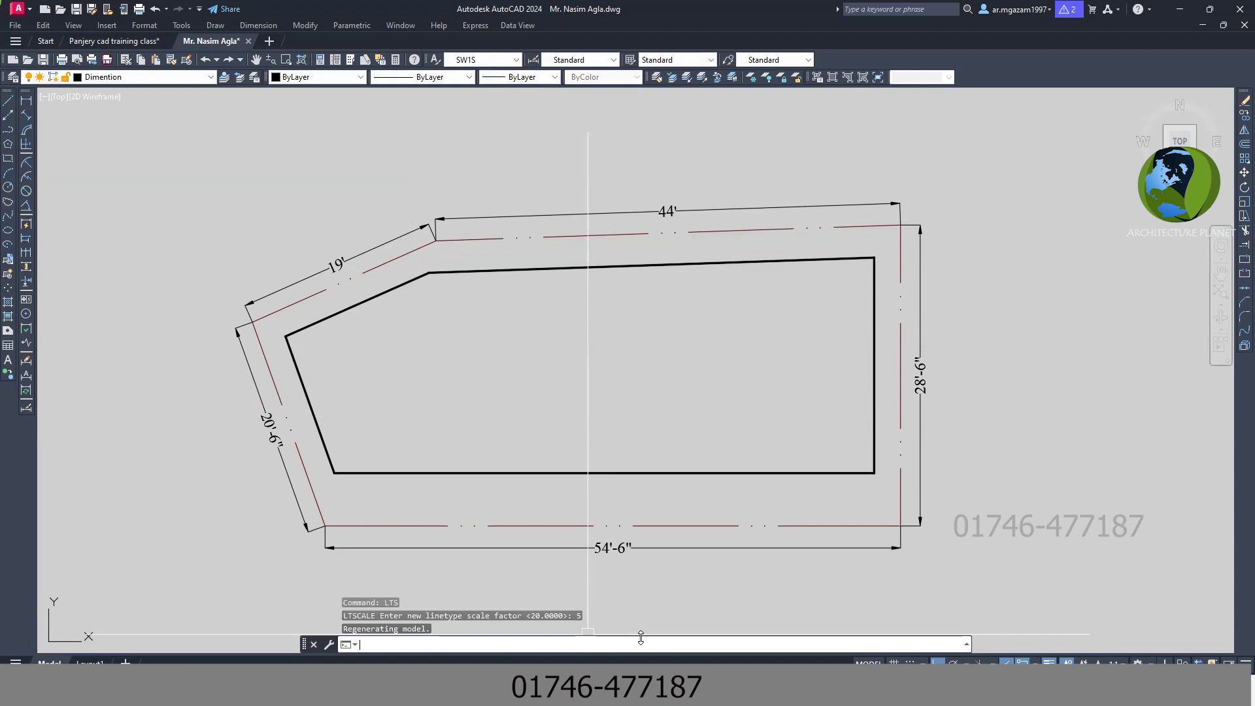
Step: Reset the linetype scale to 1 so the red boundary shows a fine dashed pattern
key(Escape)
middle_drag(508, 480, 523, 484)
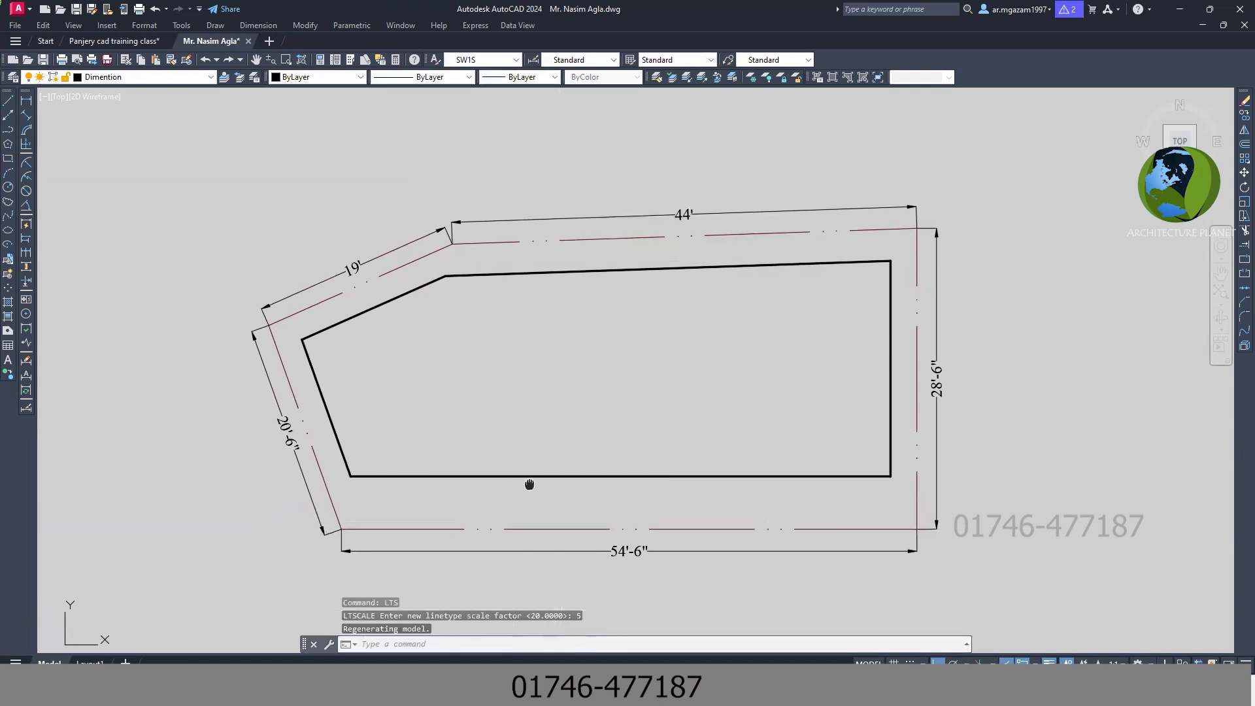
key(Escape)
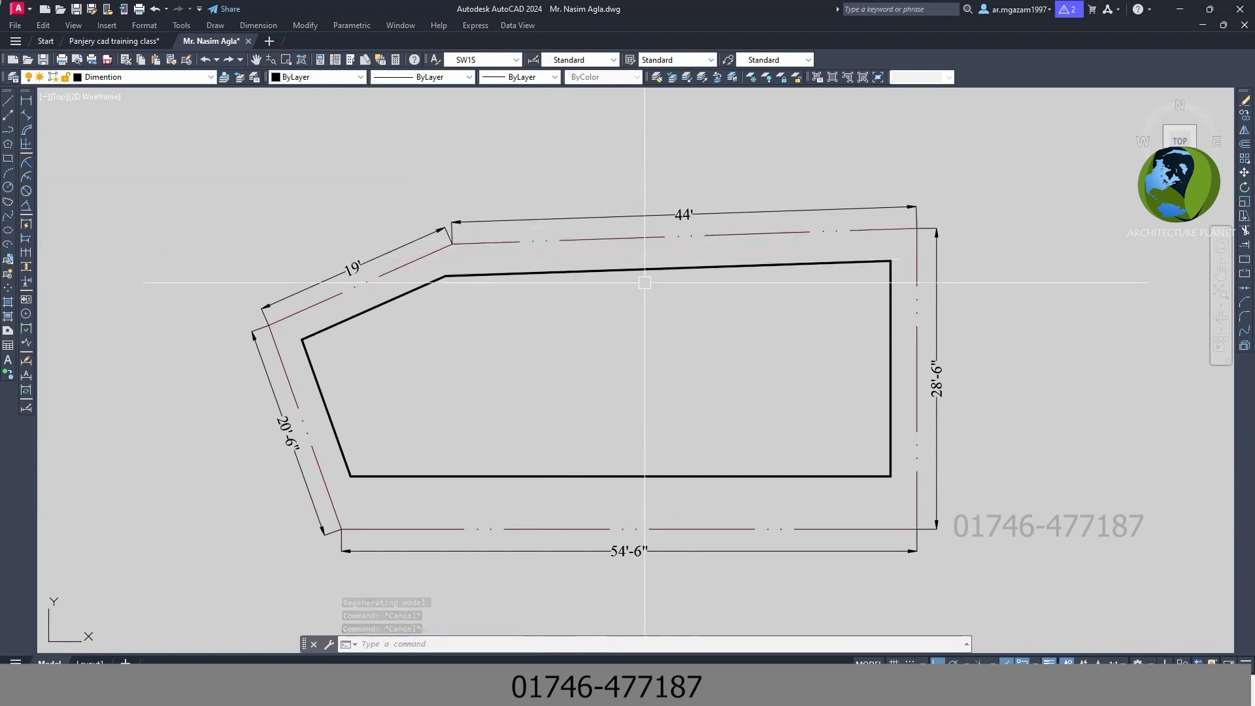
text(Llinetype scale)
key(Return)
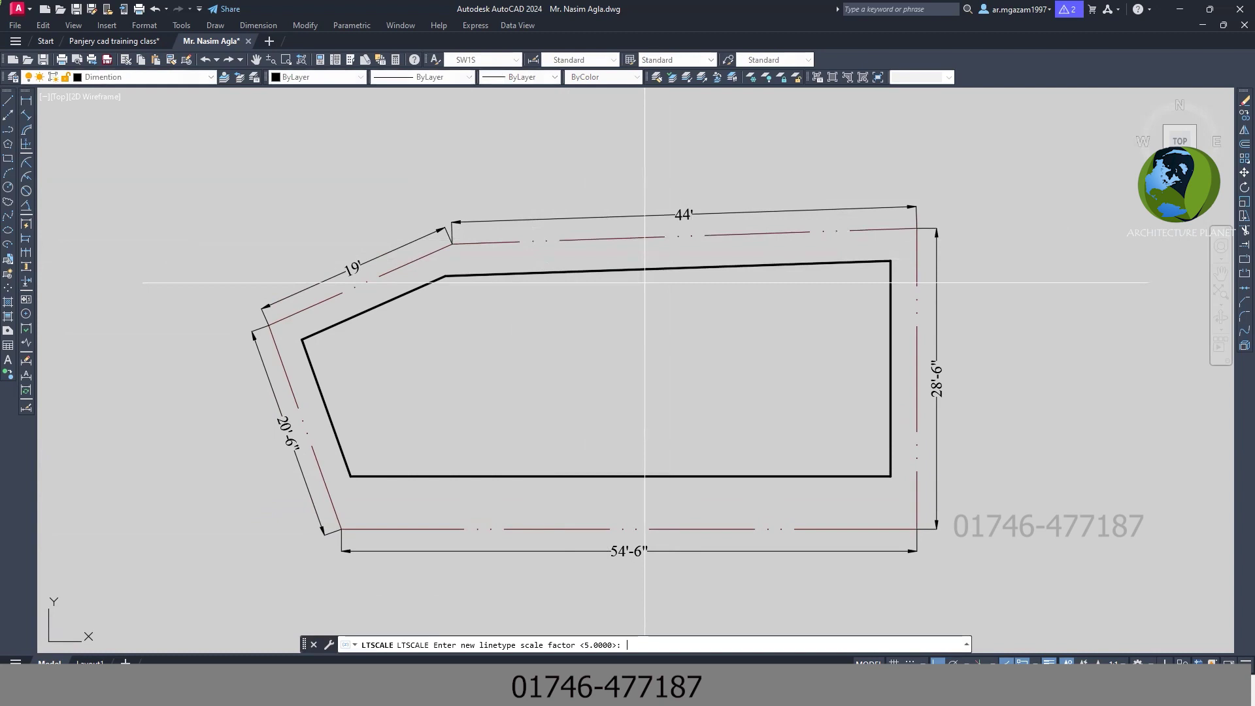
text(1)
key(Return)
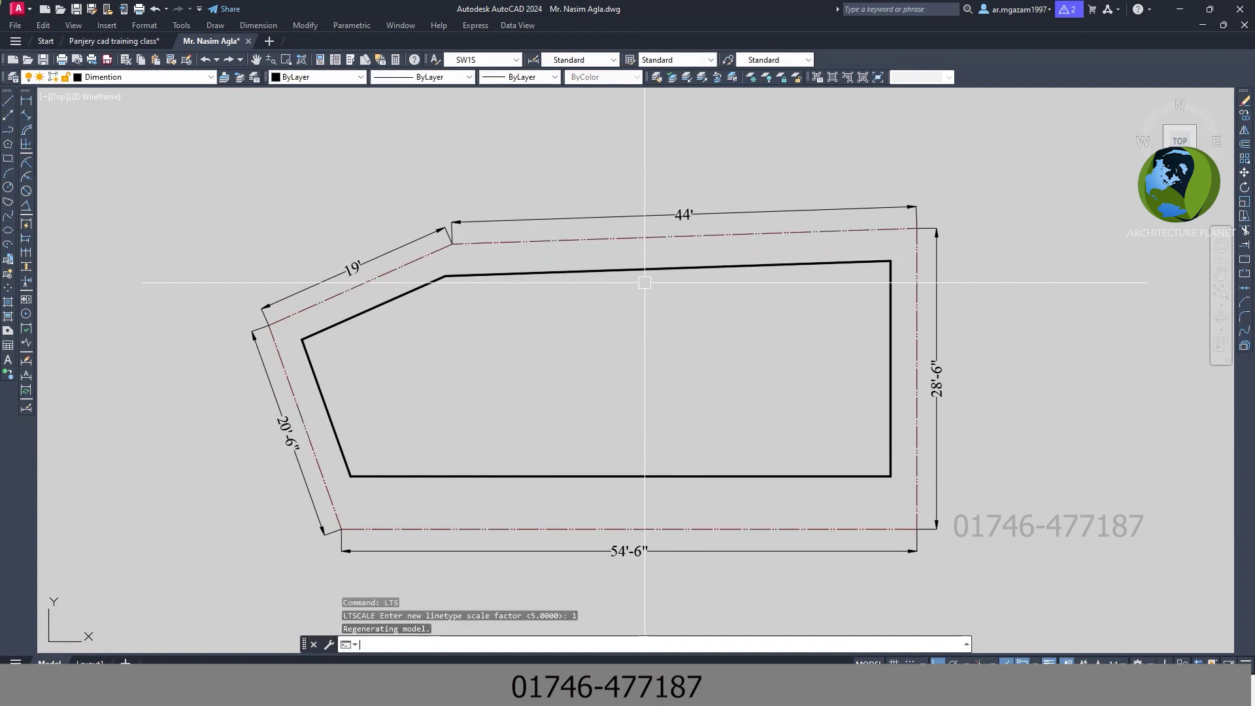
Step: Save the drawing with the linetype scale of 1
scroll(645, 283, down, 1)
scroll(580, 252, up, 1)
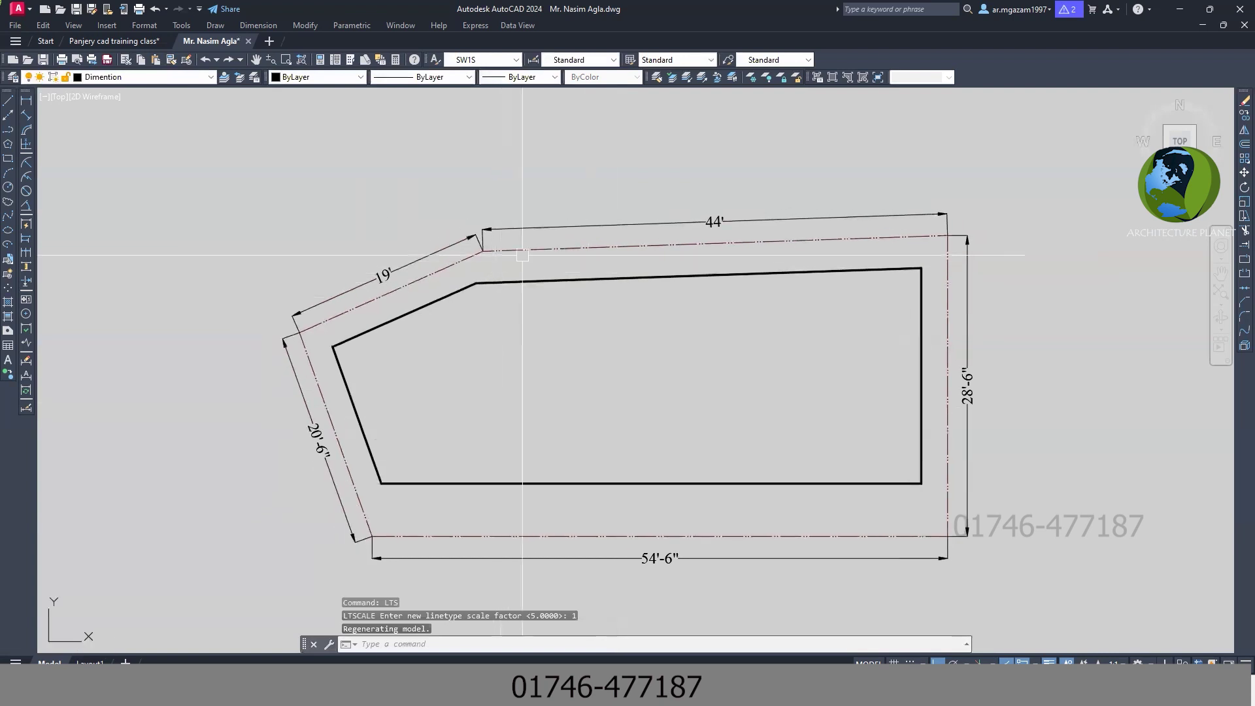
mouse_move(541, 369)
middle_down()
mouse_move(485, 340)
mouse_move(470, 347)
middle_up()
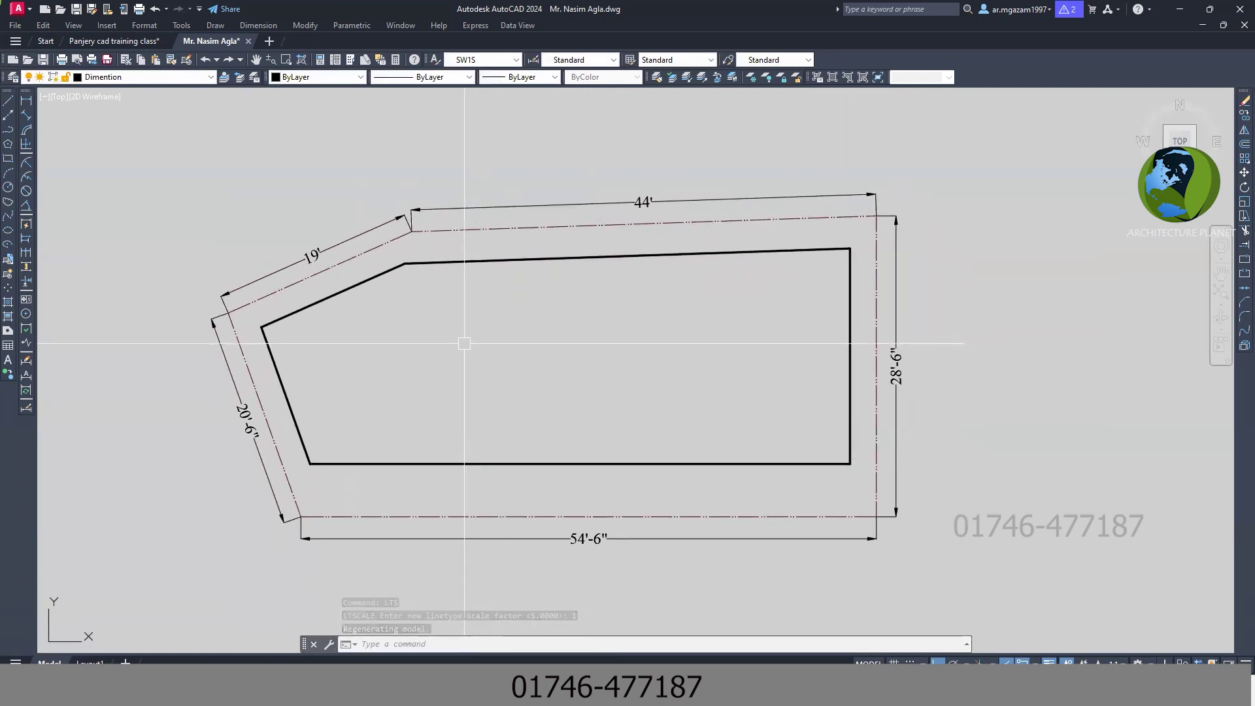
key(ctrl+s)
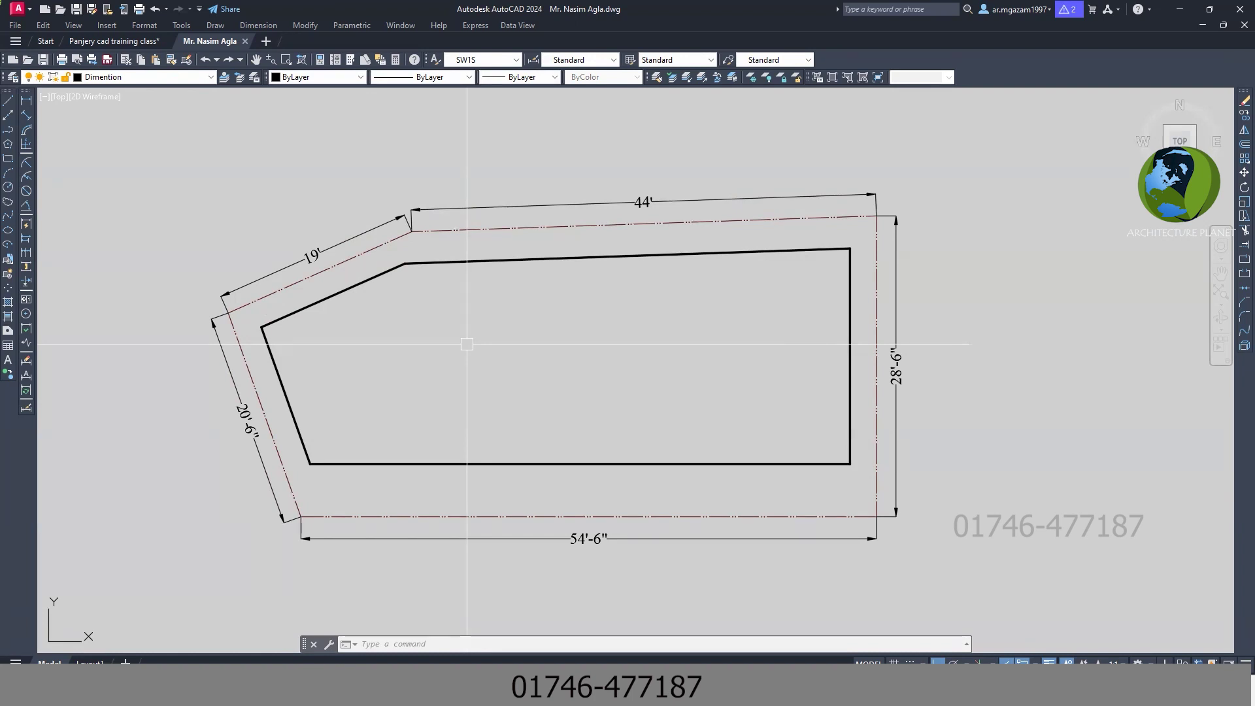
Step: Offset the upper-left diagonal and top inner edges 5 units inward
text(p)
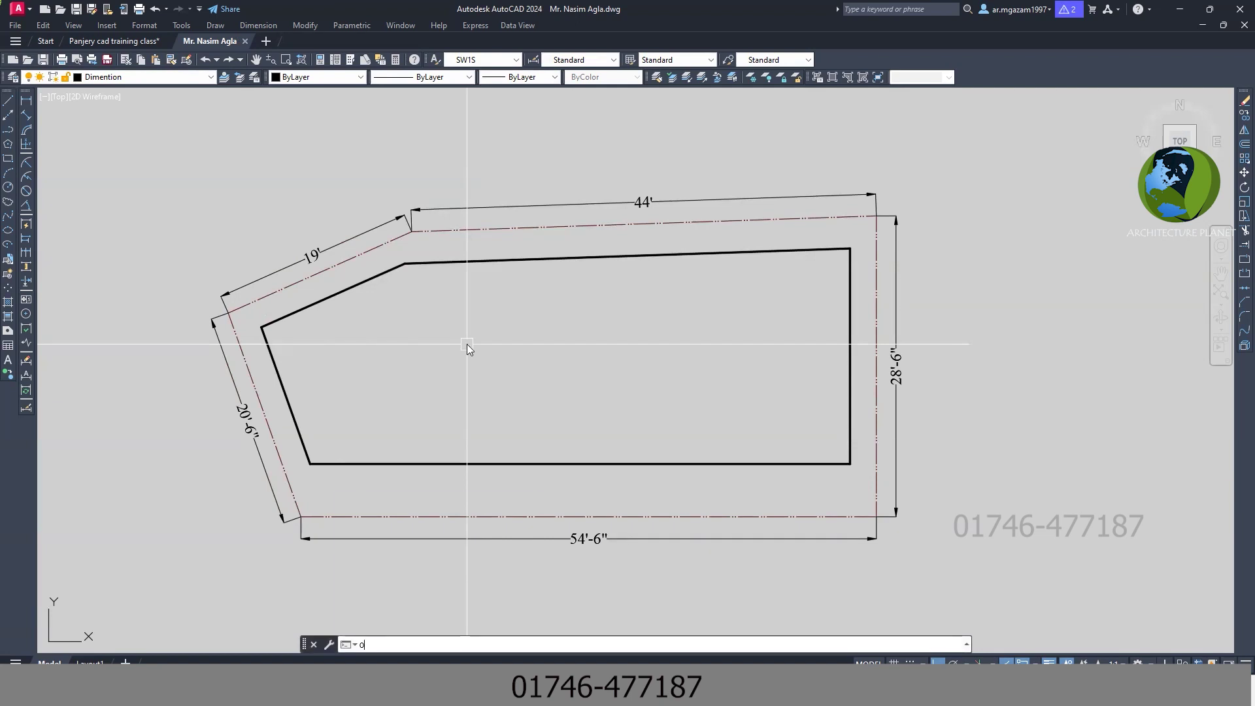
key(Return)
text(5)
key(Return)
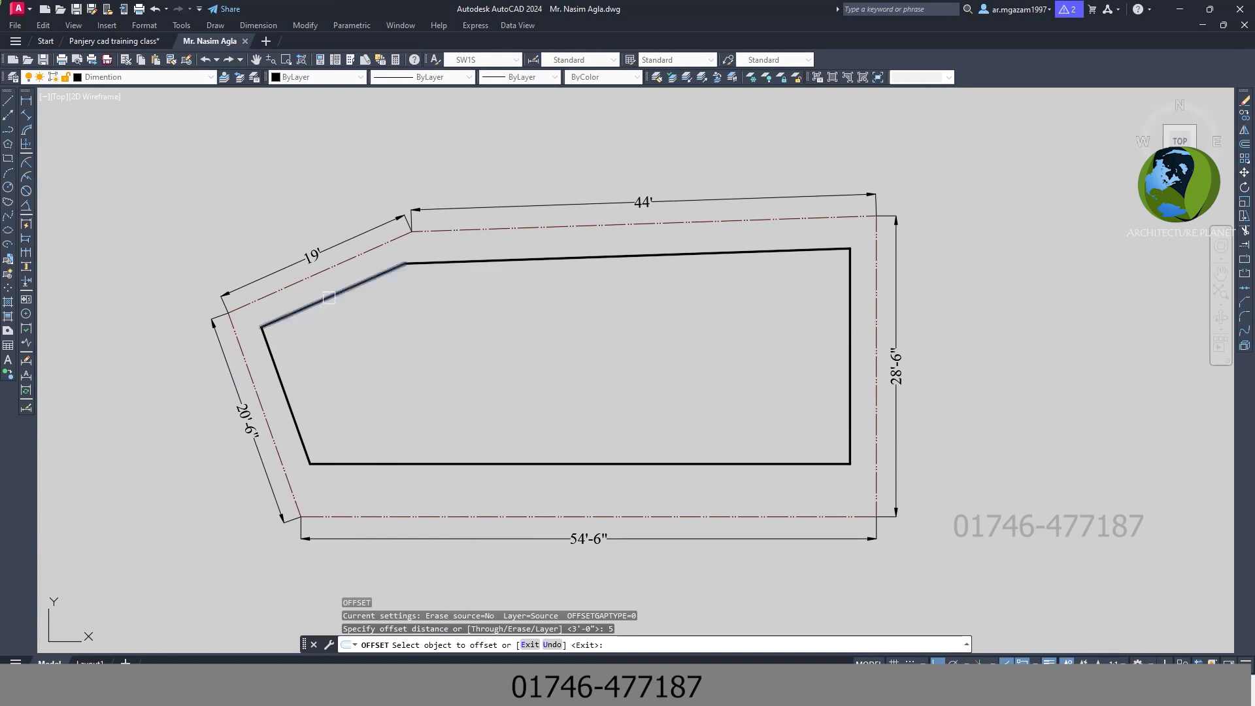
click(332, 295)
click(350, 318)
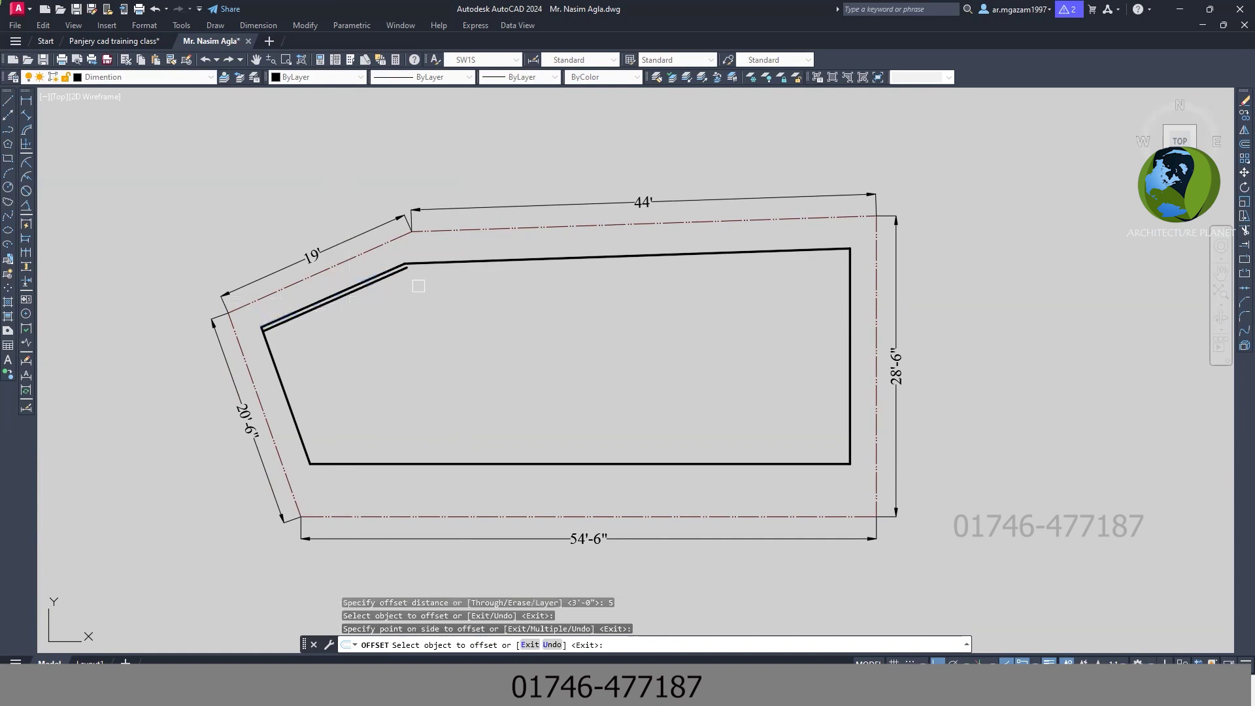
click(426, 267)
click(431, 288)
Step: Offset the lower-left diagonal, bottom and right inner edges 5 units inward
click(288, 366)
click(325, 359)
click(376, 463)
click(665, 403)
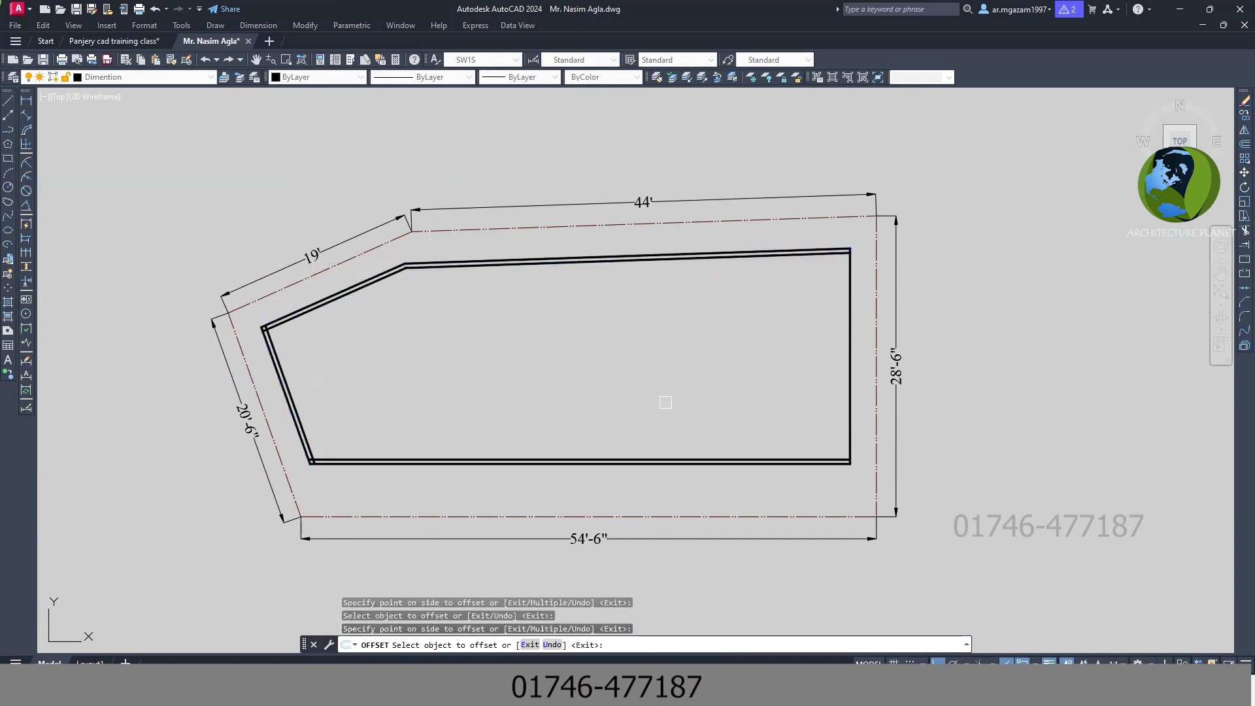
click(850, 382)
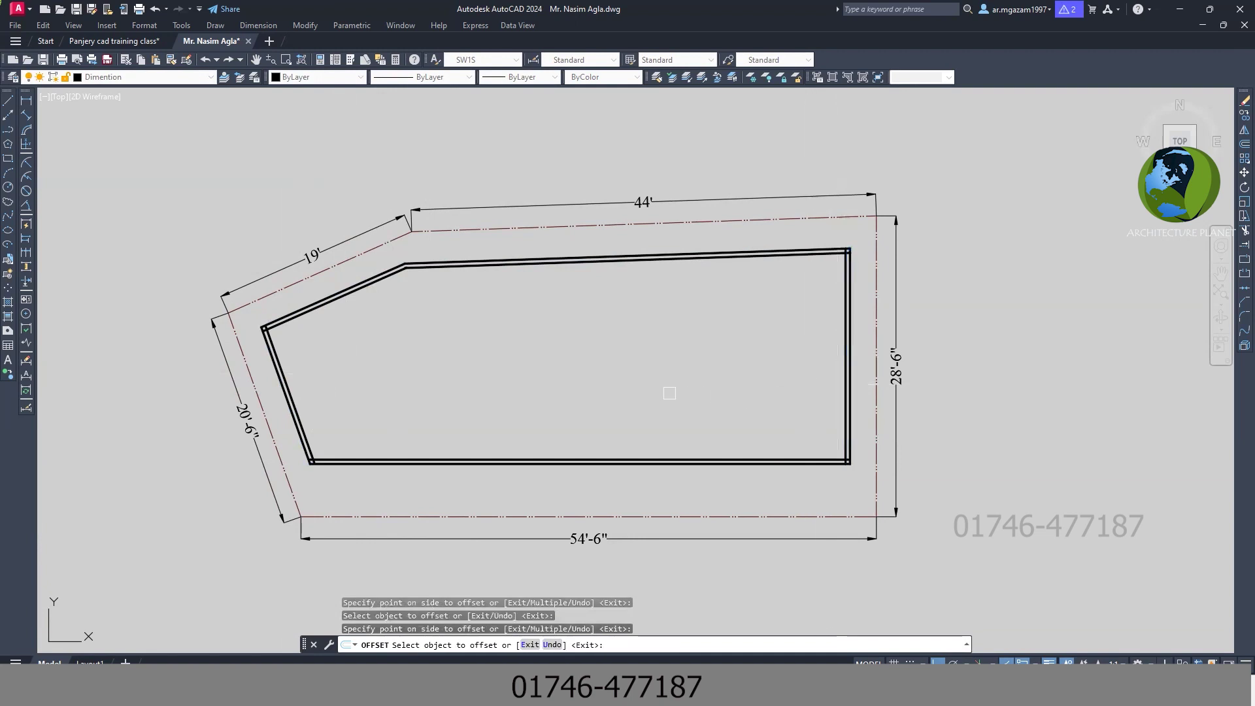
middle_drag(670, 393, 684, 399)
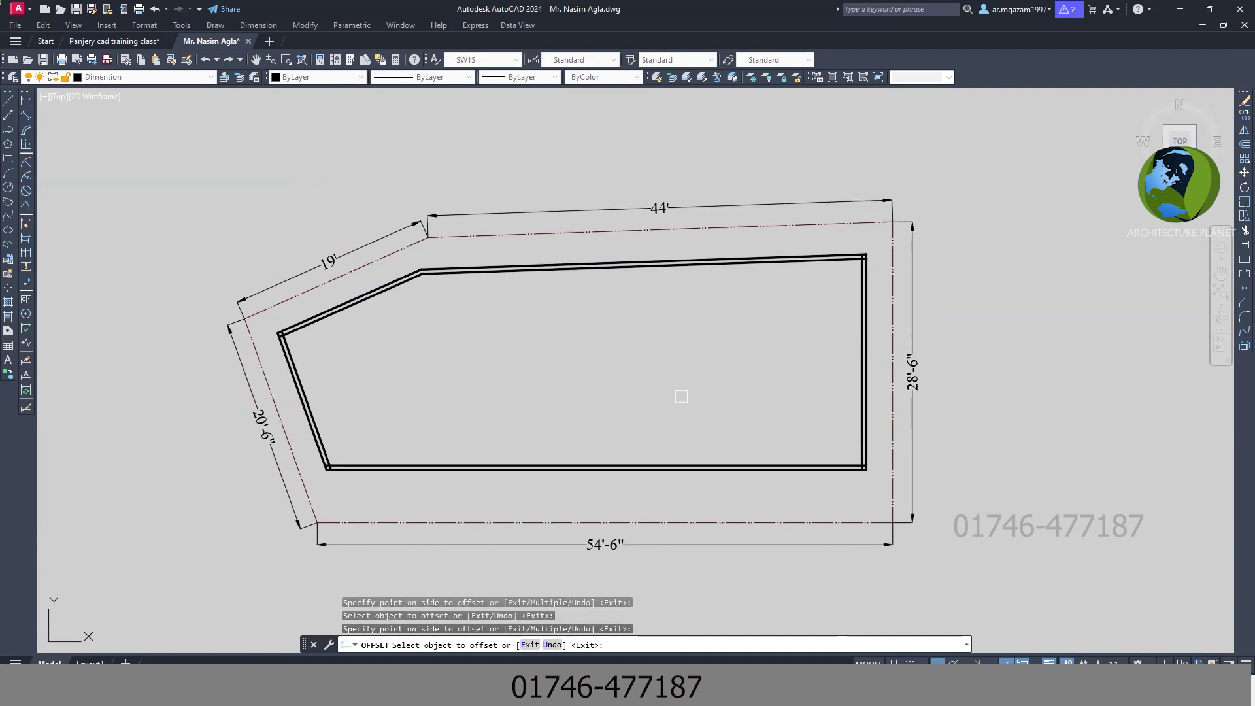
Step: Finish the offset, bring the bottom-left wall corner into view, and save
key(Escape)
key(Escape)
key(Escape)
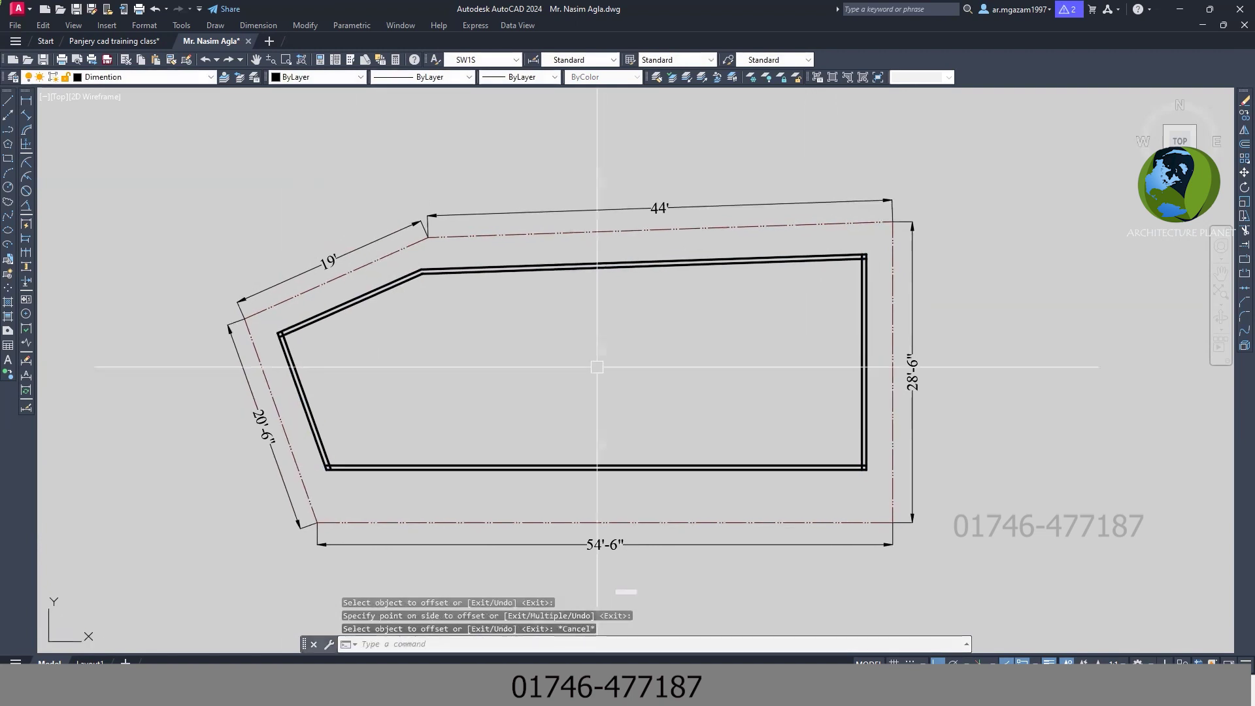
scroll(866, 261, up, 2)
scroll(866, 261, up, 2)
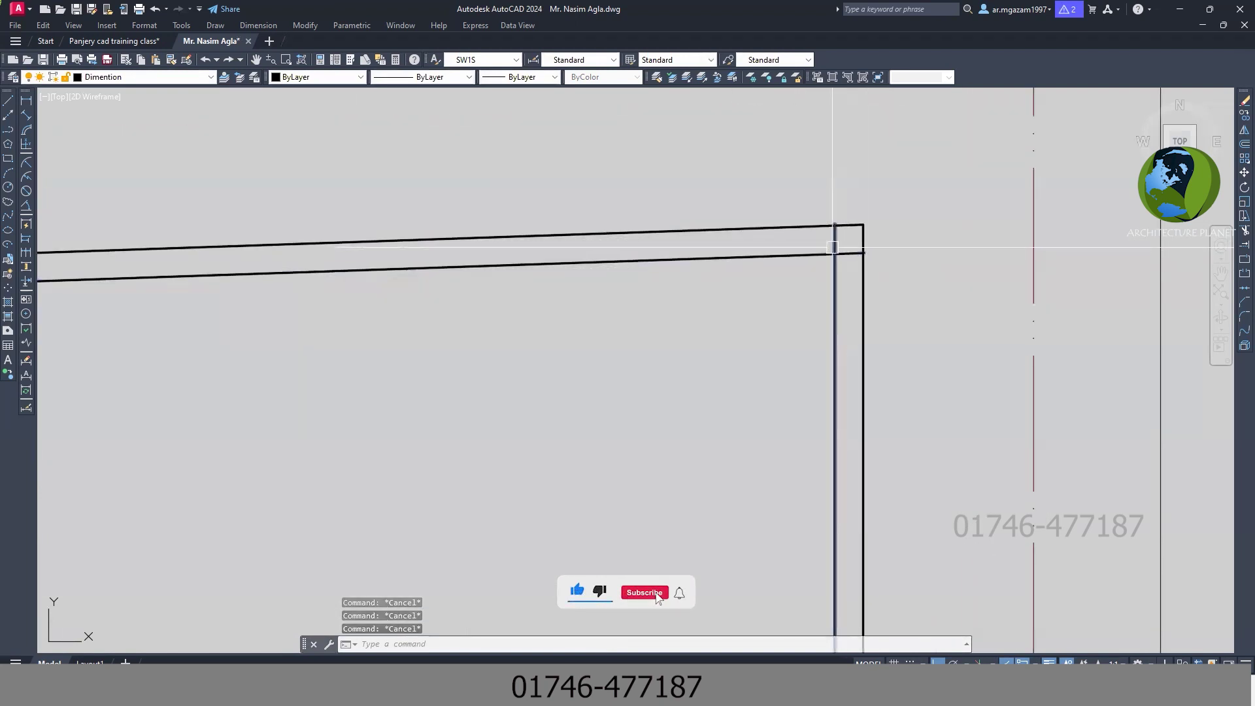
scroll(824, 245, down, 4)
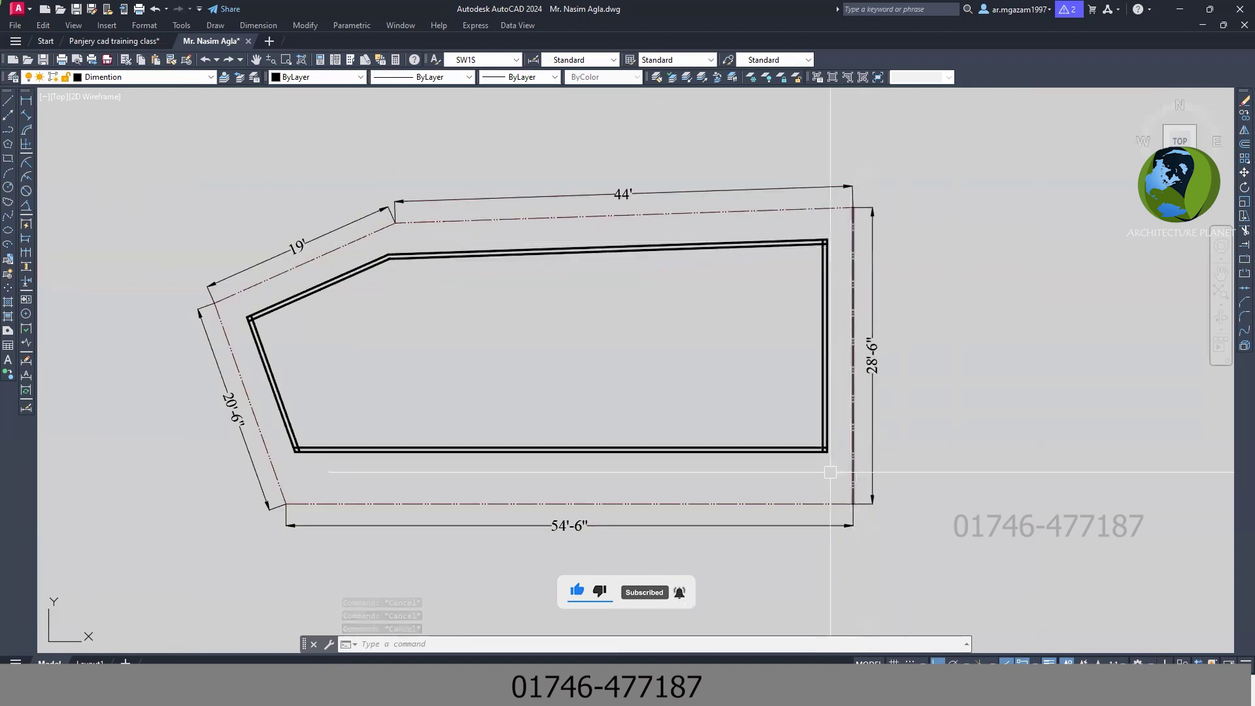
scroll(800, 392, up, 5)
scroll(799, 434, down, 8)
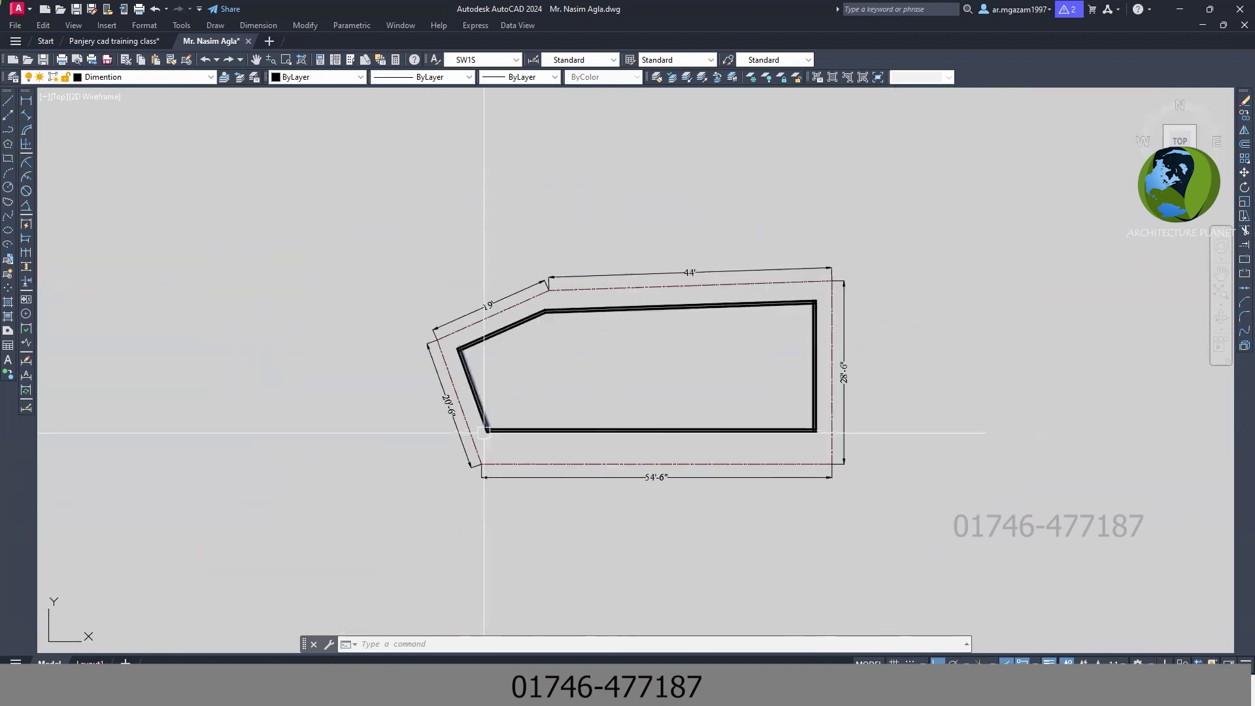
scroll(484, 428, up, 5)
scroll(484, 425, down, 3)
middle_drag(518, 327, 519, 402)
scroll(504, 321, up, 2)
middle_drag(504, 322, 448, 322)
key(ctrl+s)
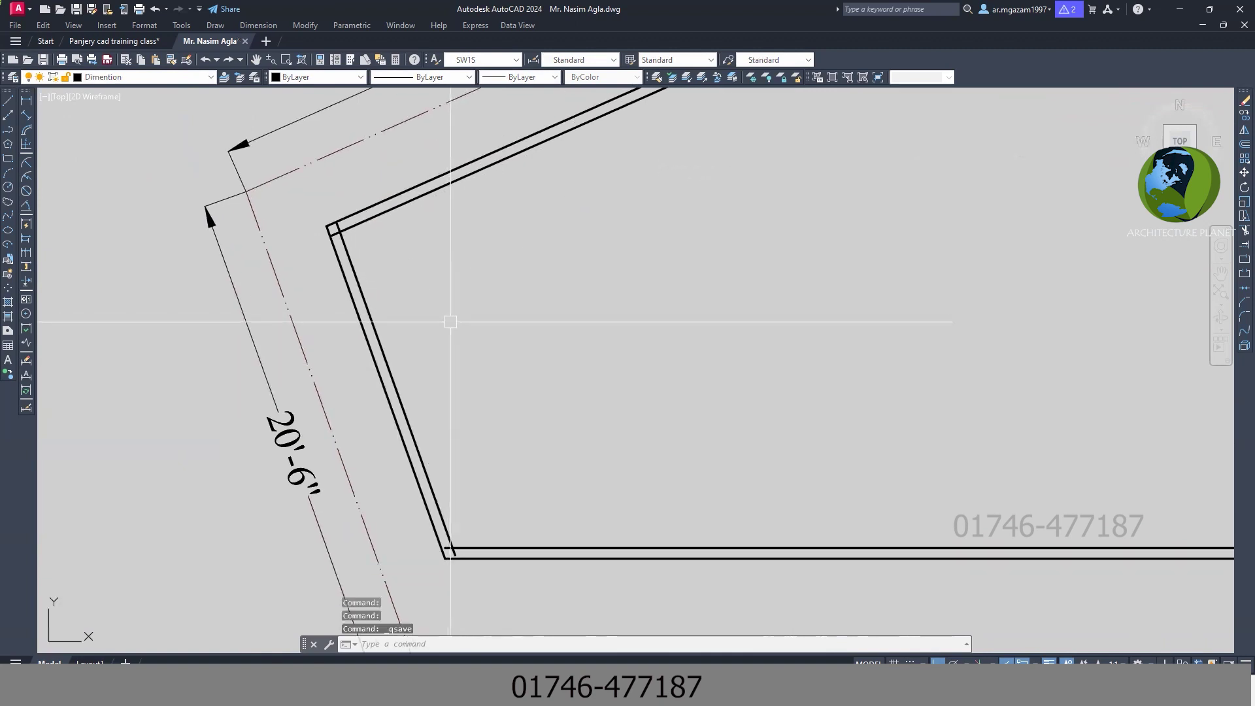
Step: Fillet the inner top and left wall lines into a sharp corner
scroll(392, 275, down, 1)
scroll(370, 265, up, 1)
scroll(368, 265, up, 1)
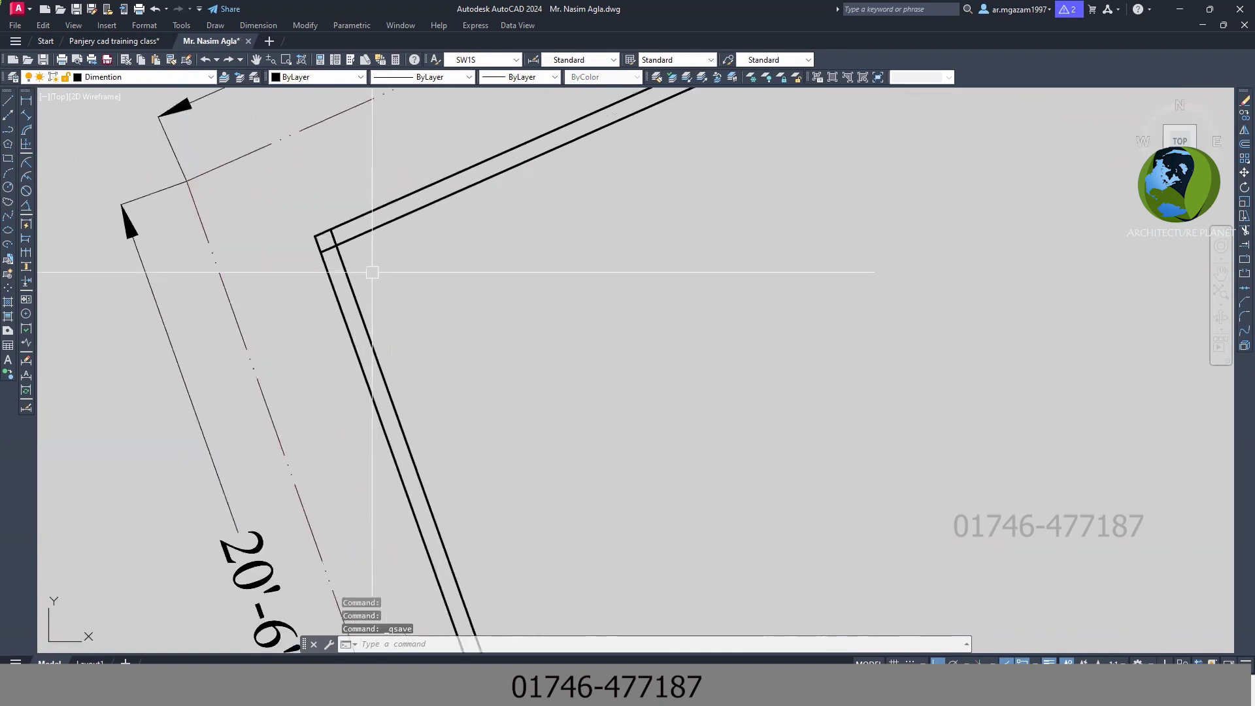
text(f)
key(Return)
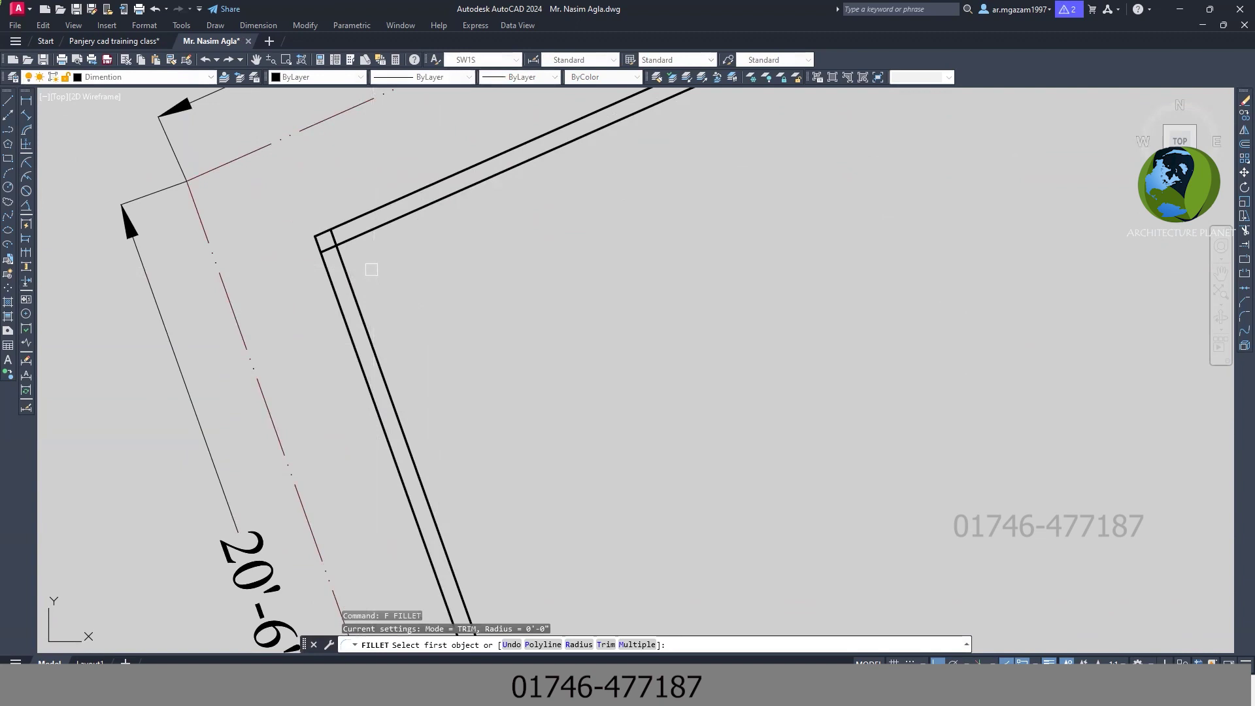
scroll(366, 274, down, 1)
scroll(352, 301, down, 1)
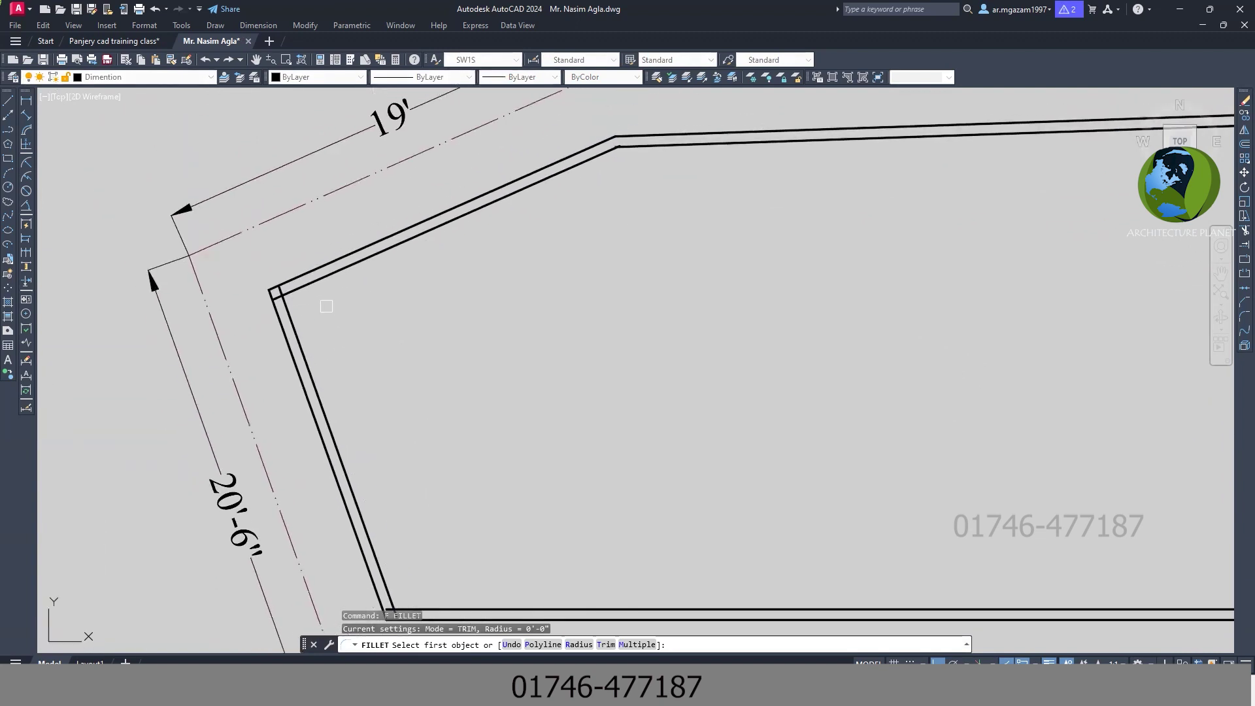
scroll(322, 308, up, 1)
click(296, 274)
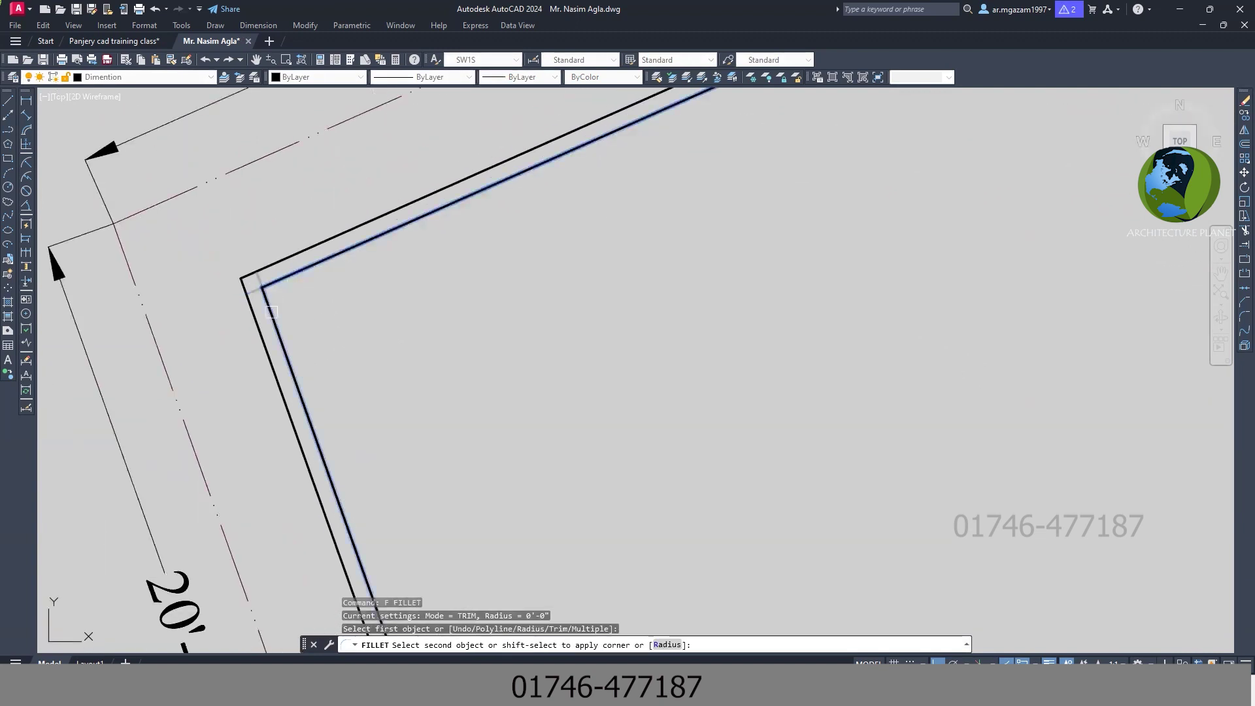
click(265, 301)
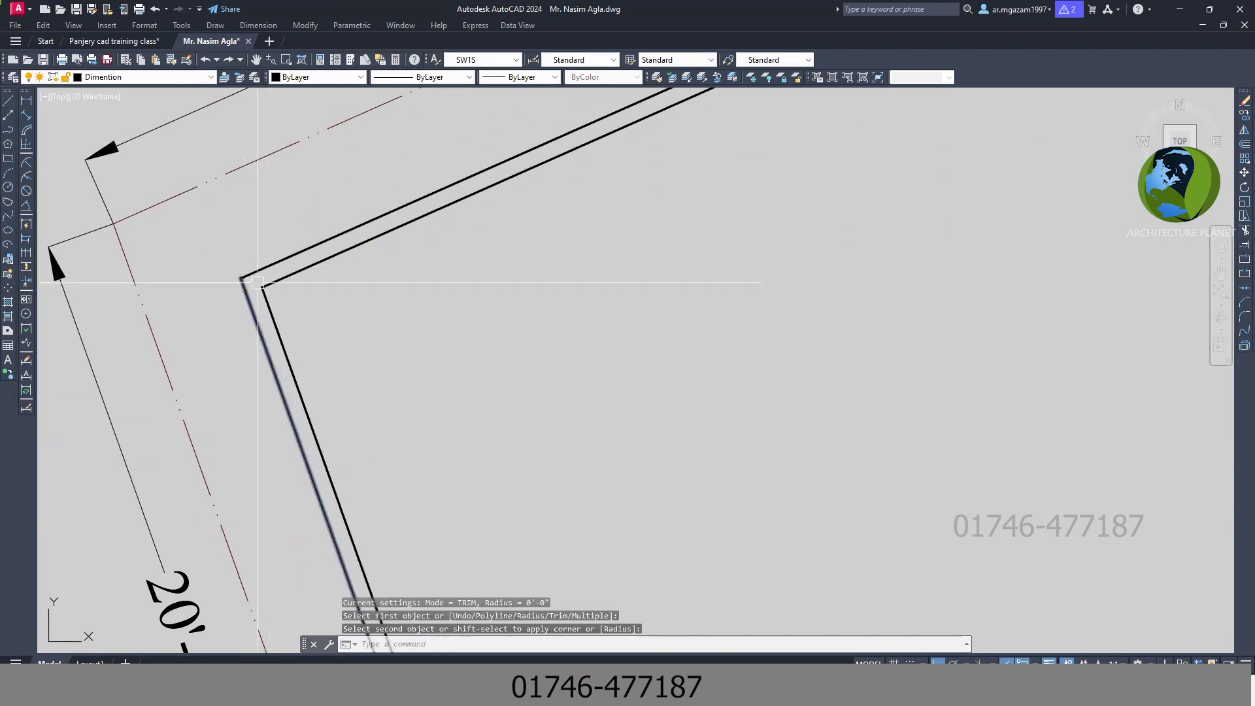
scroll(239, 283, down, 2)
scroll(518, 342, up, 2)
scroll(542, 232, up, 4)
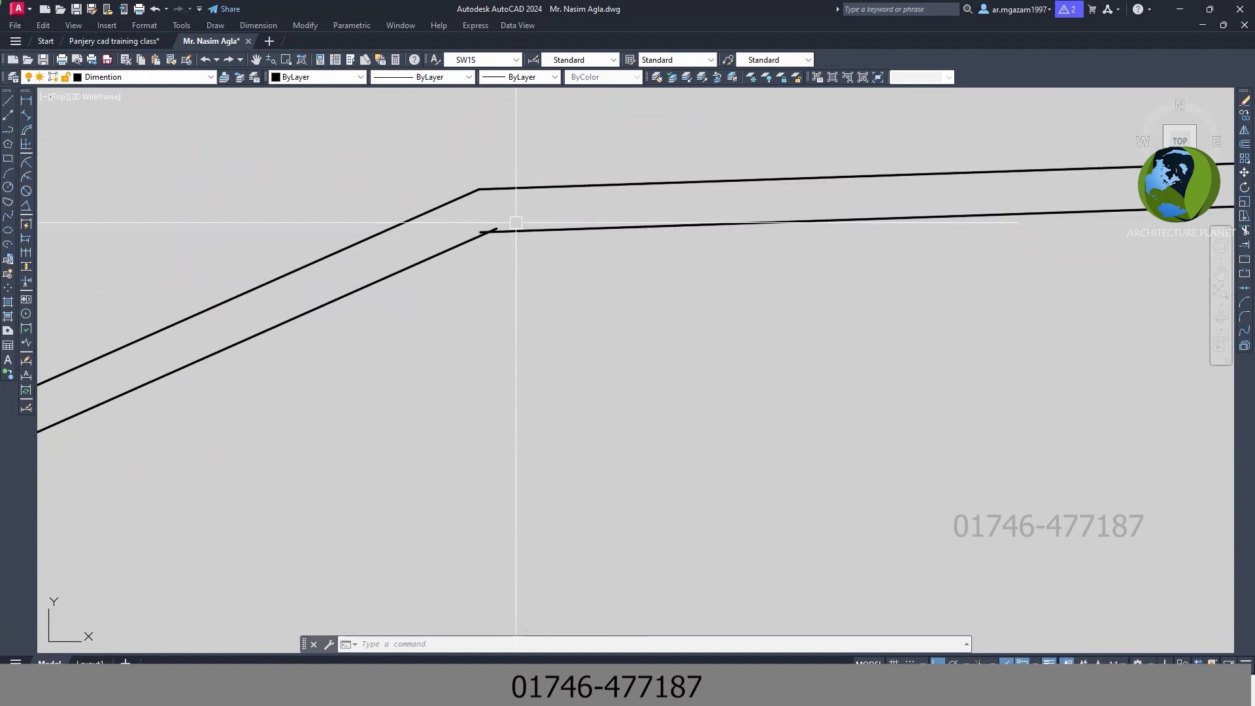
scroll(507, 226, down, 1)
scroll(466, 272, down, 3)
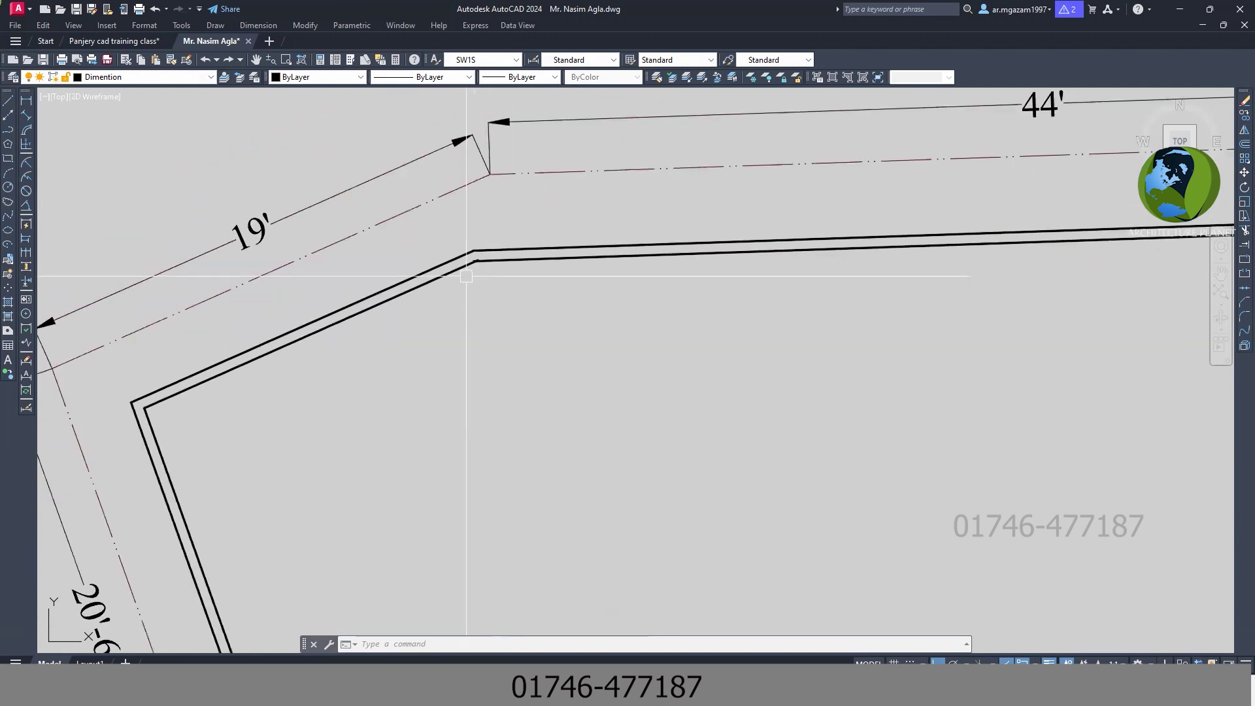
scroll(466, 275, down, 2)
scroll(490, 274, up, 3)
scroll(503, 272, up, 2)
scroll(452, 302, up, 2)
scroll(452, 302, up, 2)
scroll(424, 293, up, 2)
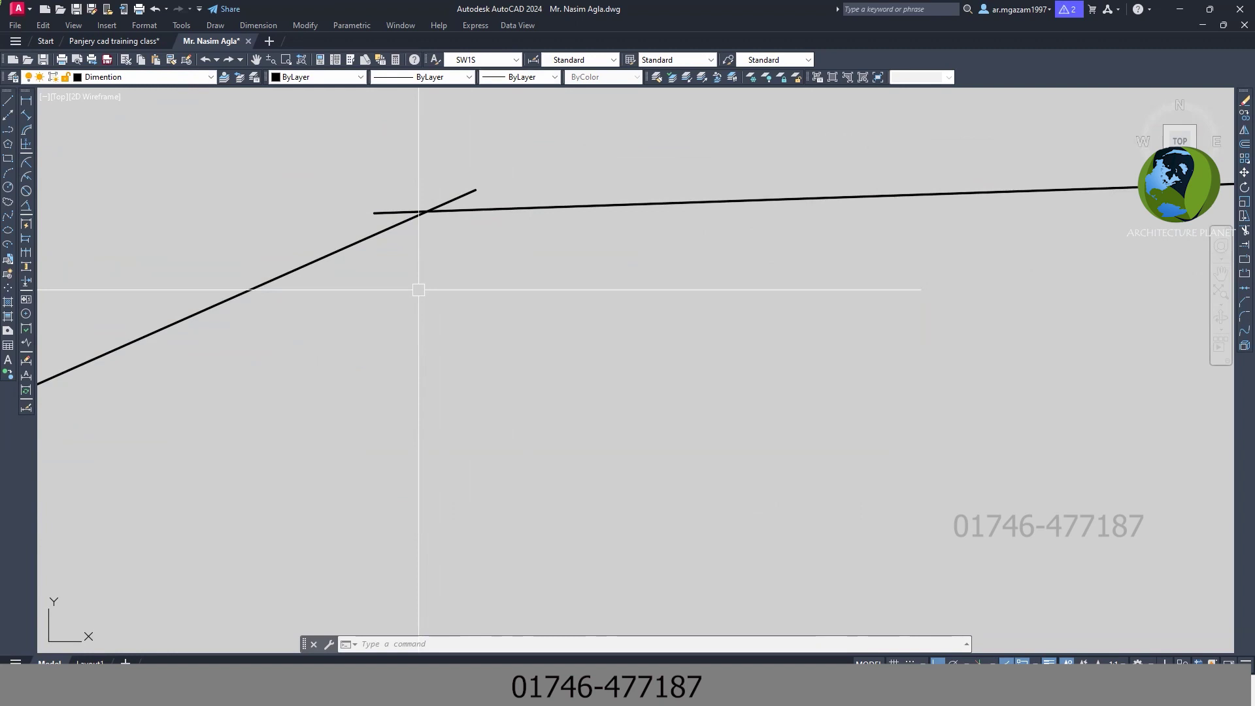
Step: Fillet the sloped wall line with the upper line into a sharp corner
key(Return)
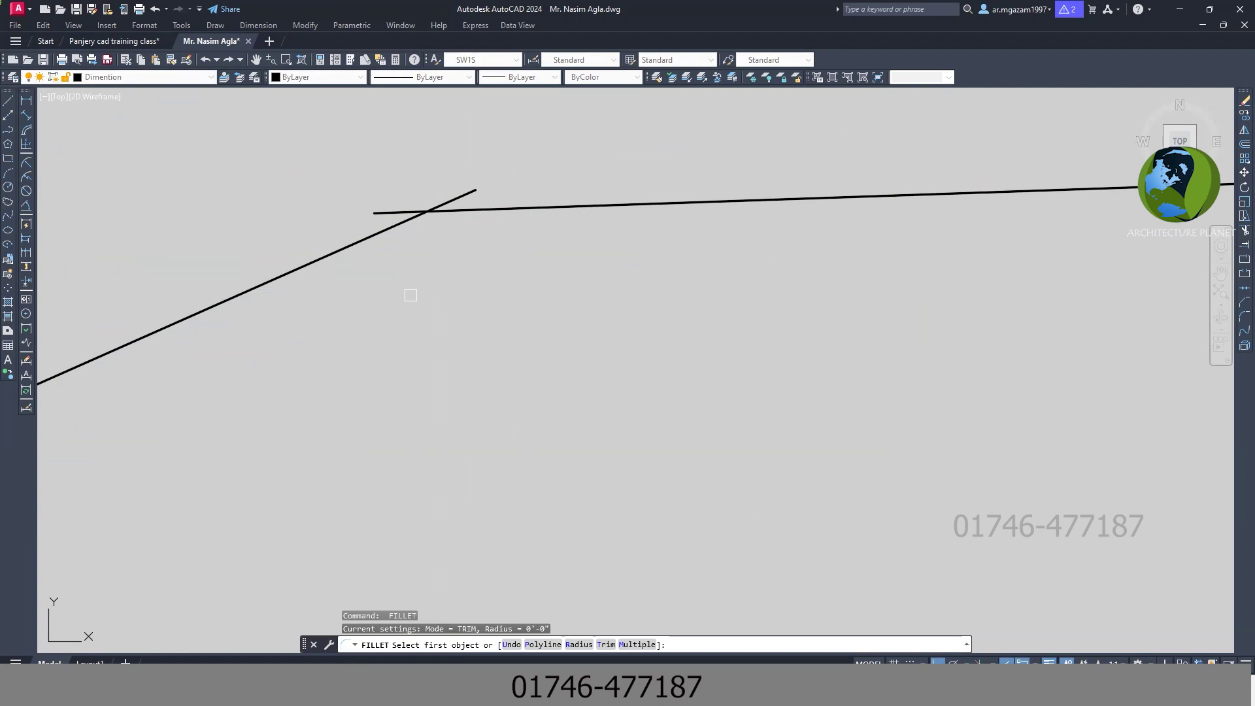
click(342, 255)
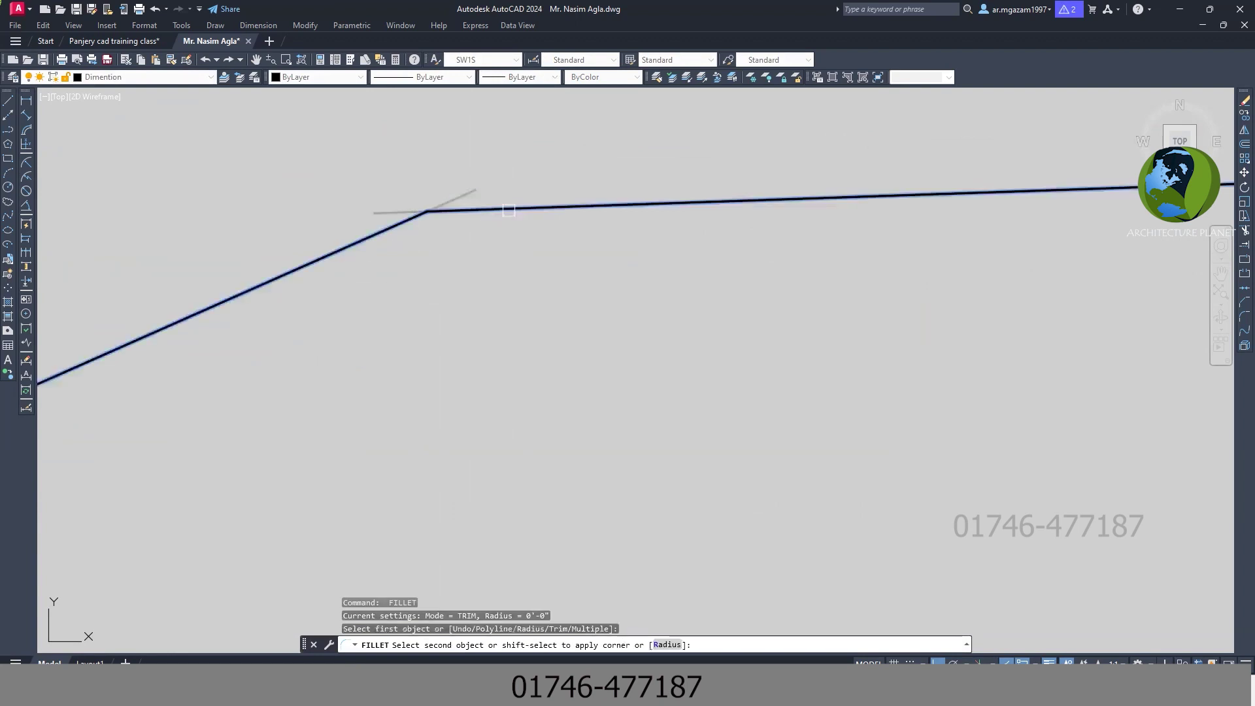
click(507, 208)
middle_drag(731, 294, 433, 298)
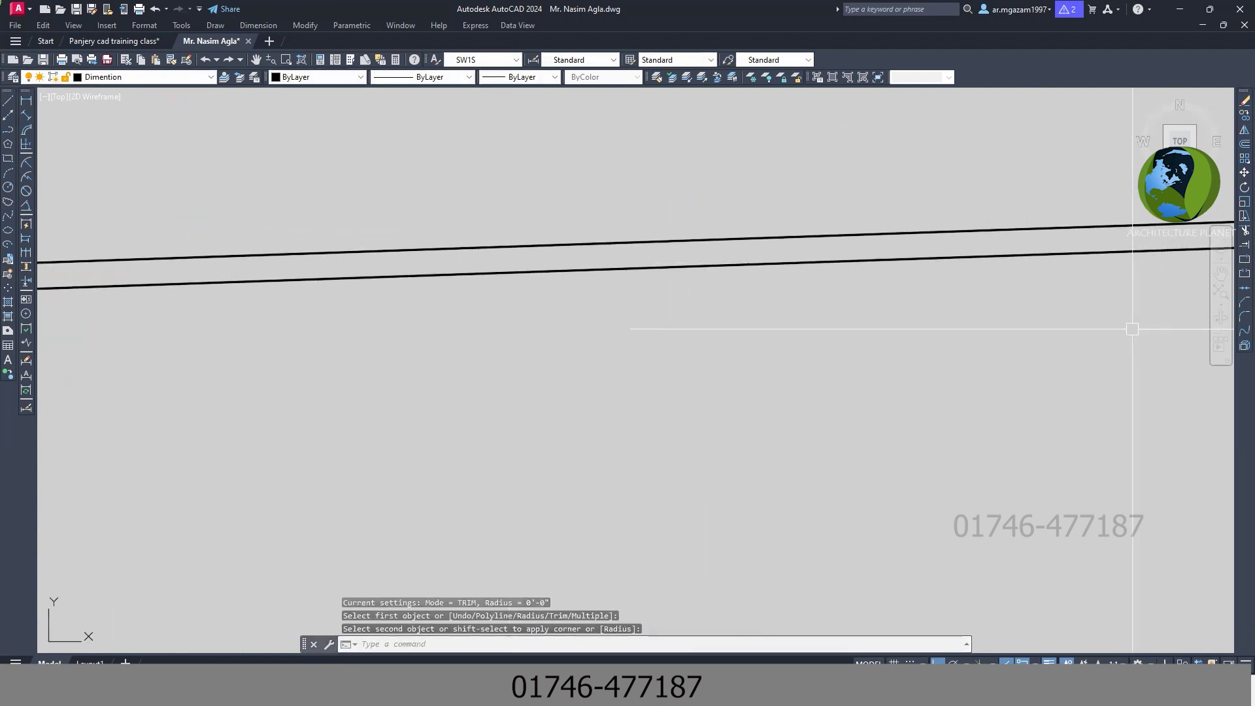
scroll(433, 298, down, 3)
scroll(691, 288, up, 3)
scroll(672, 317, up, 2)
mouse_move(510, 313)
middle_down()
mouse_move(575, 301)
mouse_move(603, 325)
middle_up()
Step: End the fillet, save the drawing, and centre the view on the crossing lines
key(Escape)
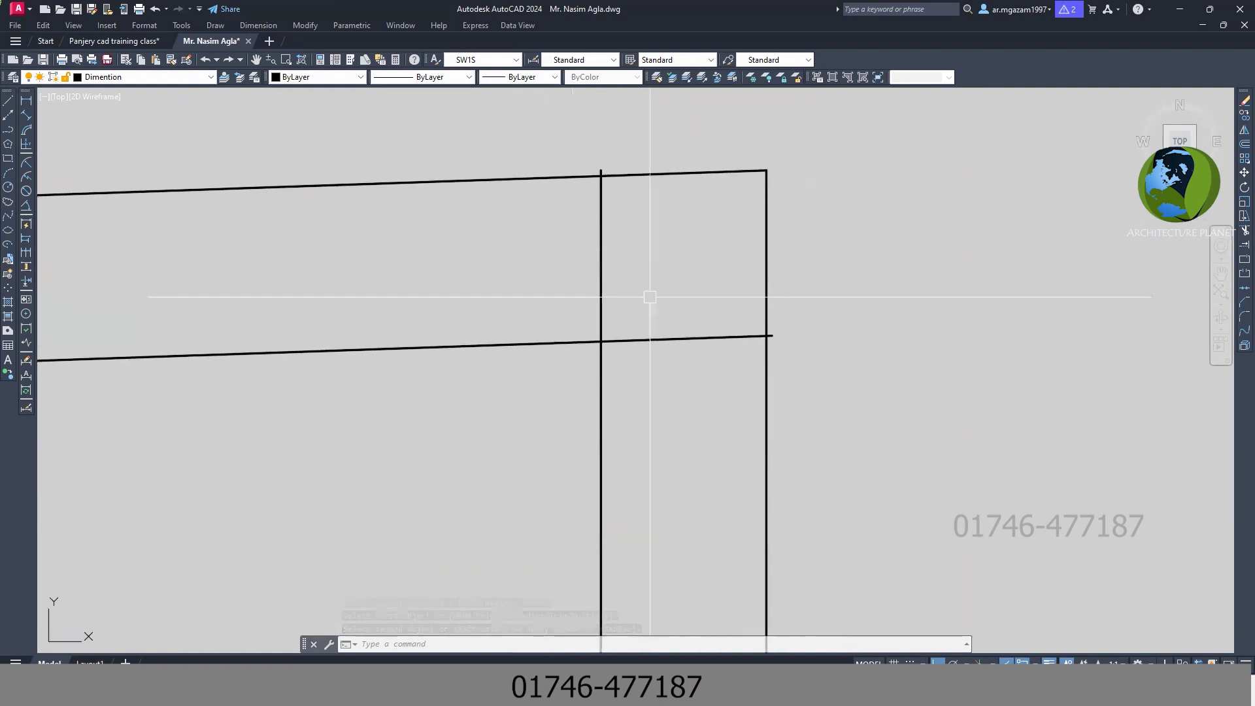
key(ctrl+s)
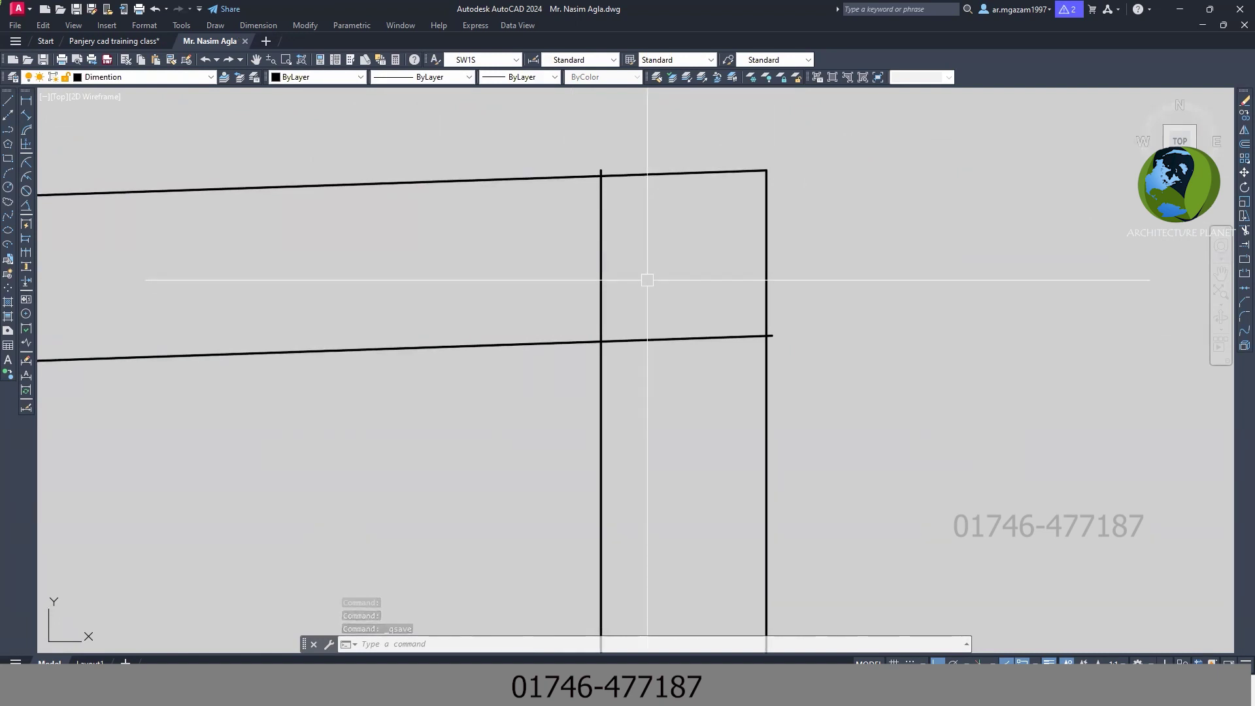
scroll(647, 280, up, 2)
middle_drag(652, 283, 608, 374)
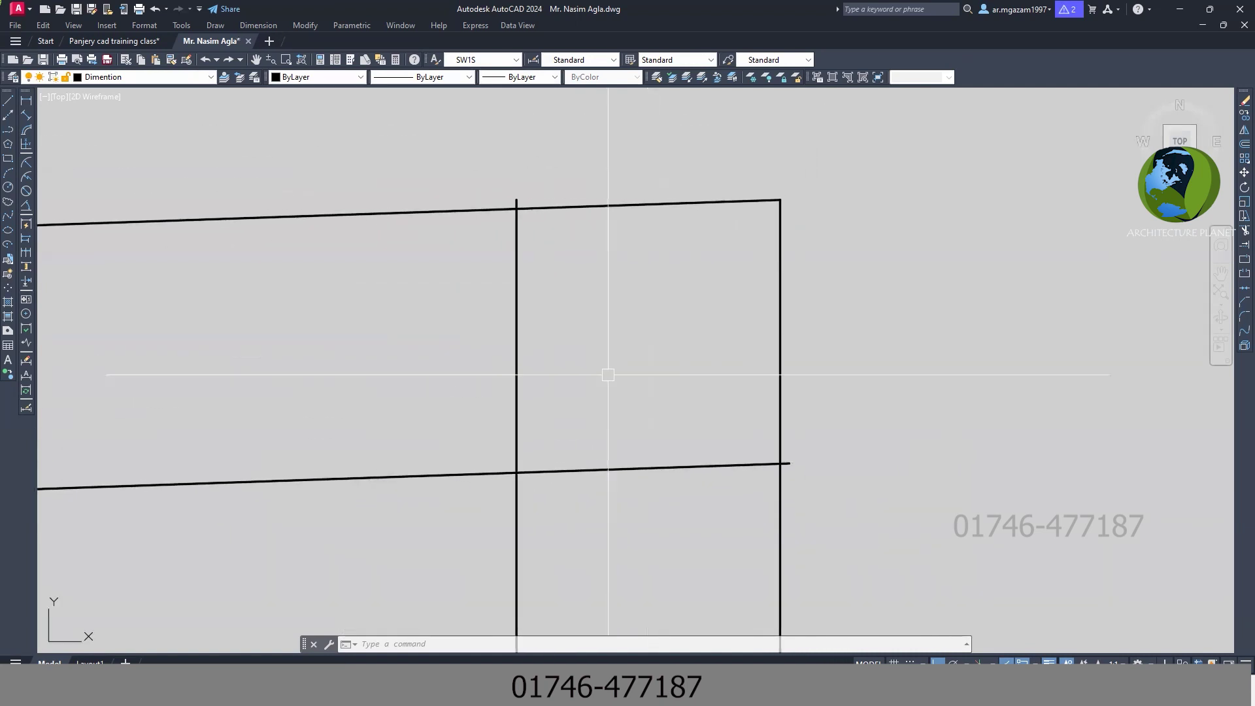
middle_drag(579, 448, 547, 462)
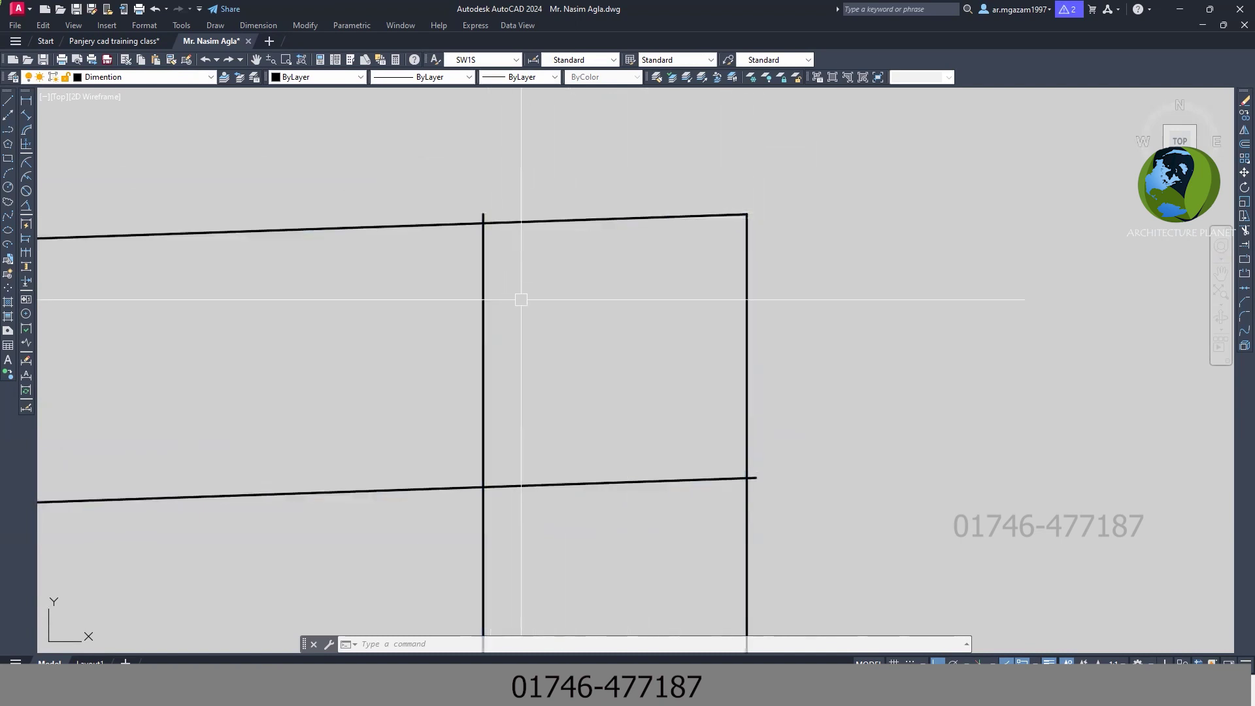
Step: Trial-trim the crossing wall lines, undo the trims, and save the drawing
text(tr)
key(Return)
click(487, 299)
click(566, 484)
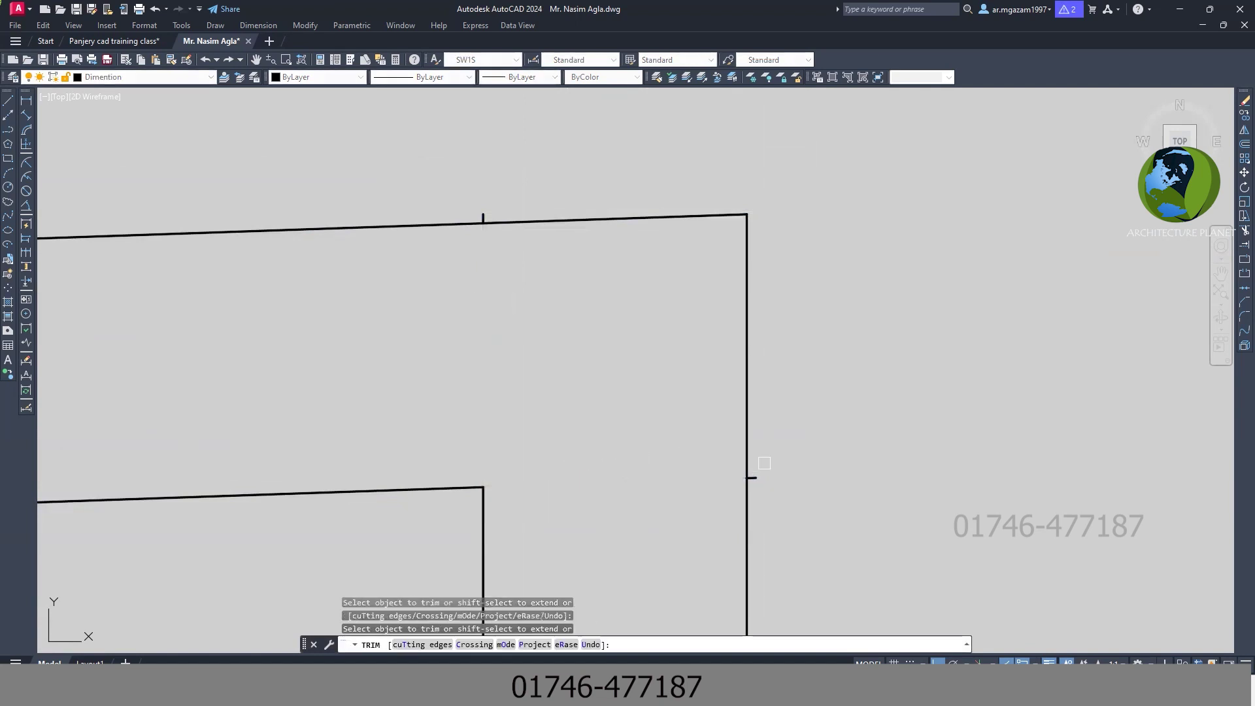
click(745, 477)
key(Escape)
key(ctrl+z)
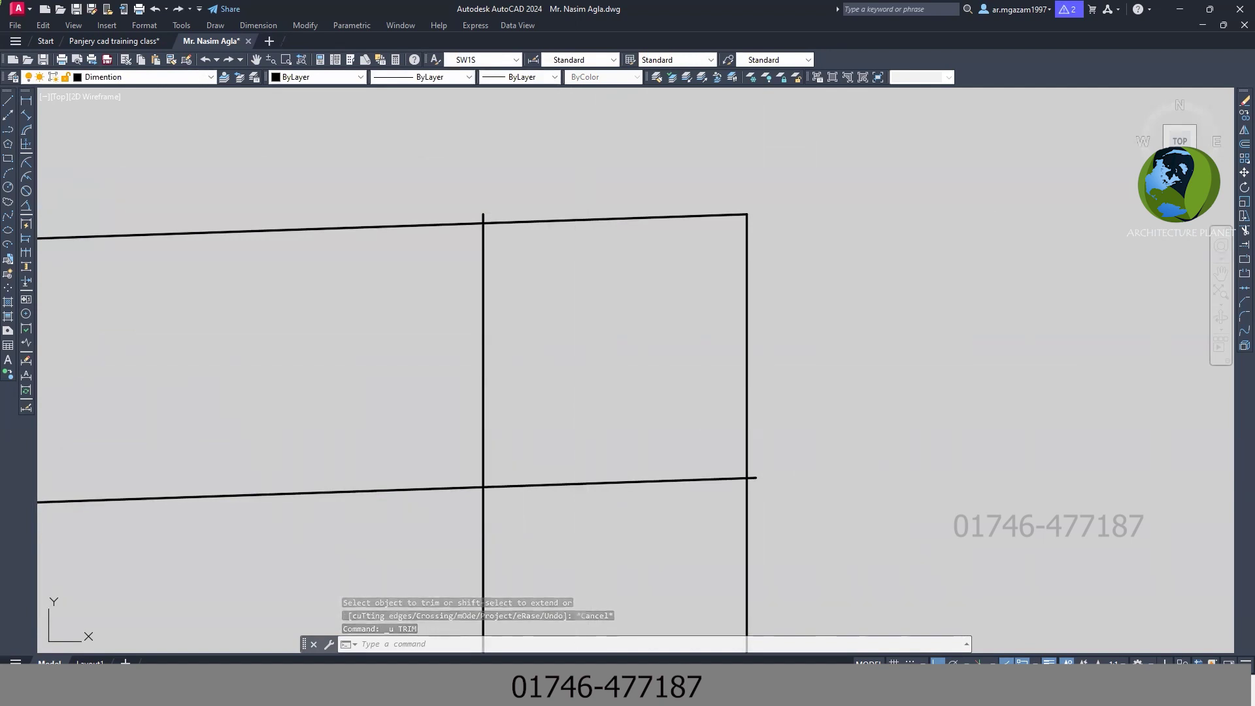
key(ctrl+s)
Step: Fillet the lower horizontal and right vertical wall lines into a clean corner
scroll(619, 314, down, 2)
mouse_move(619, 314)
middle_down()
mouse_move(471, 249)
mouse_move(464, 263)
middle_up()
text(f)
key(Return)
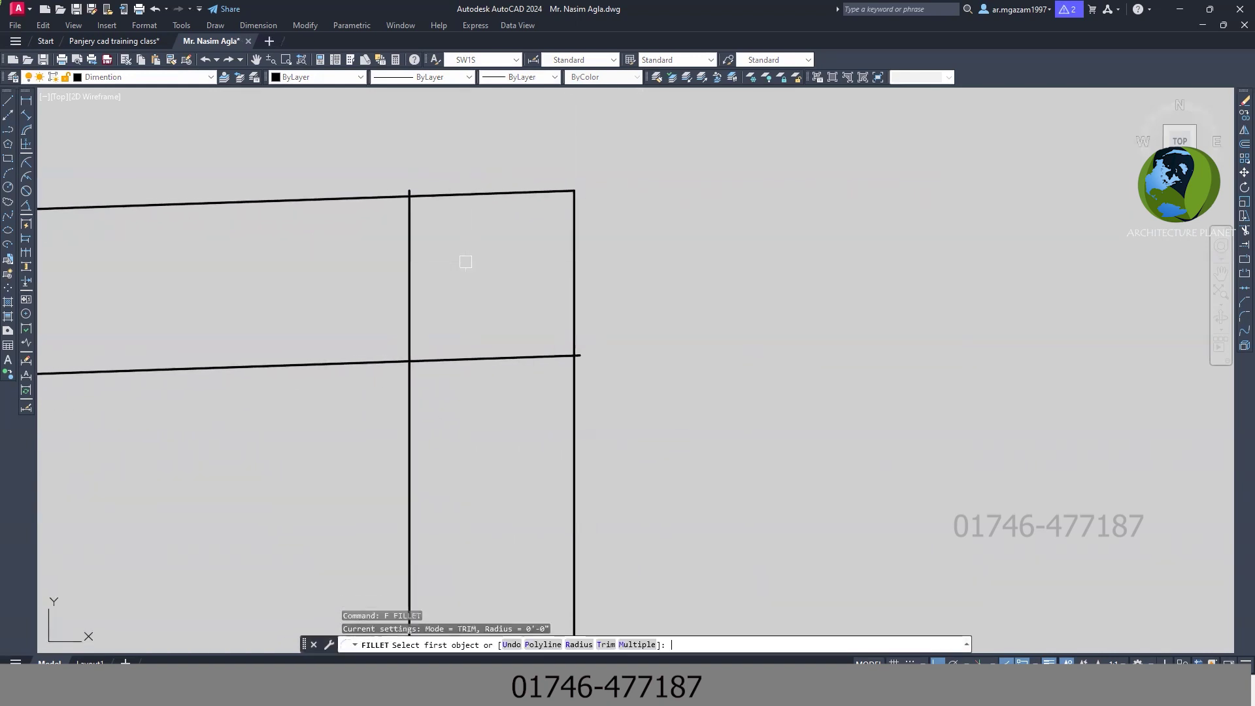
key(Escape)
key(Escape)
key(Escape)
text(f)
key(Return)
click(355, 368)
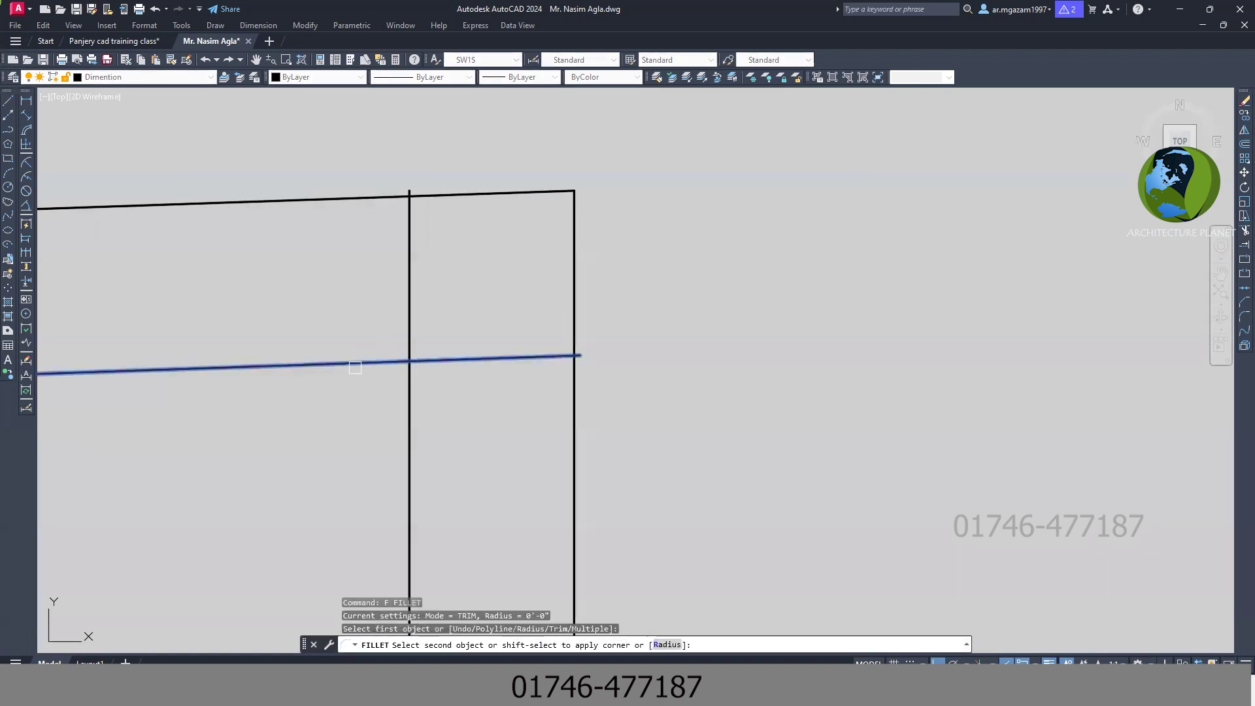
click(406, 400)
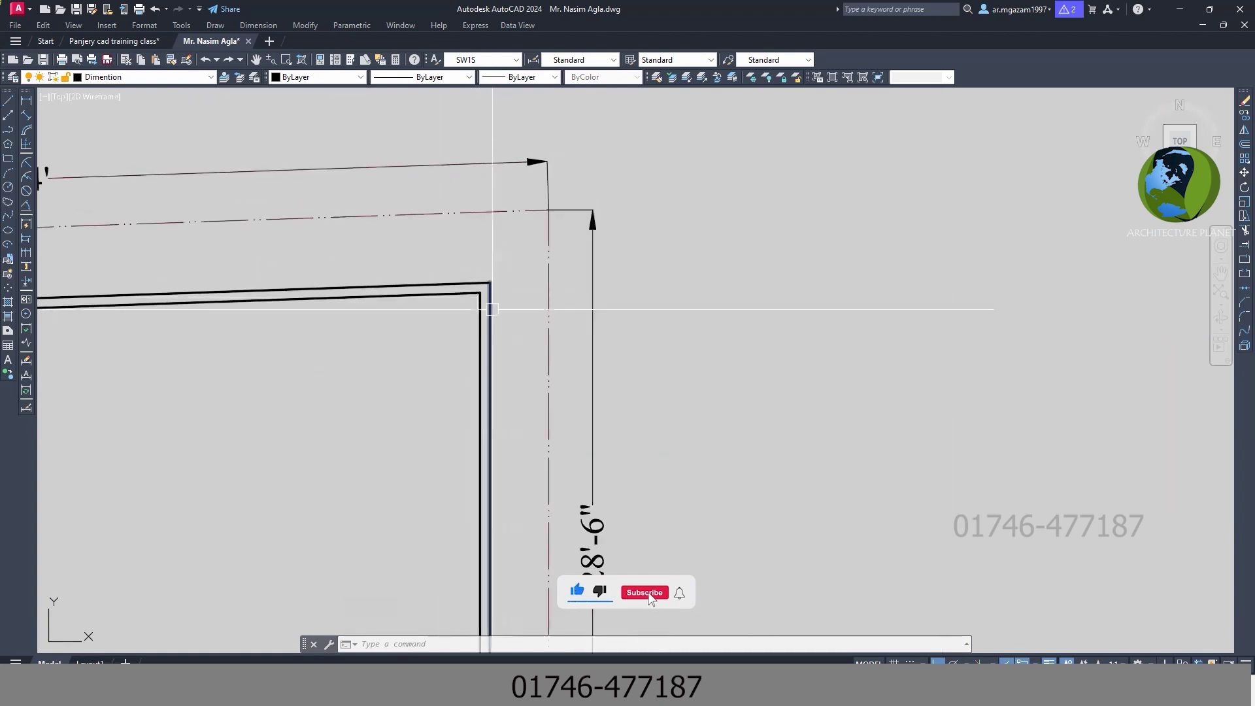
scroll(420, 317, up, 3)
scroll(588, 405, up, 3)
scroll(661, 468, up, 3)
scroll(538, 392, up, 2)
middle_drag(538, 393, 542, 425)
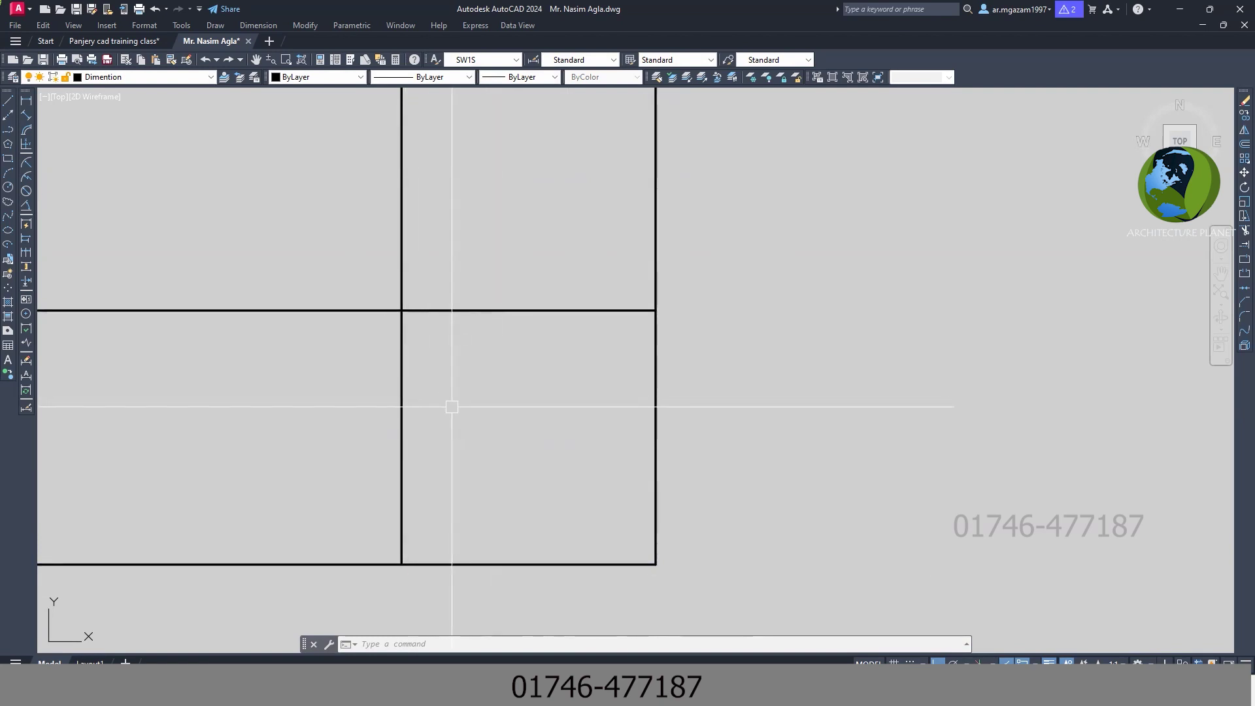
Step: Trial-trim the middle line and a leftover segment at the lower crossing
text(tr)
key(Return)
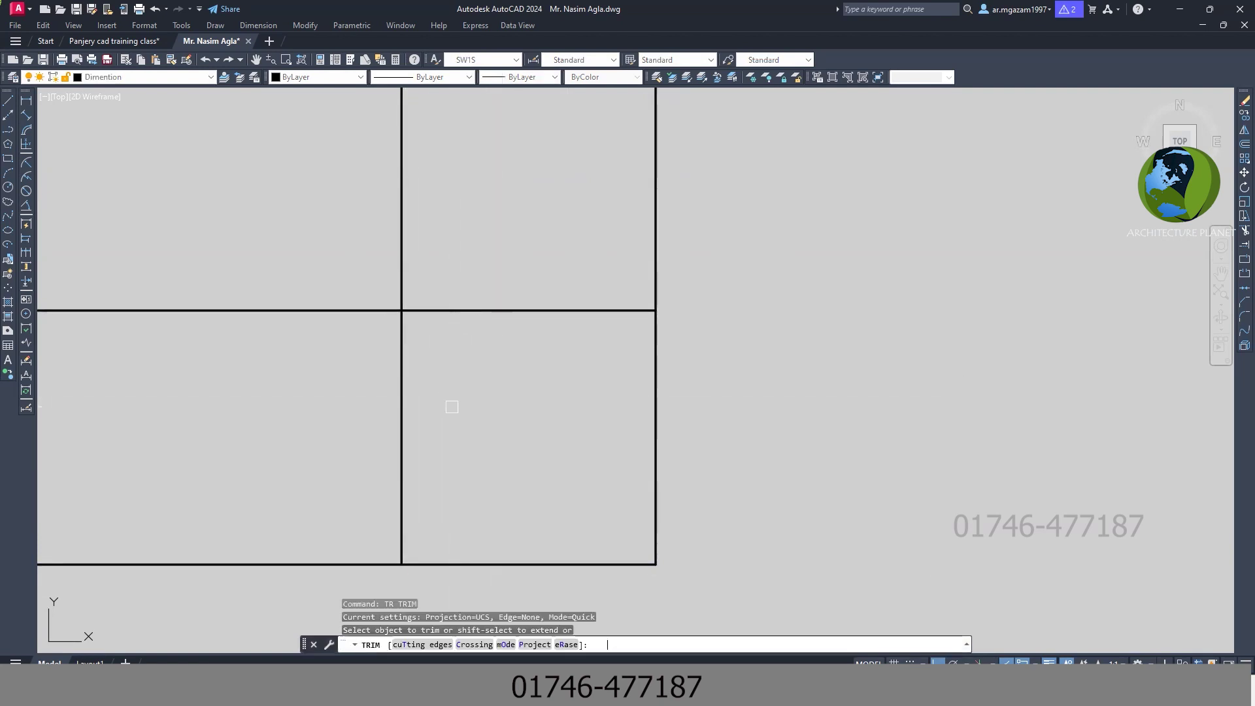
click(448, 311)
click(405, 354)
scroll(406, 354, down, 10)
scroll(365, 444, down, 6)
scroll(265, 481, up, 5)
scroll(306, 443, up, 3)
scroll(374, 416, up, 3)
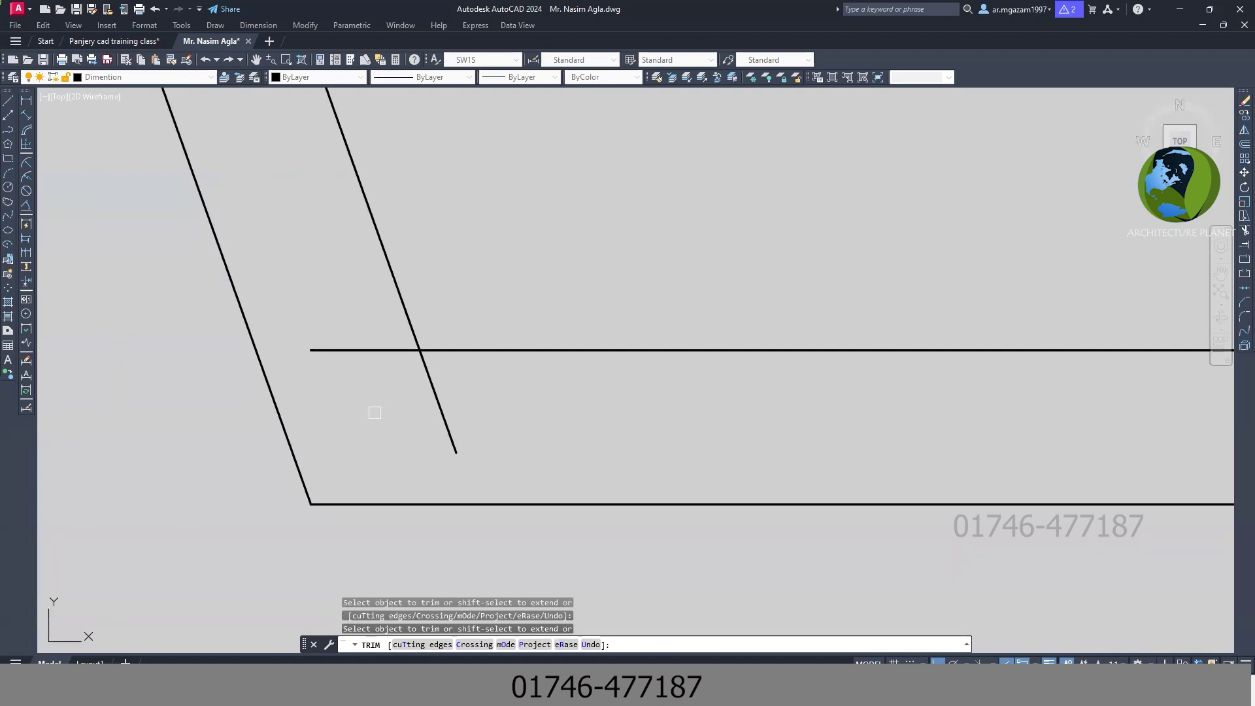
scroll(417, 383, down, 4)
middle_drag(416, 383, 394, 442)
scroll(408, 395, up, 4)
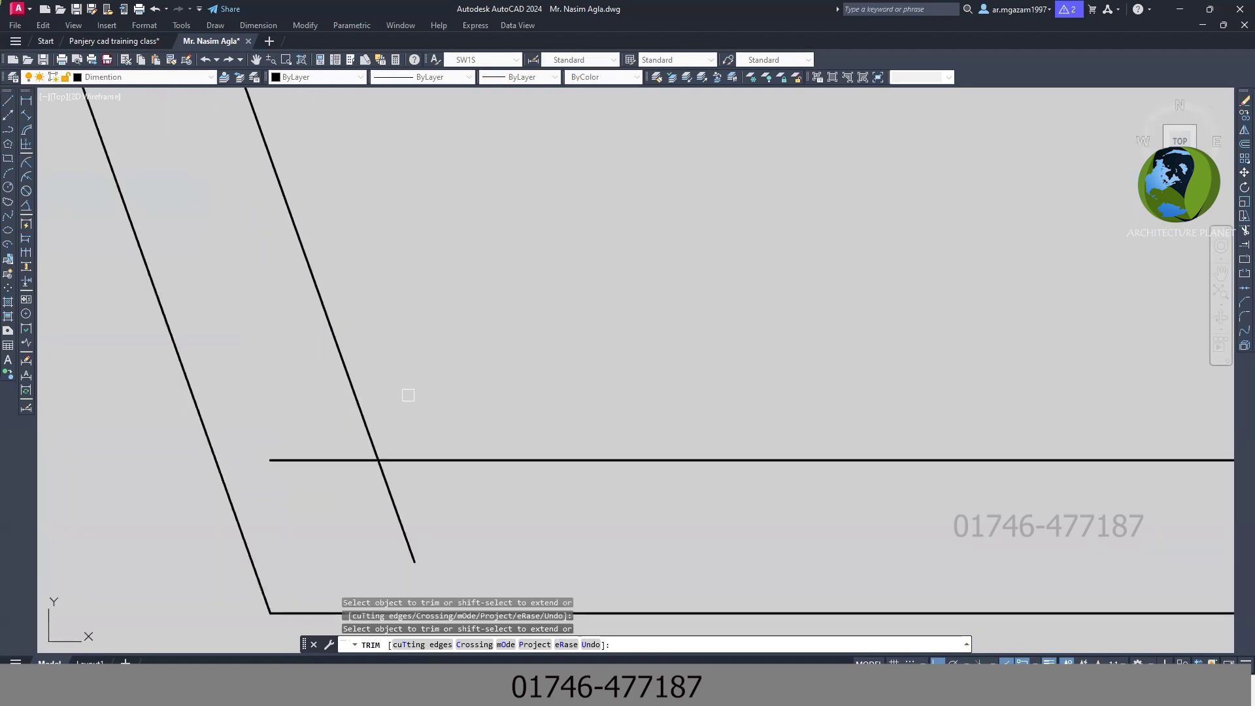
middle_drag(407, 395, 409, 362)
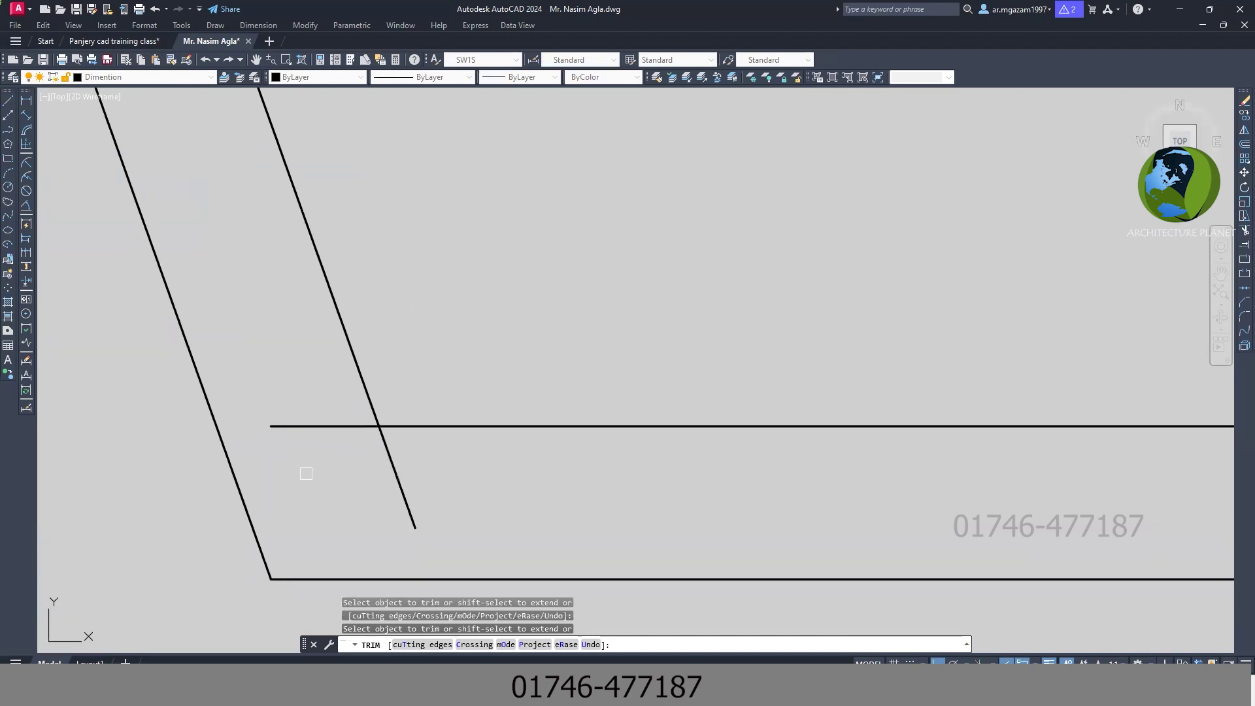
Step: Trim the horizontal line and diagonal tail, then undo all the trial trims
click(300, 425)
click(388, 451)
key(Escape)
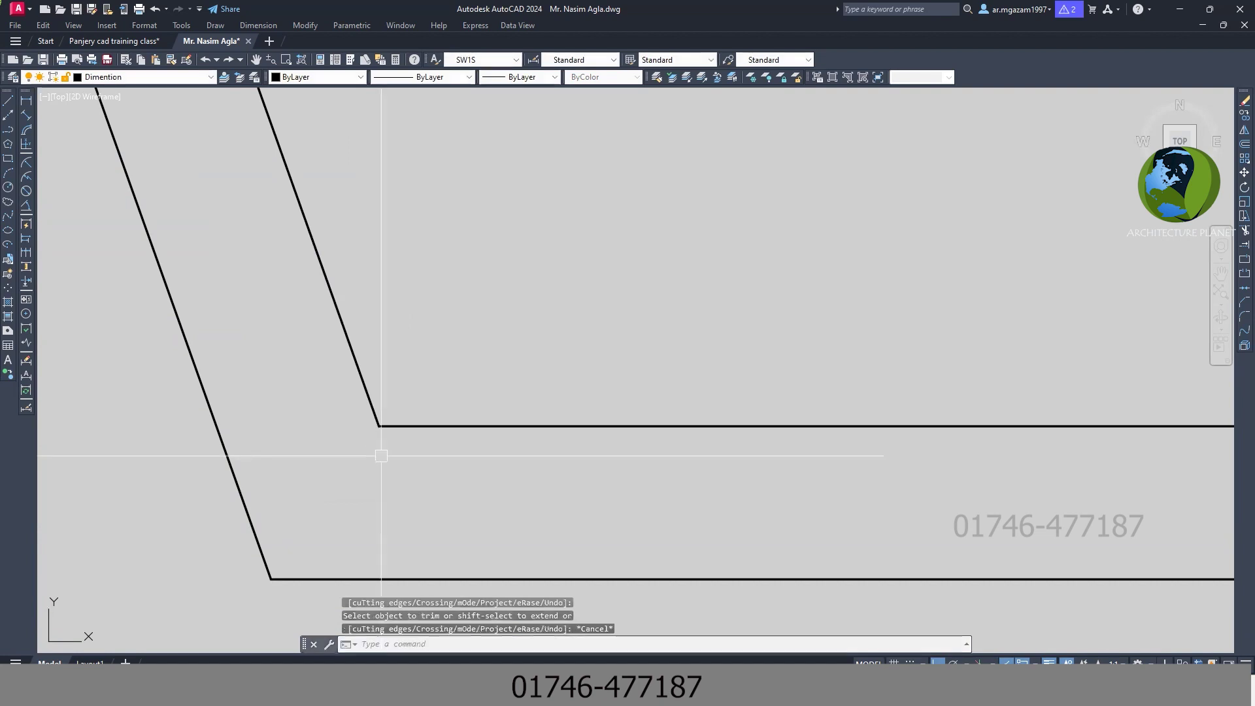
key(ctrl+z)
Step: Start a fillet on the crossing wall lines, picking the lower horizontal line first
scroll(386, 458, up, 2)
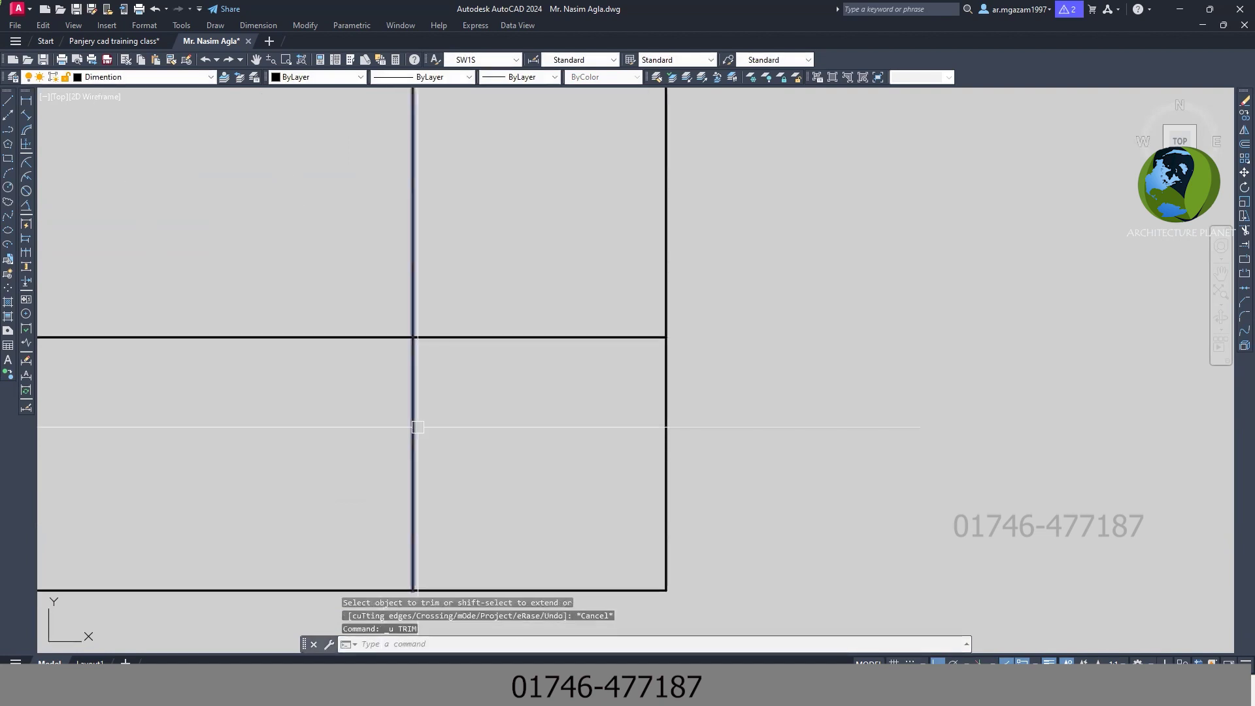
text(f)
key(Return)
scroll(562, 498, down, 4)
middle_drag(562, 498, 590, 573)
click(516, 510)
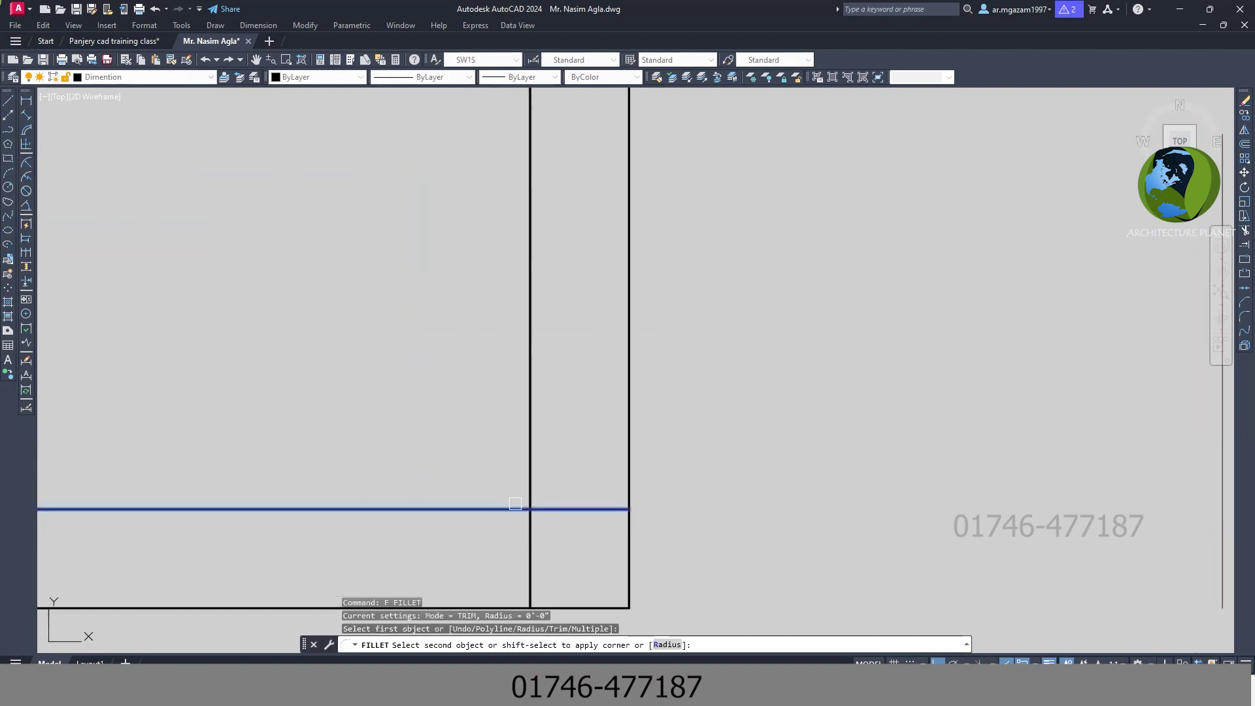